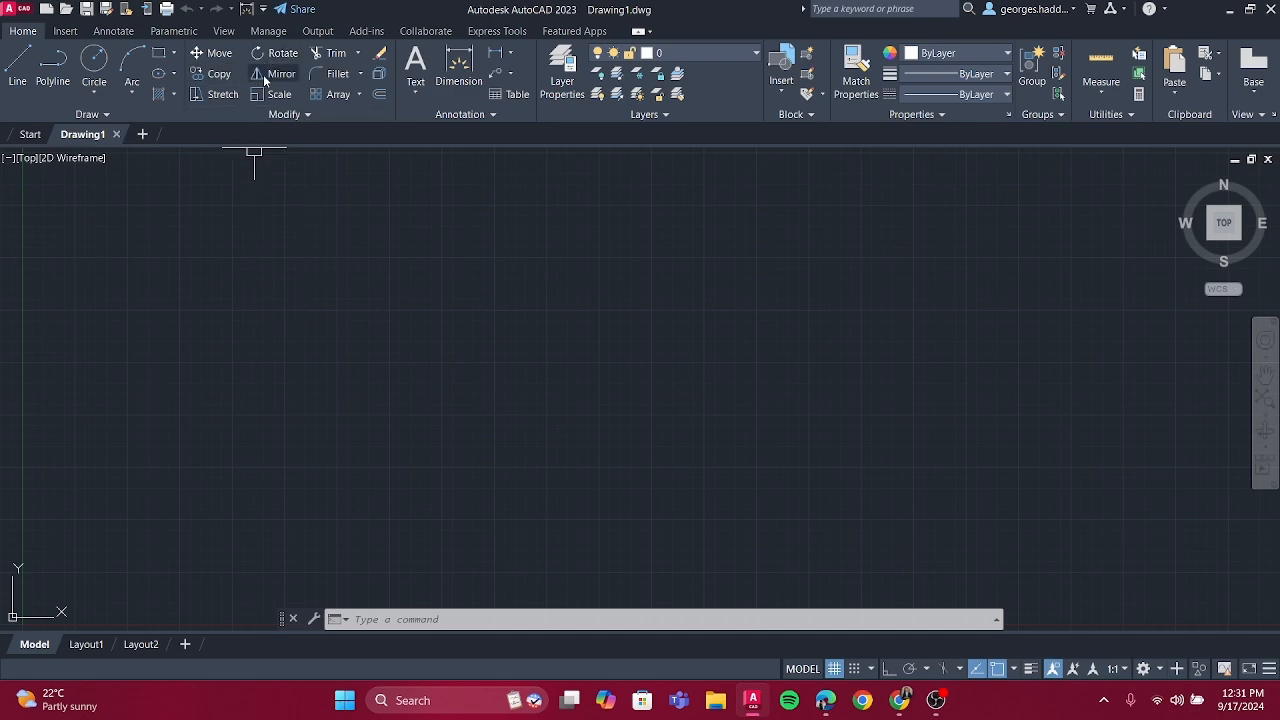
left_click(357, 53)
left_click(364, 52)
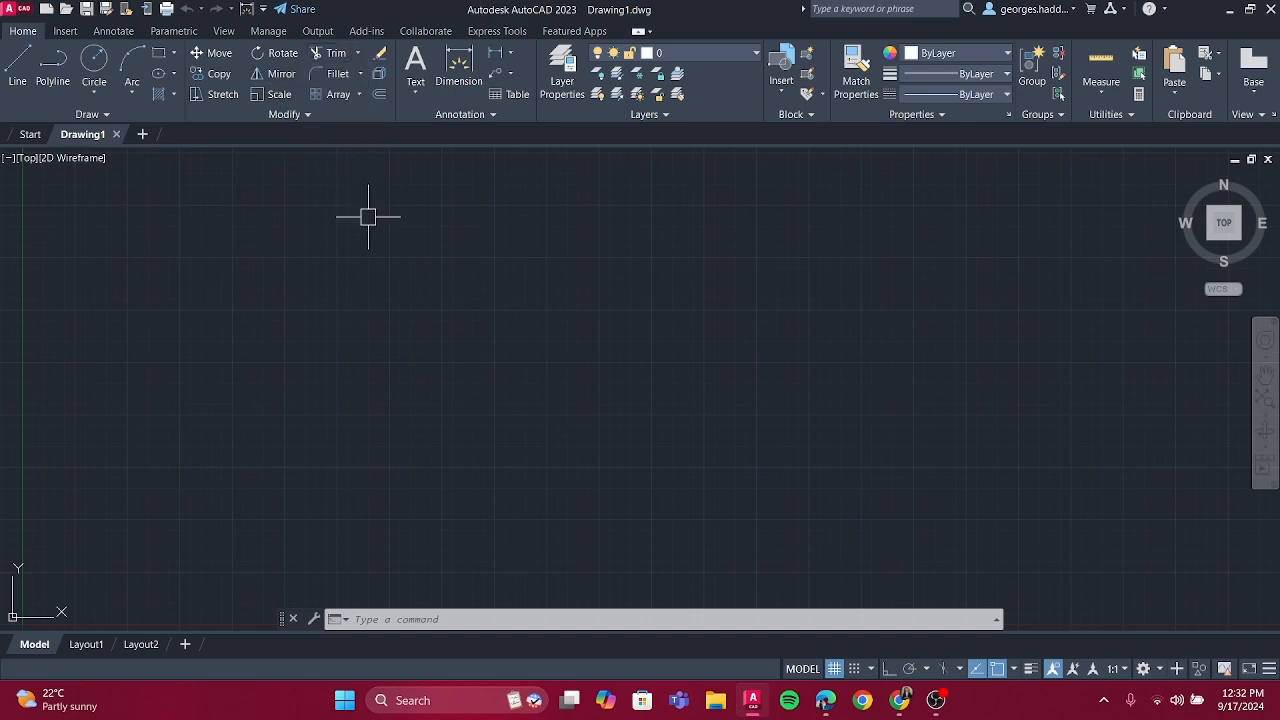
left_click(362, 75)
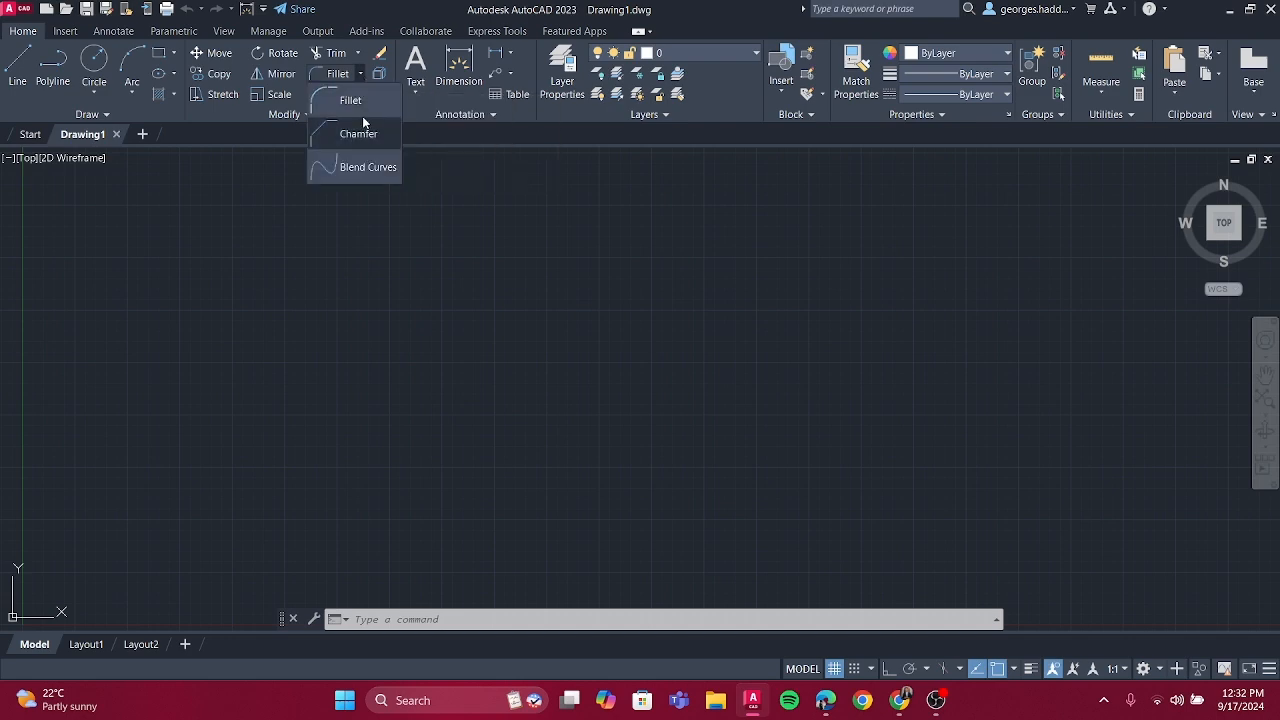
left_click(362, 74)
left_click(362, 94)
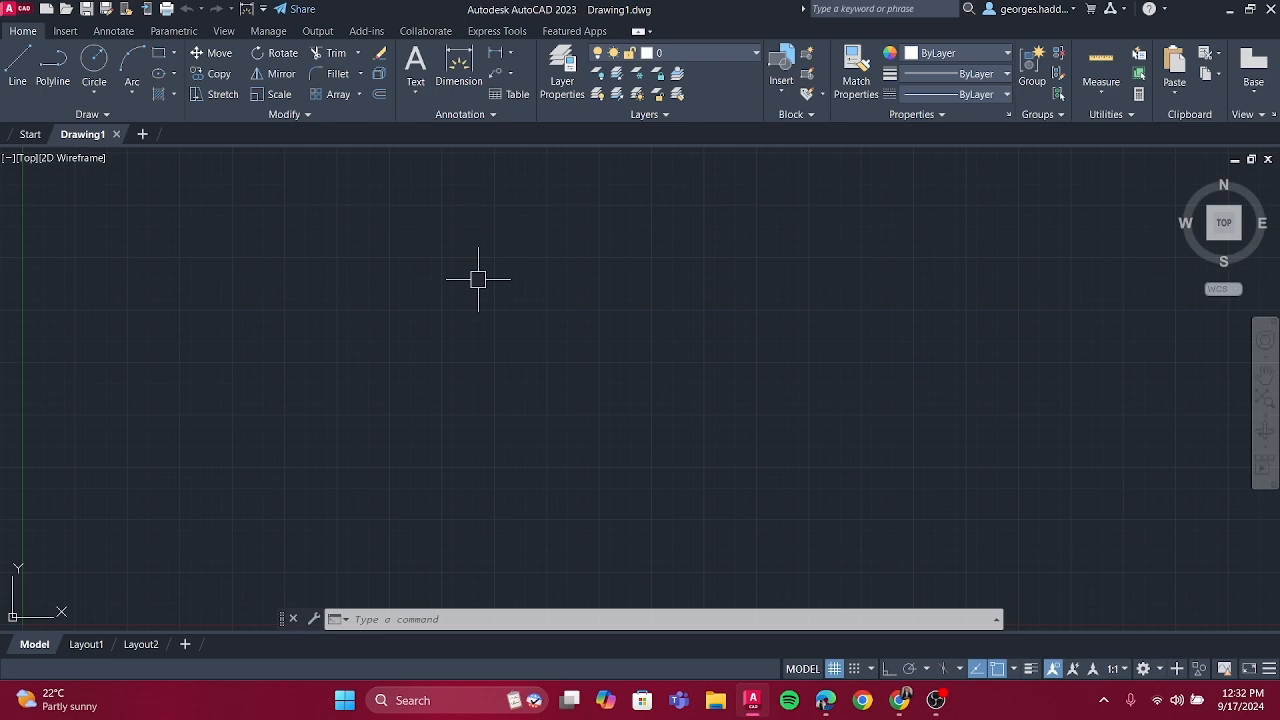
Configure the drawing units with insertion scale in meters and angle precision of 0.0
scroll(415, 345, "down", 3)
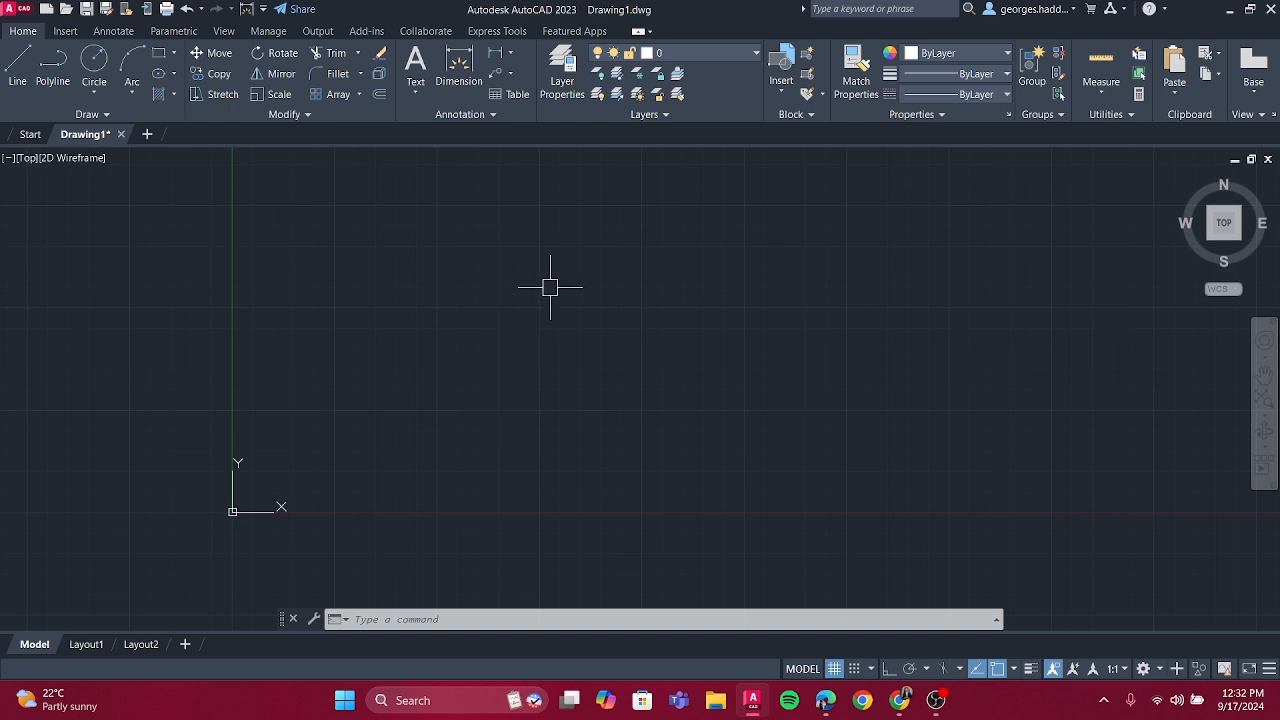
type("units")
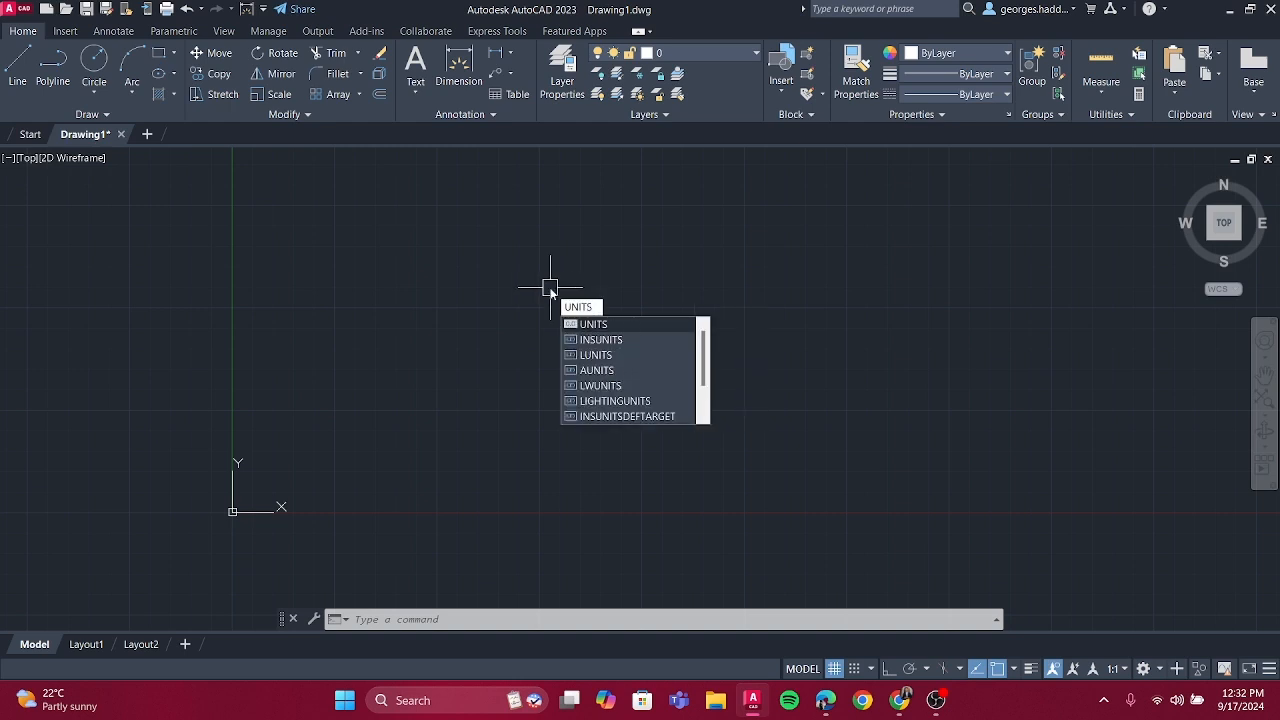
key("Return")
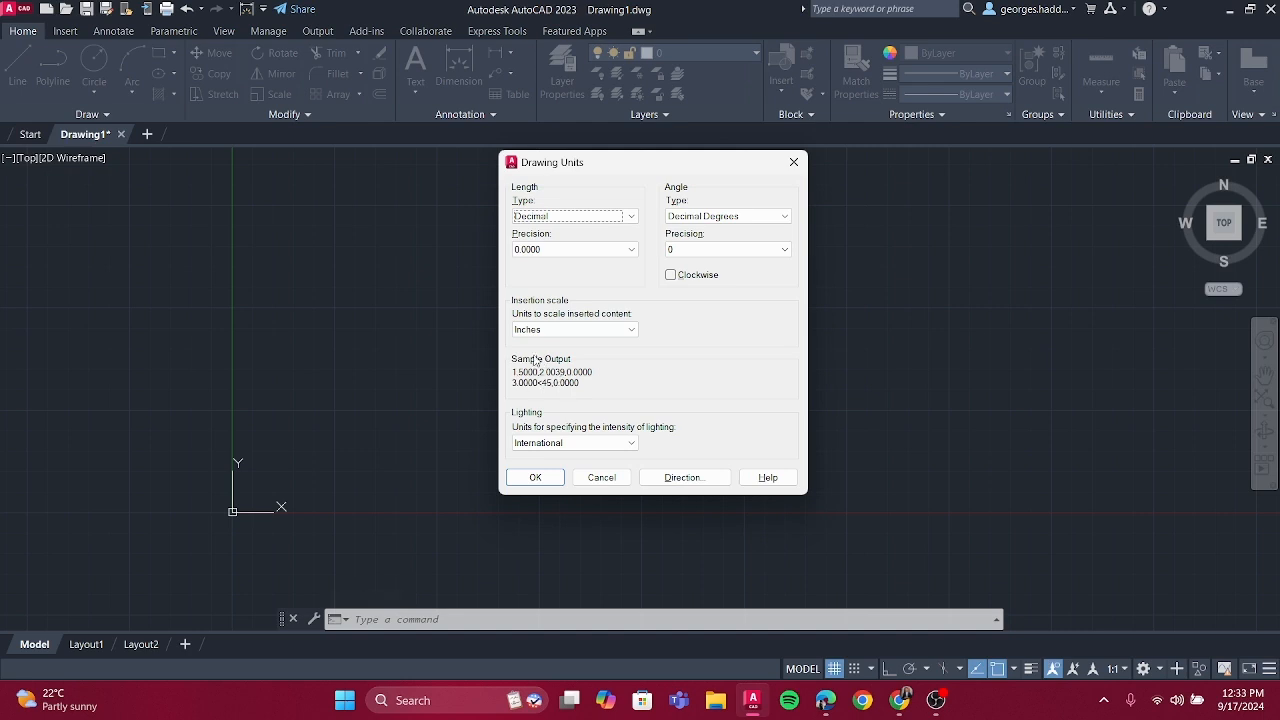
left_click(568, 332)
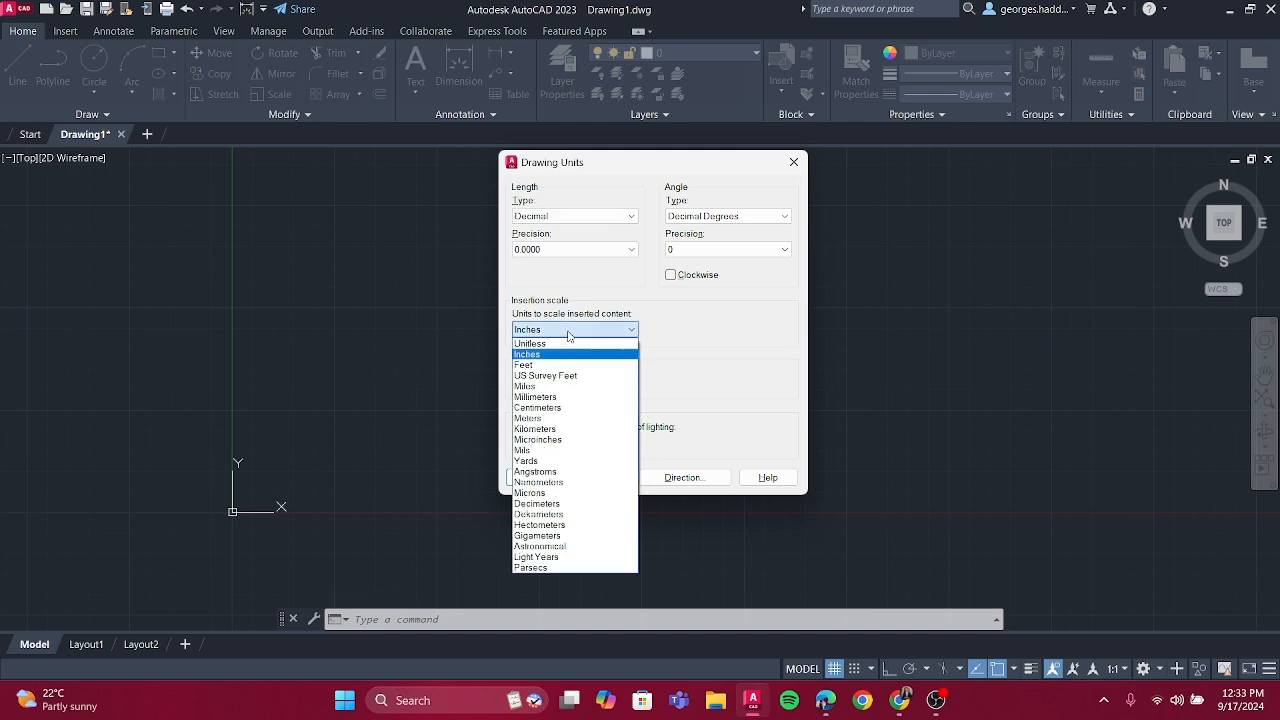
left_click(549, 418)
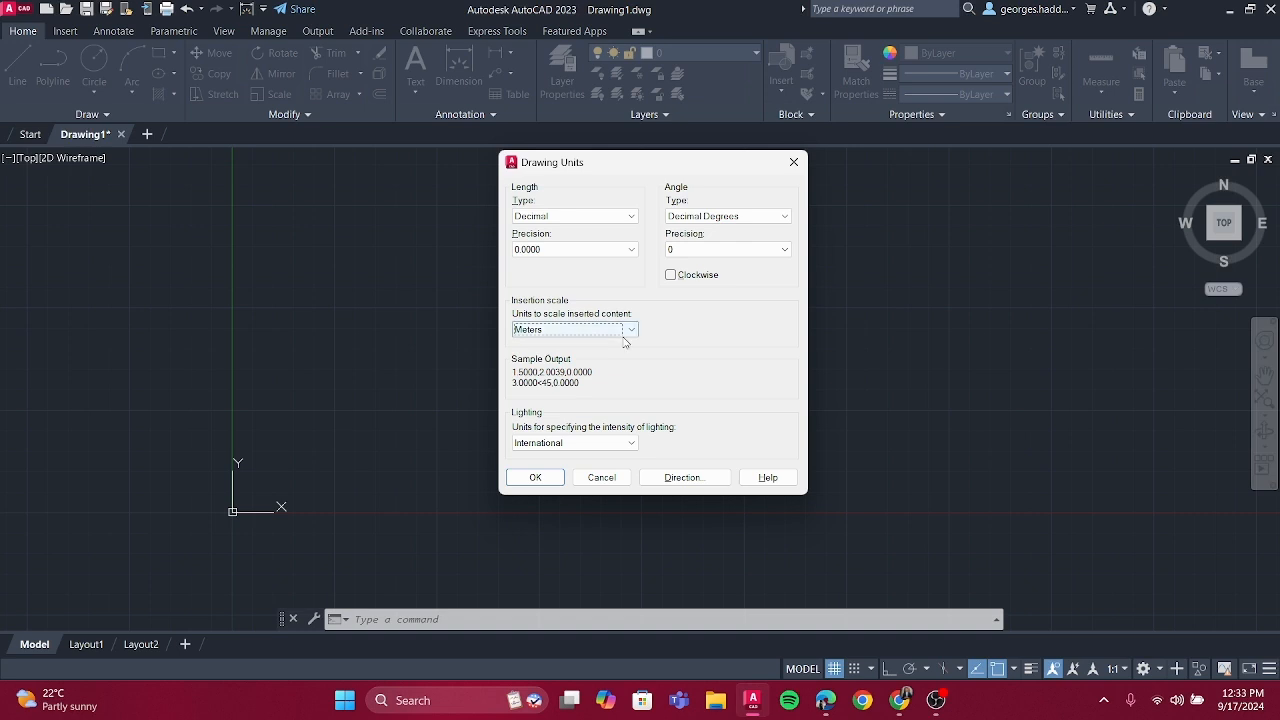
left_click(698, 249)
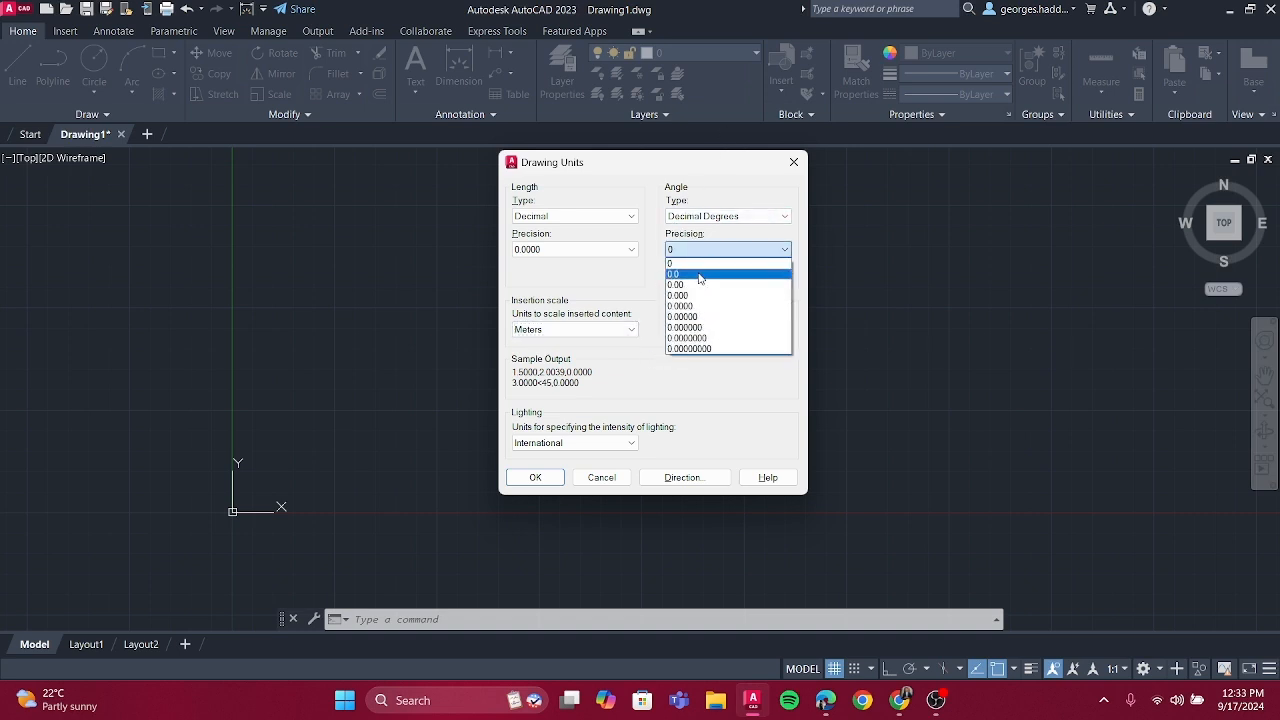
left_click(700, 274)
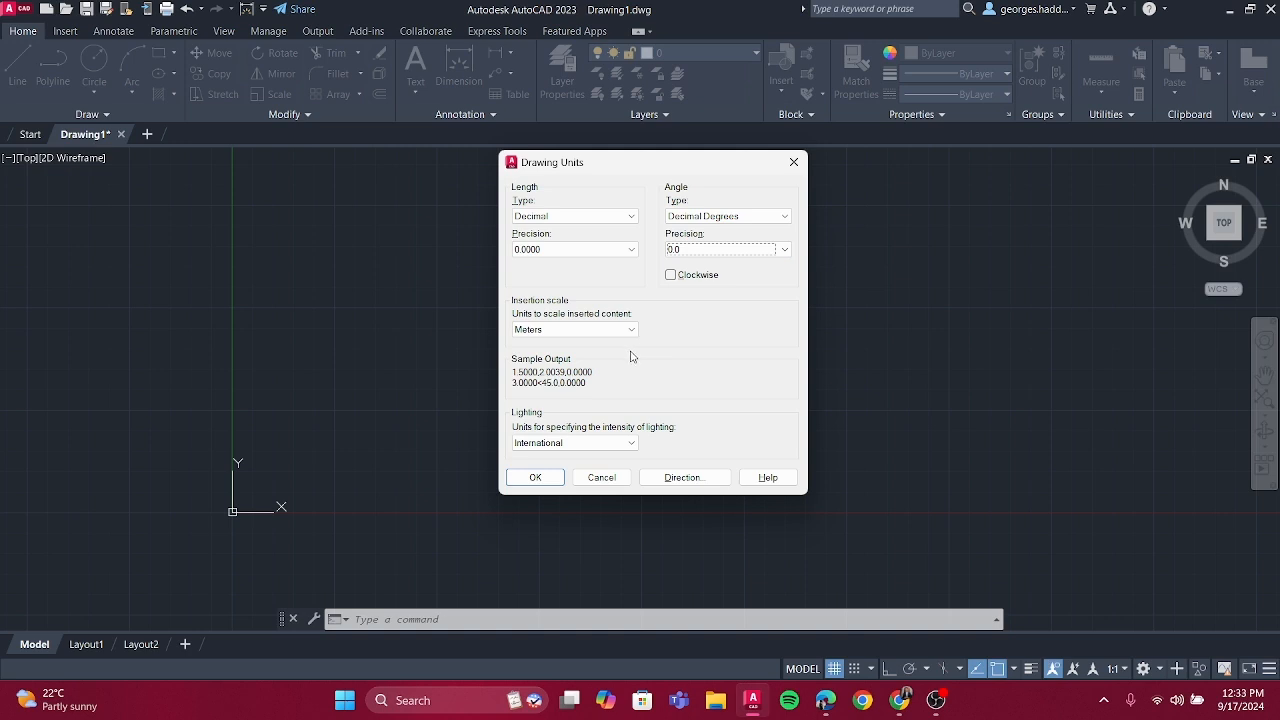
left_click(541, 476)
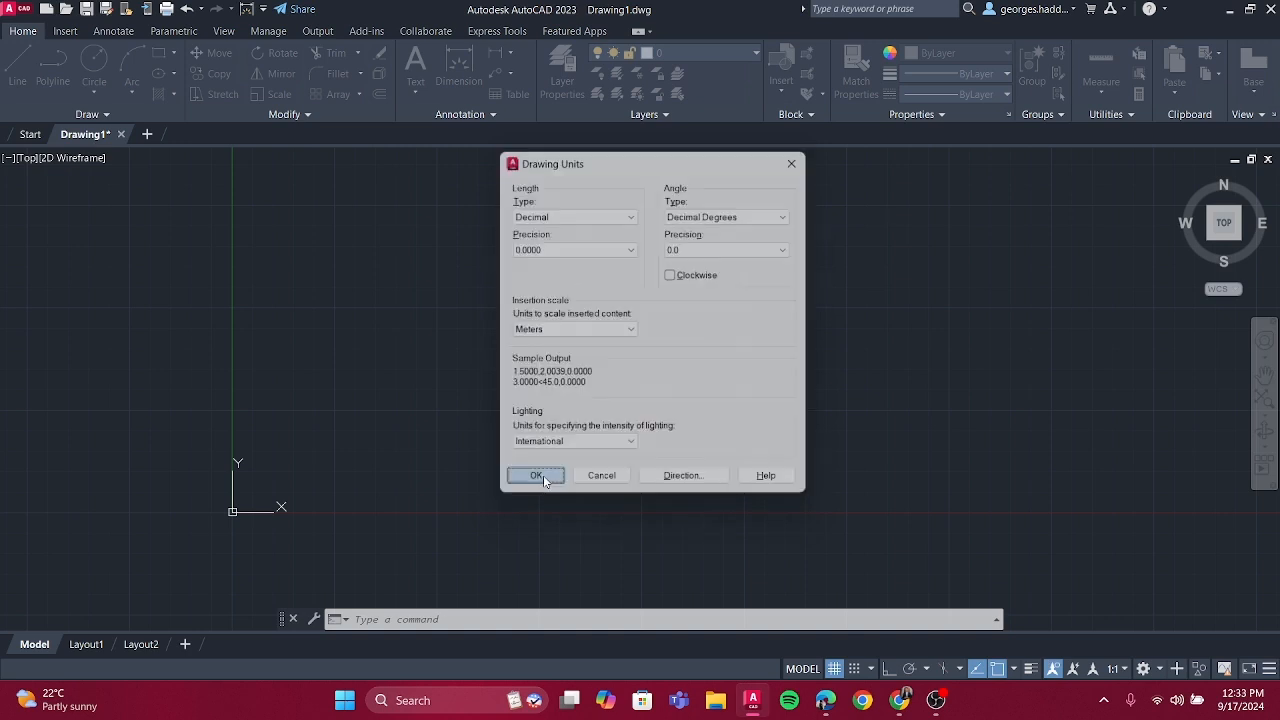
Draw an 8 by 8 square with the Rectangle command in the empty drawing area above and beyond the origin
middle_click_drag(612, 248, 550, 333)
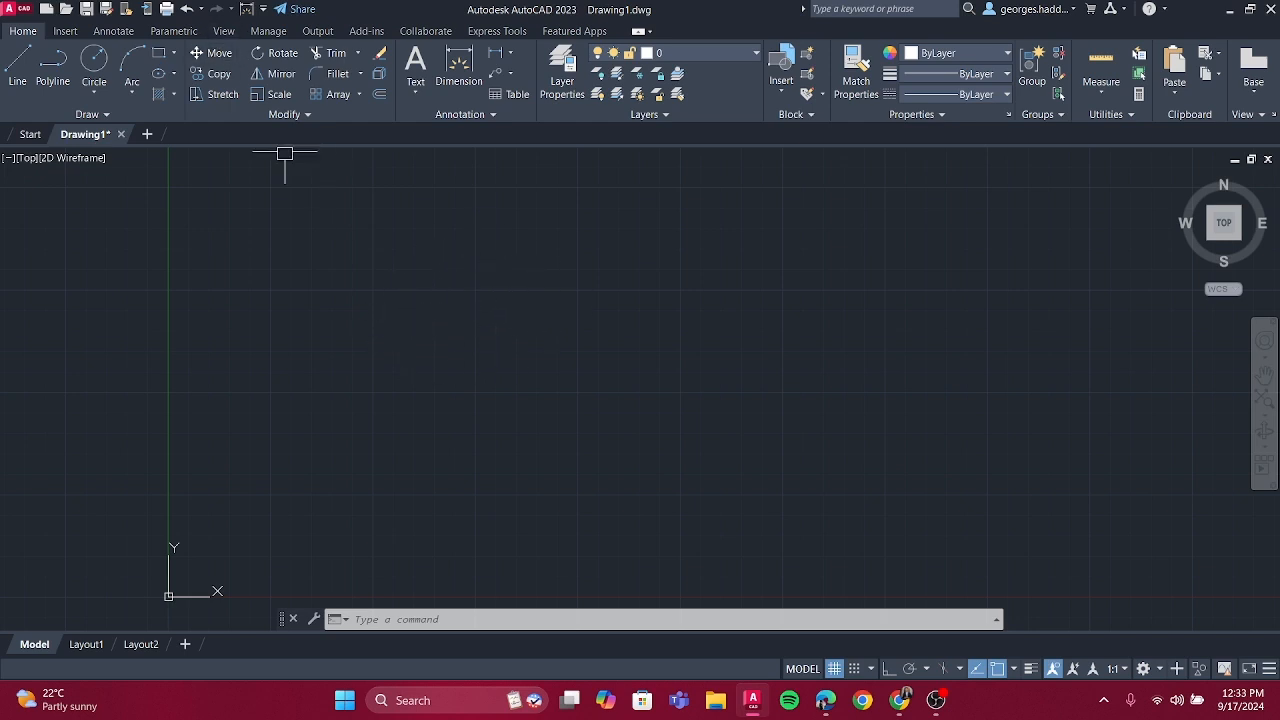
type("re")
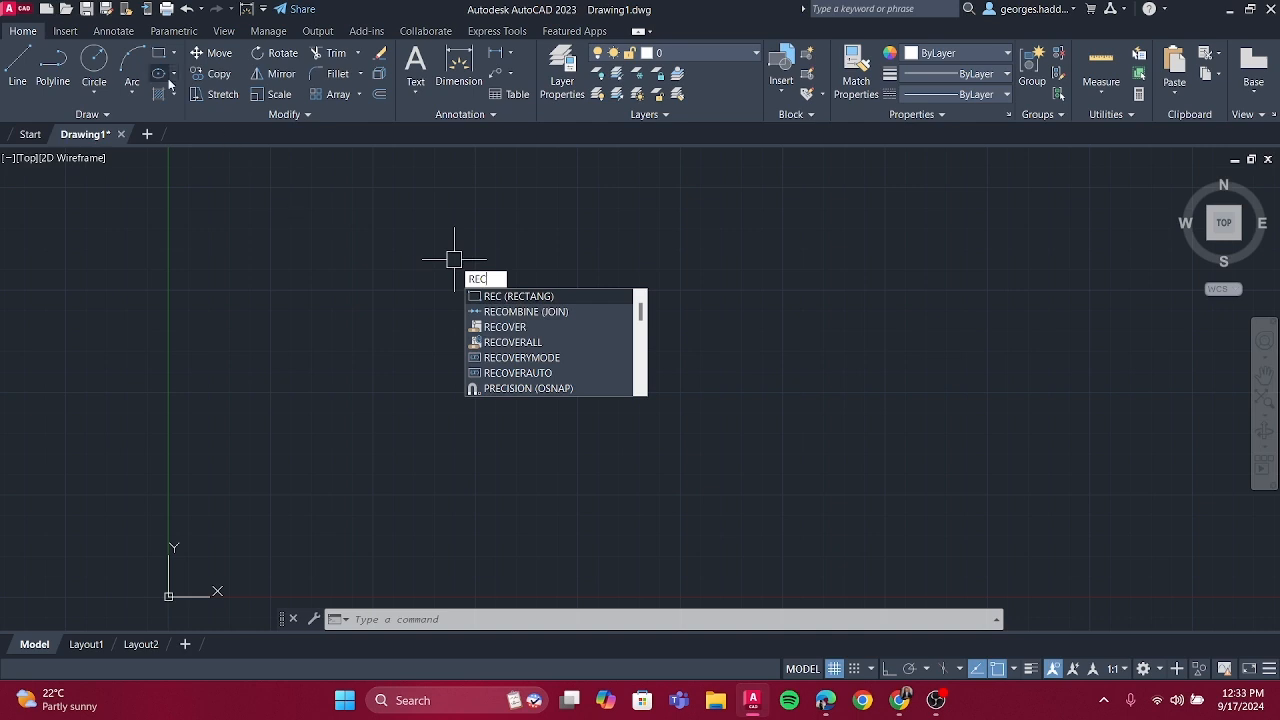
left_click(505, 298)
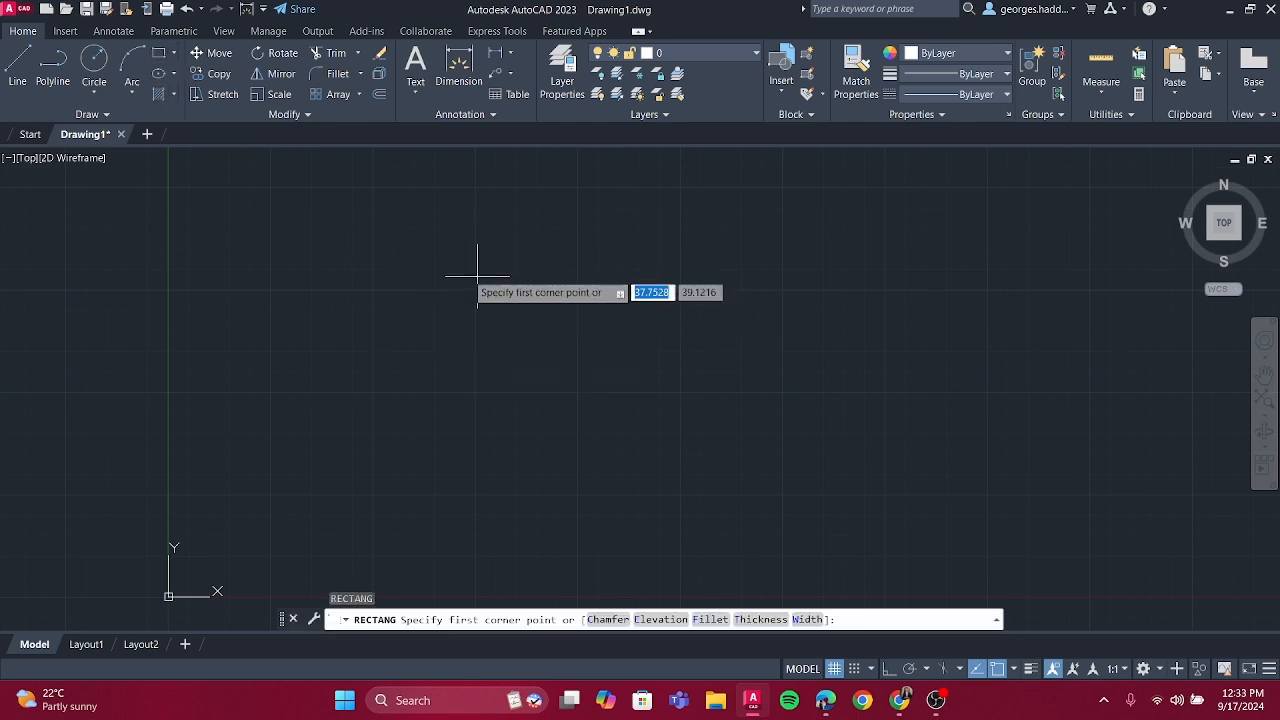
left_click(399, 214)
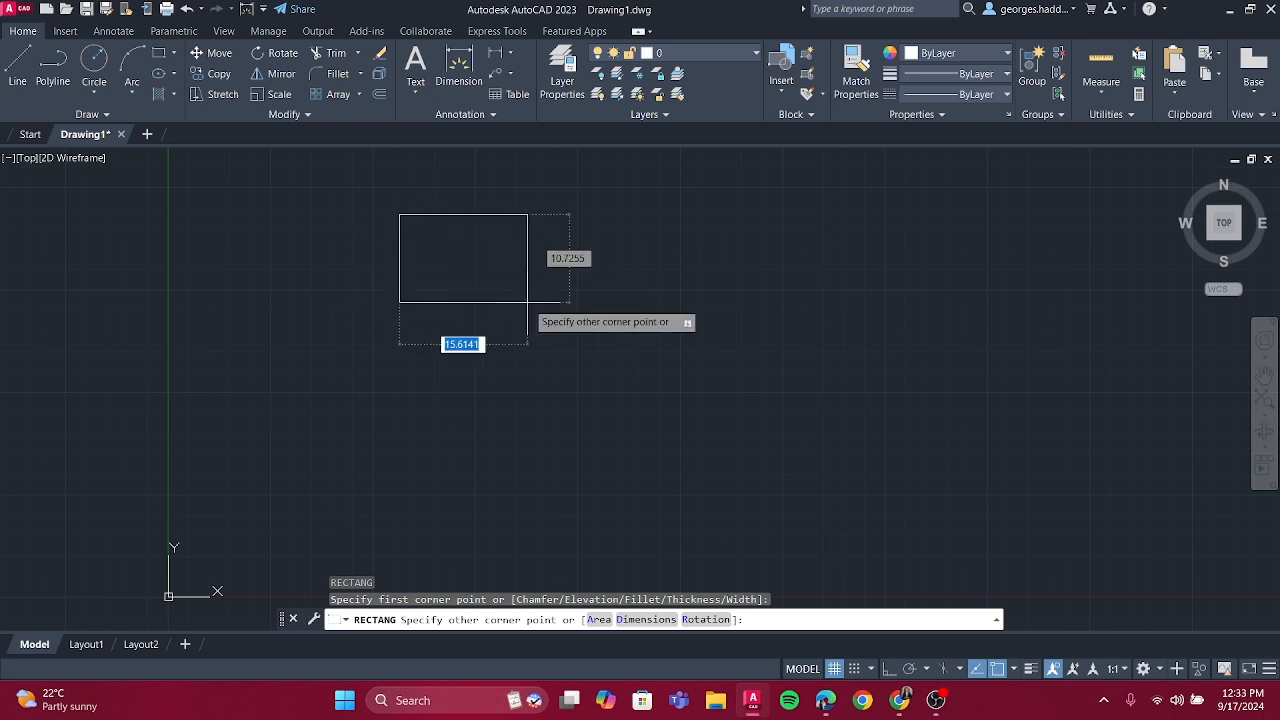
type("8")
key("Tab")
type("8")
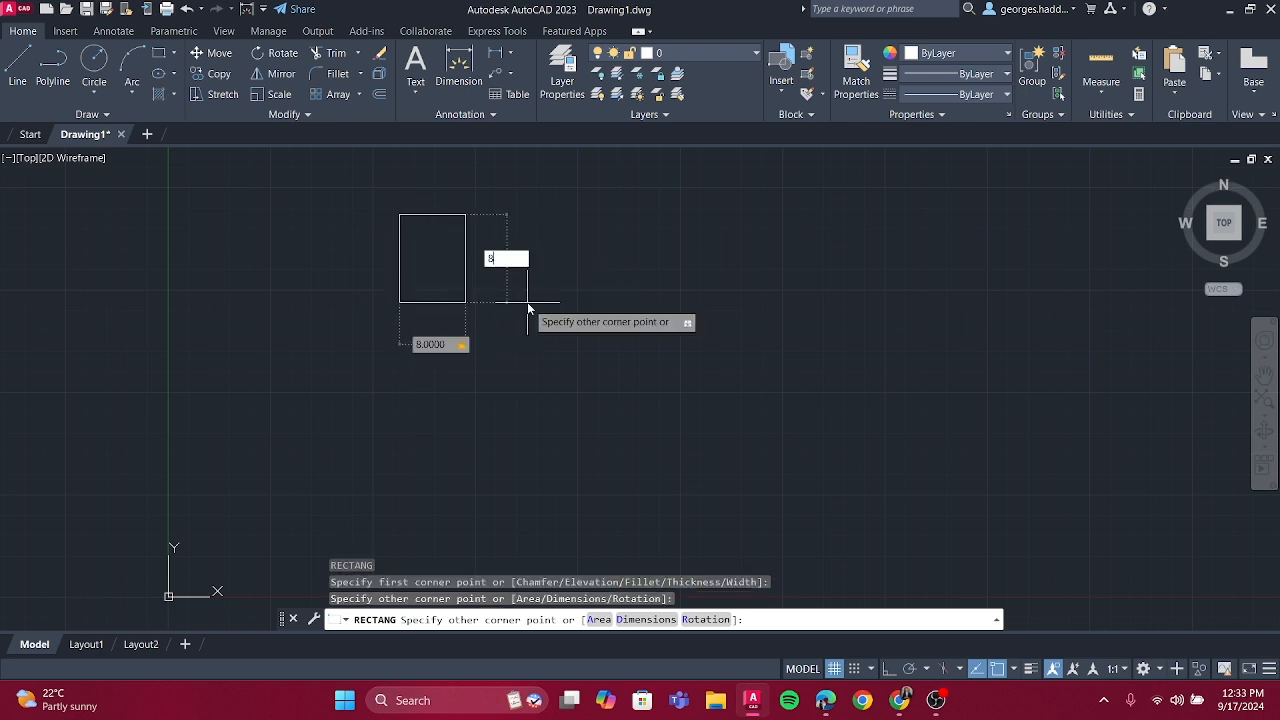
key("Return")
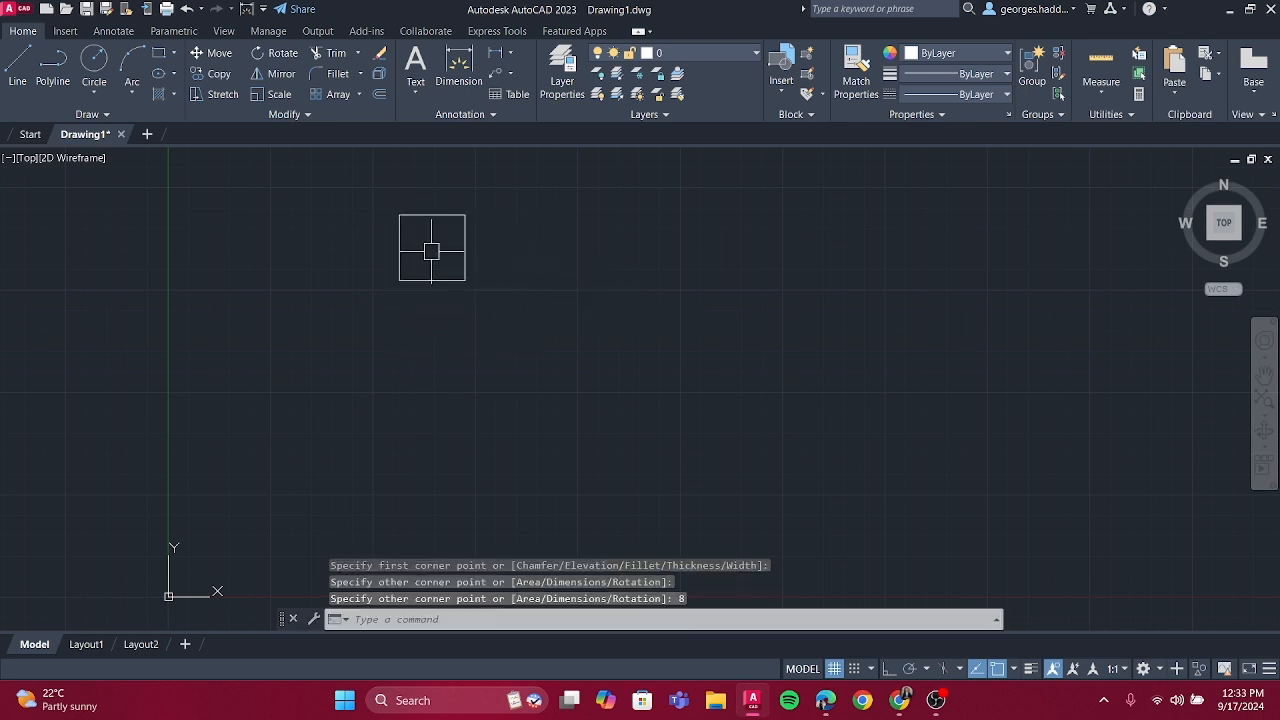
scroll(409, 277, "down", 3)
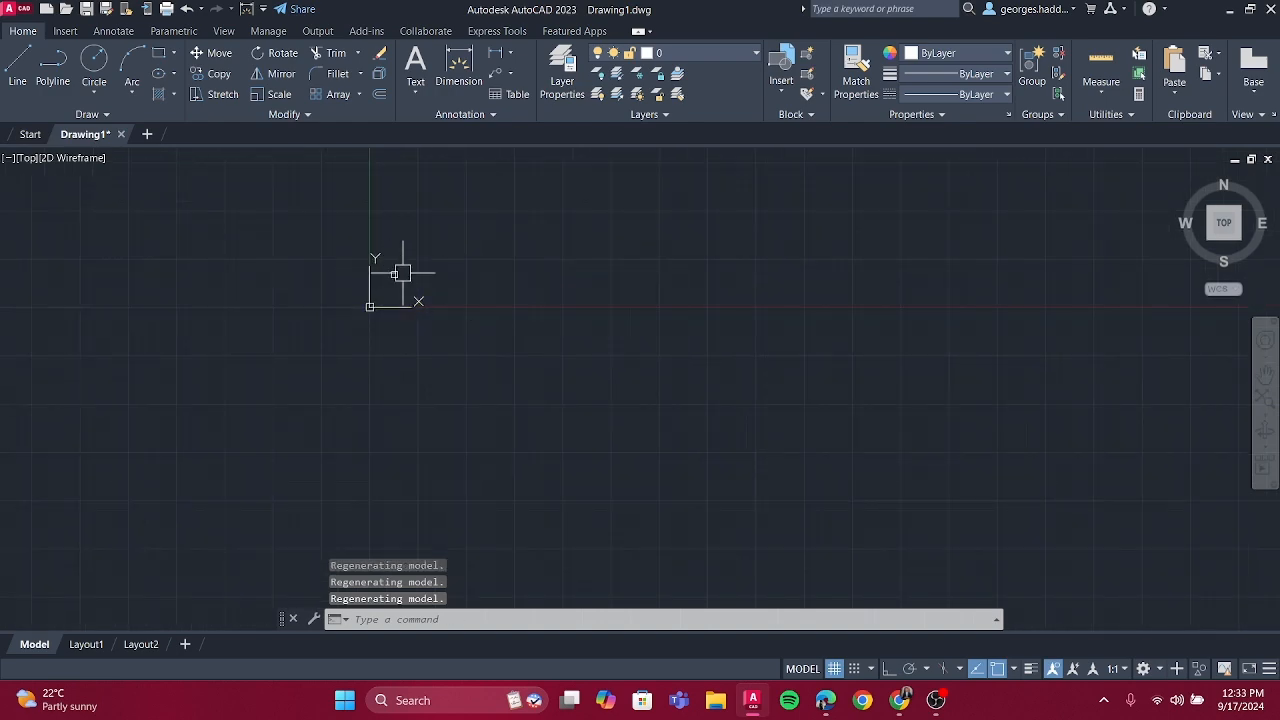
scroll(395, 272, "up", 5)
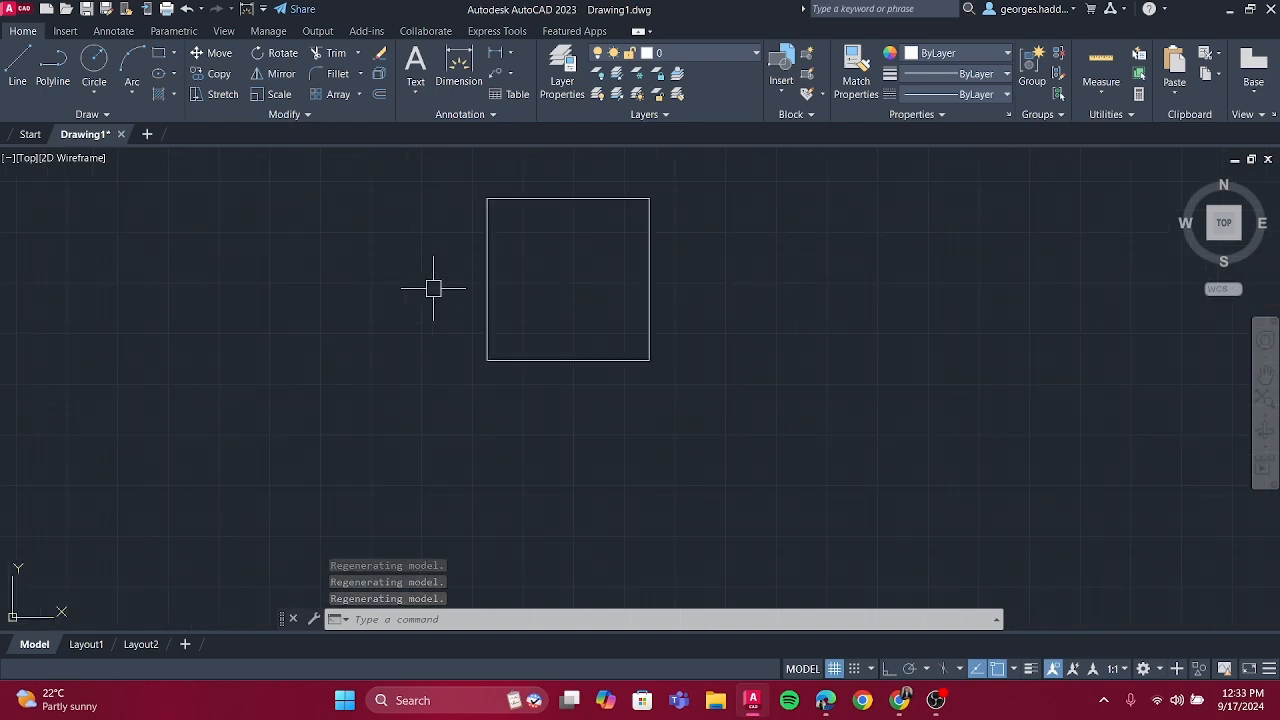
scroll(497, 277, "down", 5)
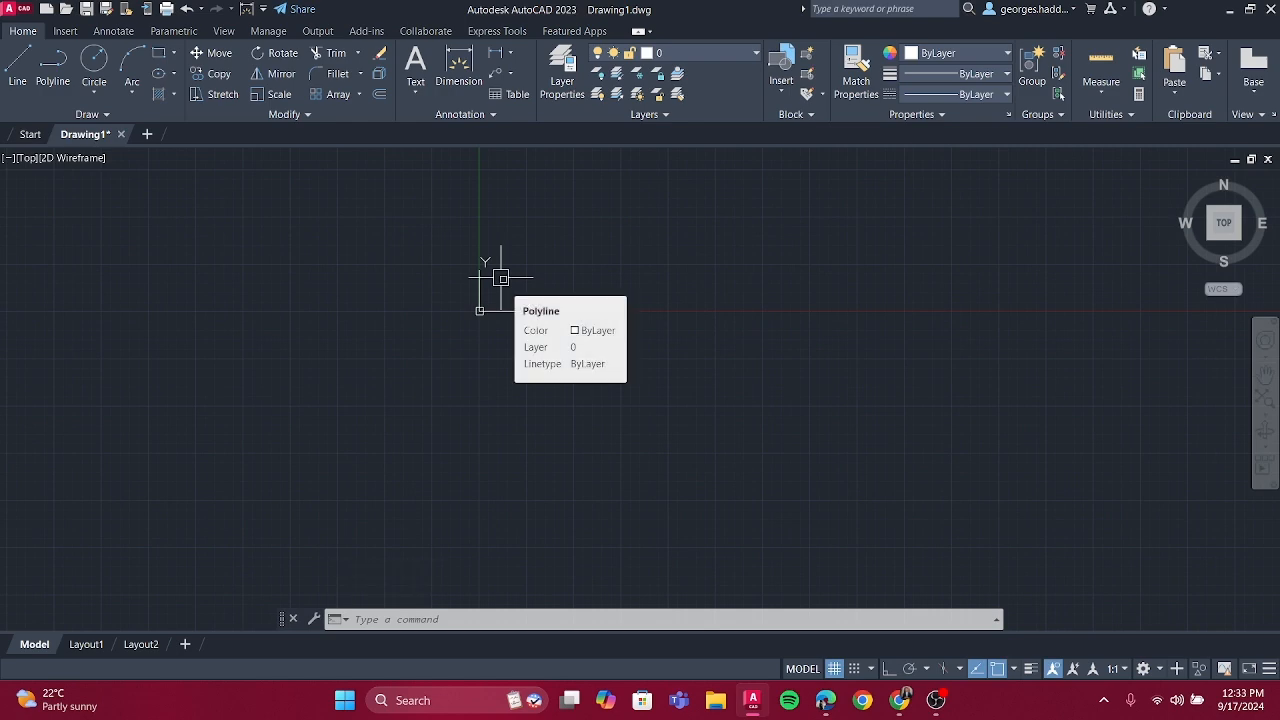
middle_click(500, 278)
middle_click(500, 278)
scroll(500, 271, "down", 2)
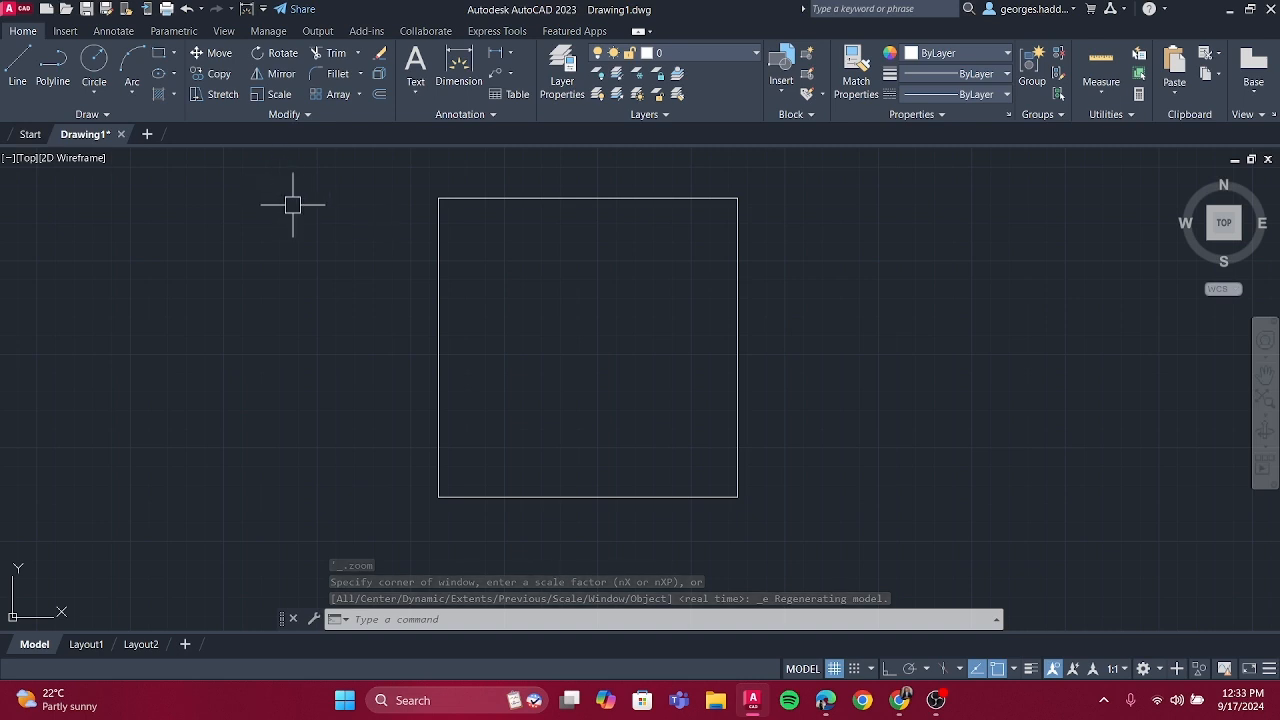
scroll(390, 251, "down", 3)
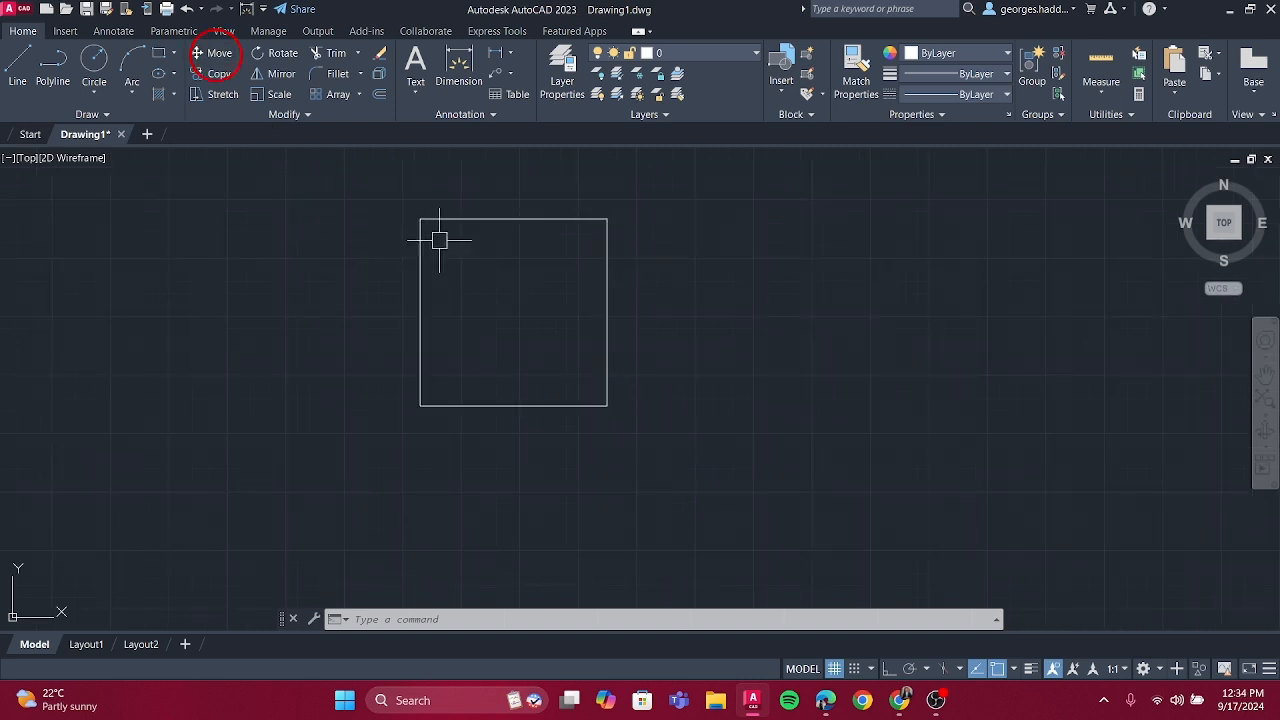
Move the square 10 units horizontally to the right, using its upper-left corner as base point with Ortho mode turned on
left_click(703, 480)
left_click(334, 183)
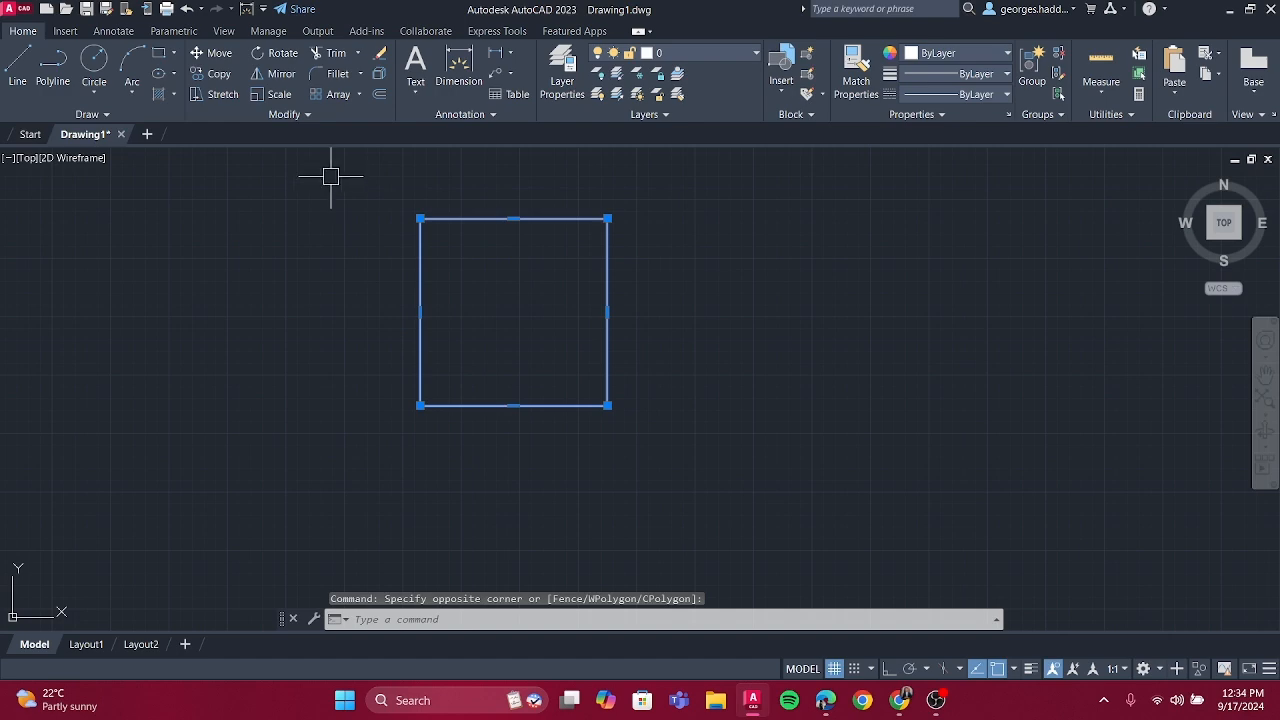
type("M")
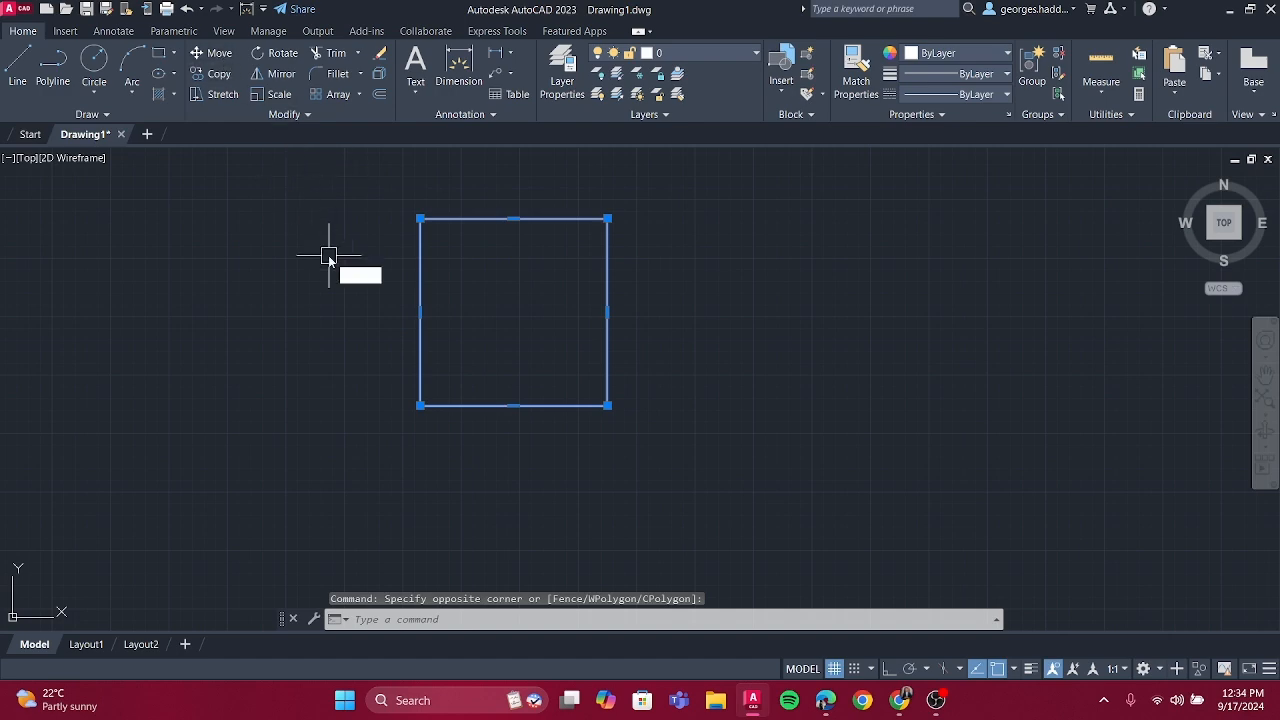
key("Return")
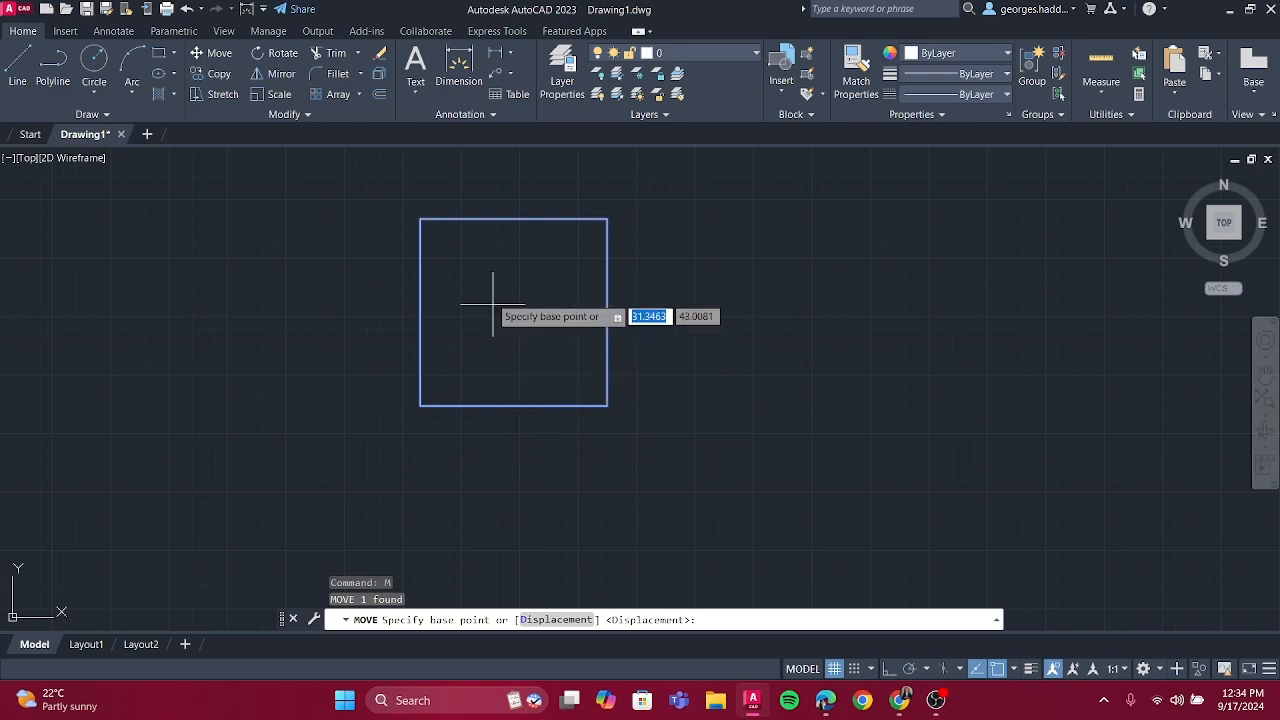
left_click(420, 220)
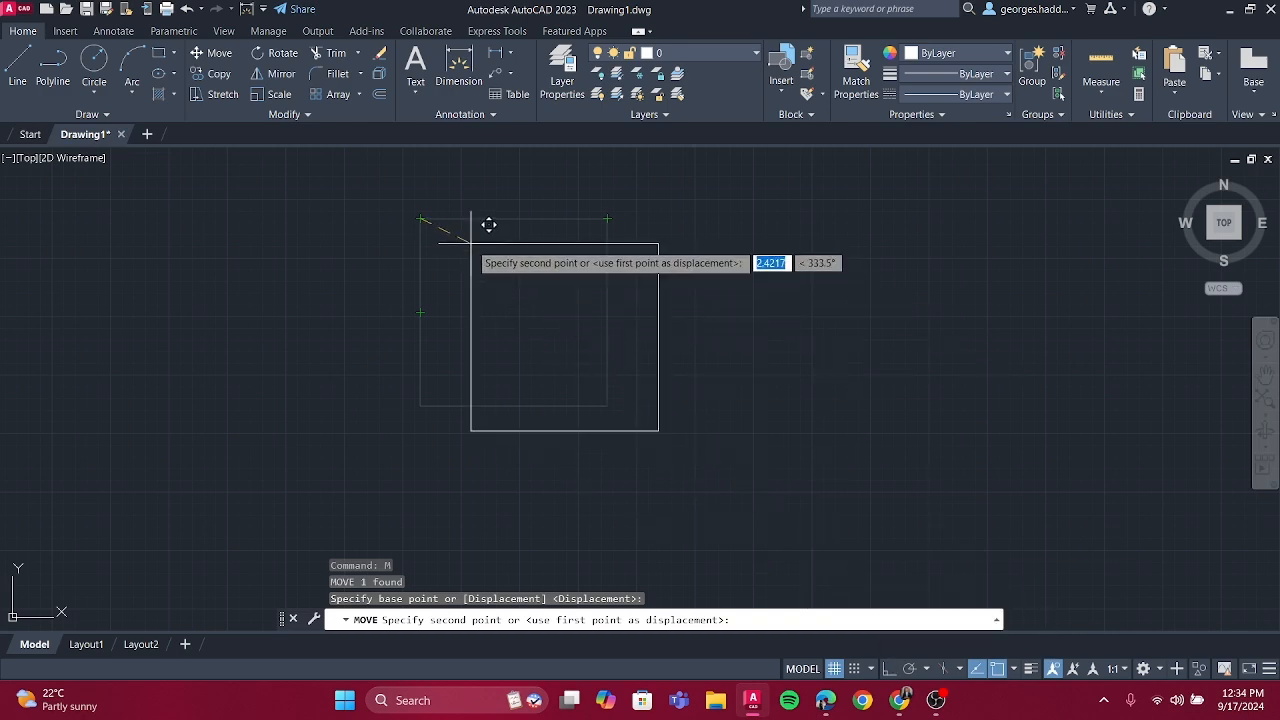
key("F8")
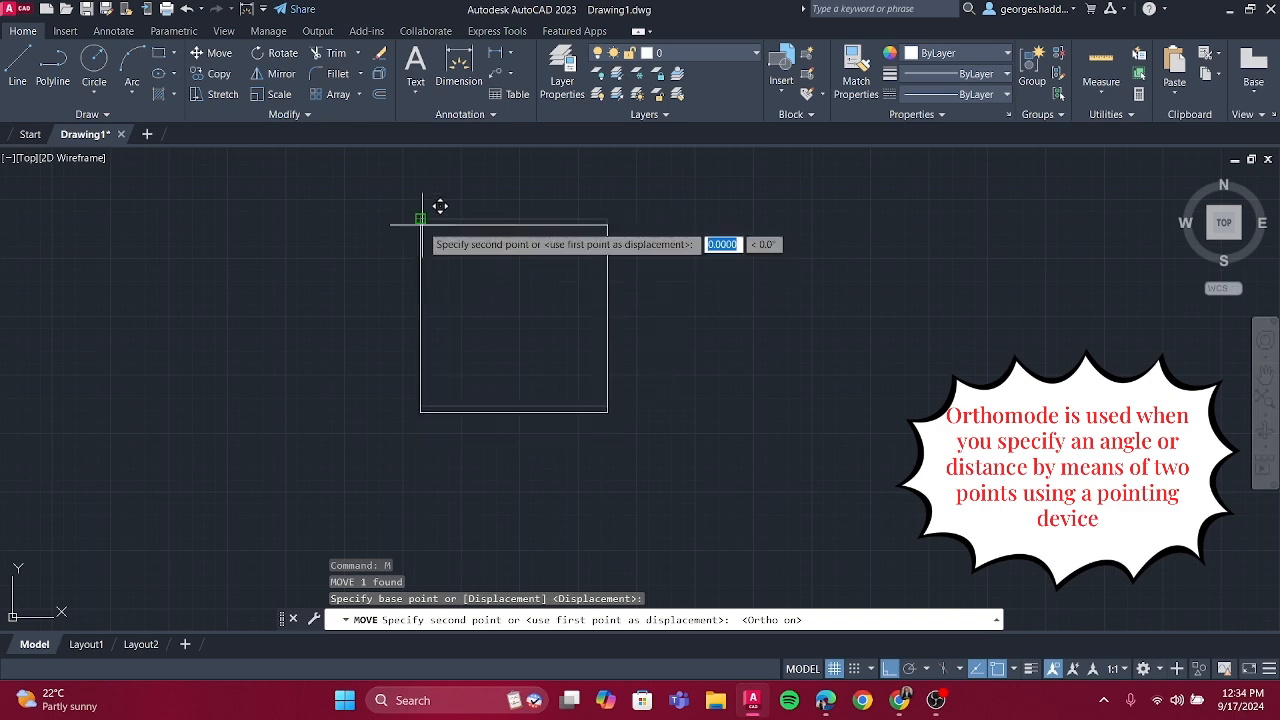
scroll(450, 215, "down", 3)
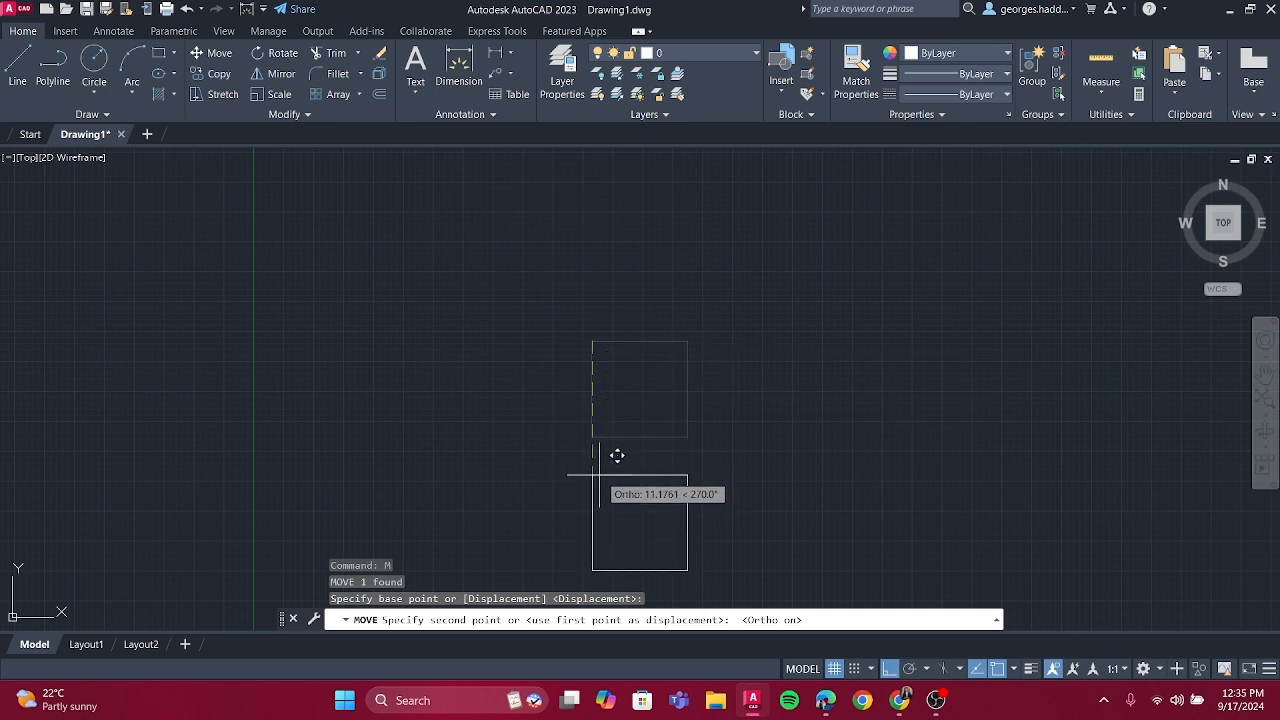
scroll(615, 325, "up", 3)
scroll(616, 321, "down", 2)
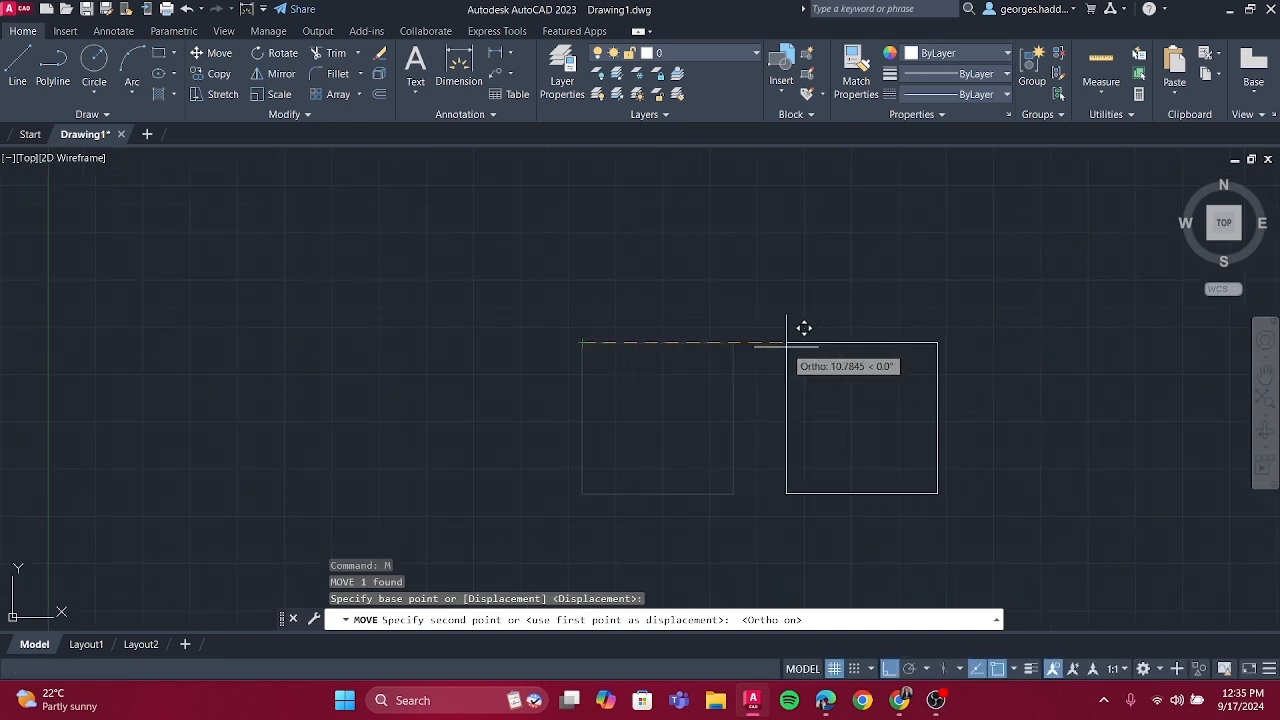
type("10")
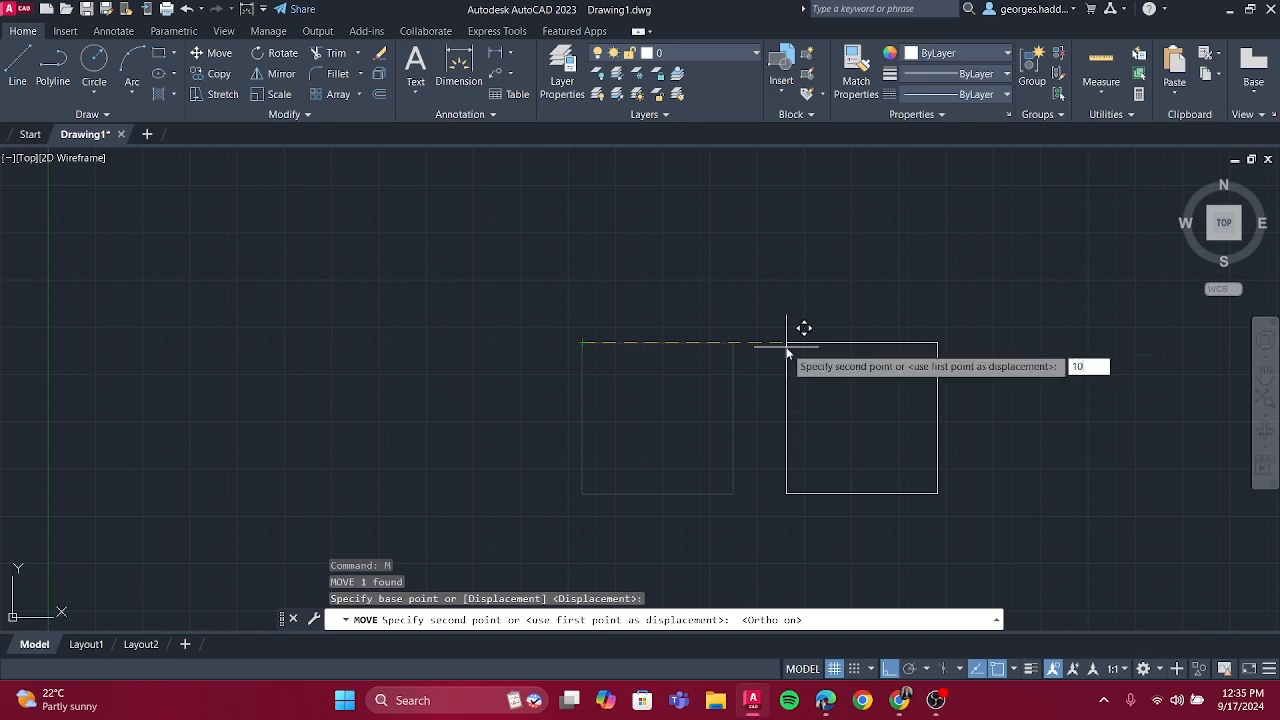
key("Return")
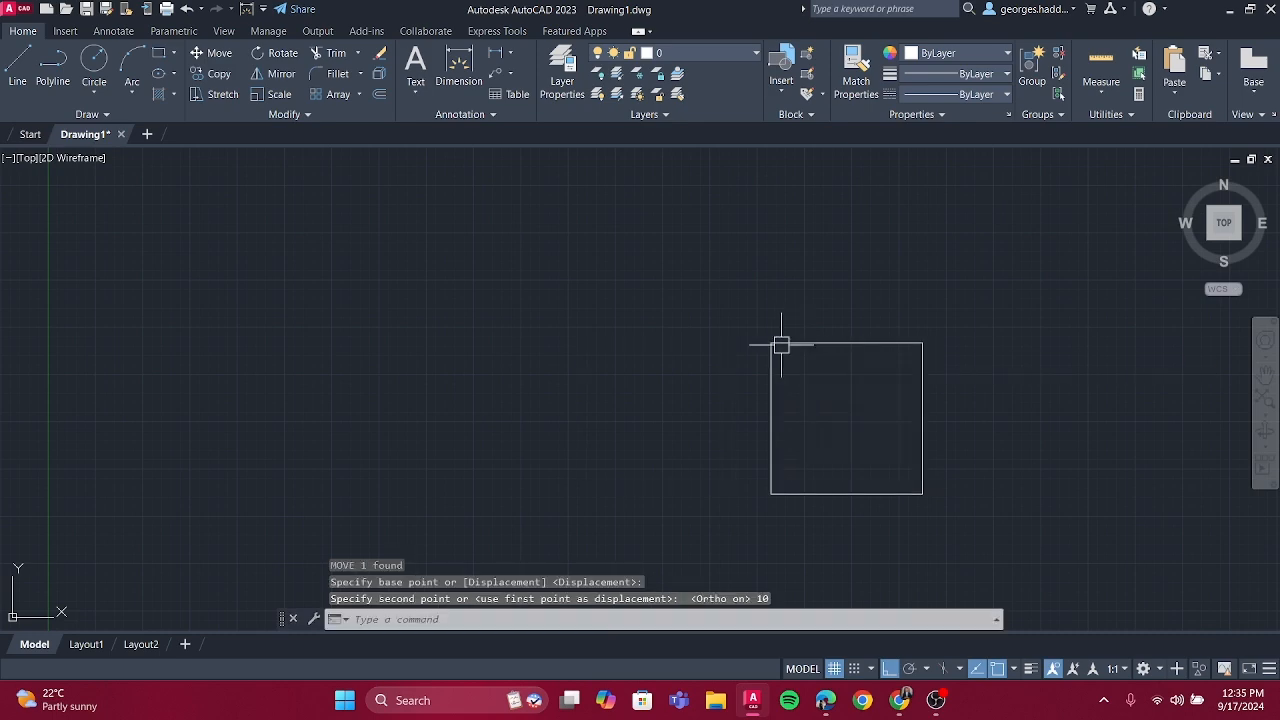
middle_click_drag(826, 377, 560, 340)
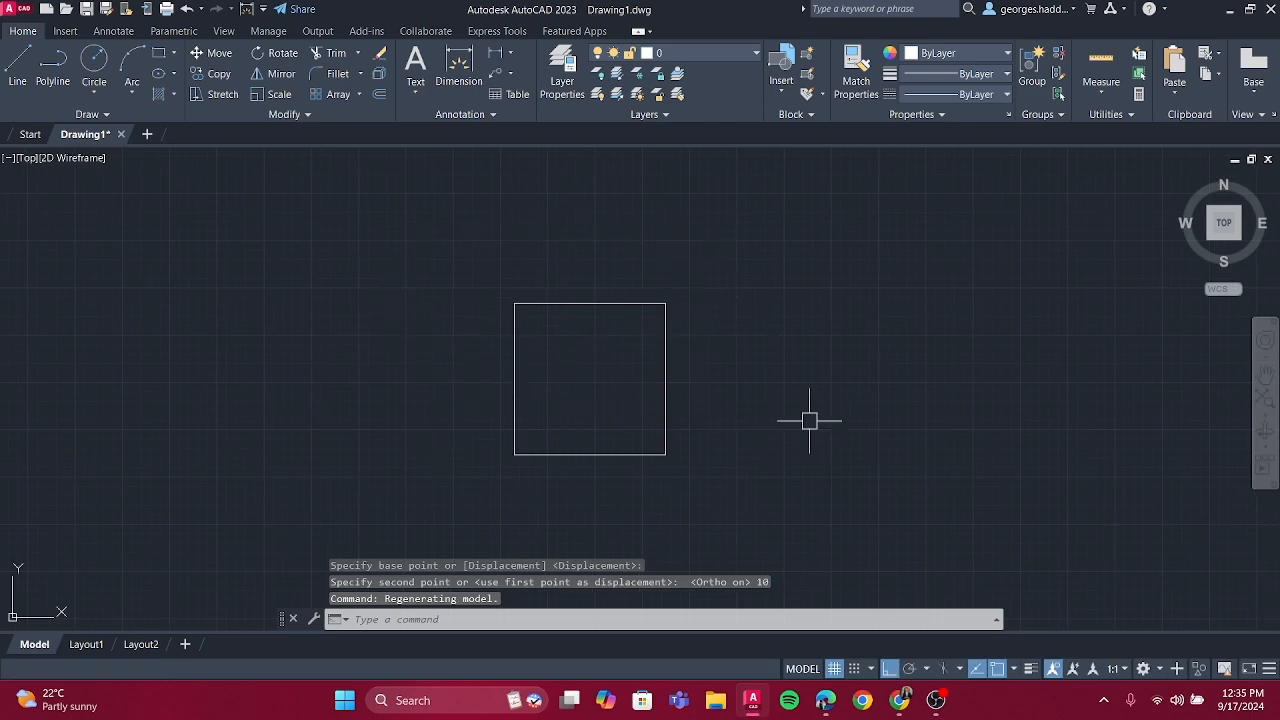
scroll(852, 424, "down", 2)
middle_click_drag(822, 427, 566, 371)
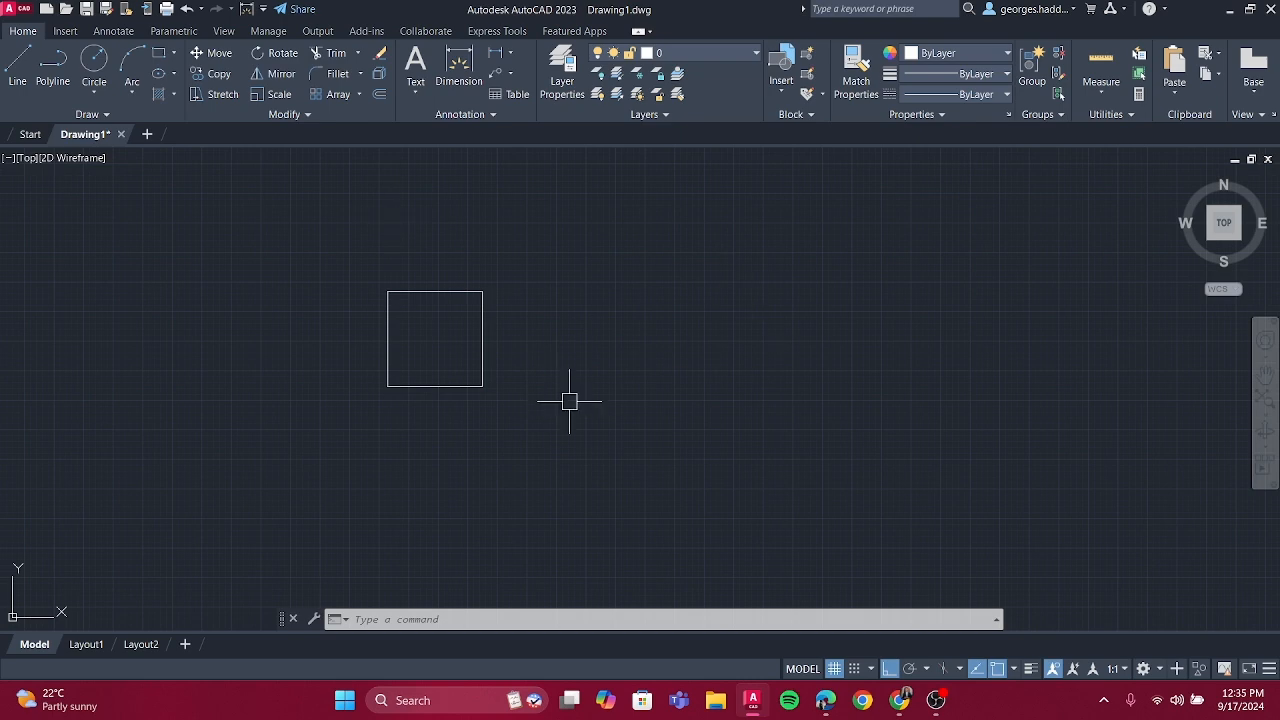
scroll(555, 399, "up", 2)
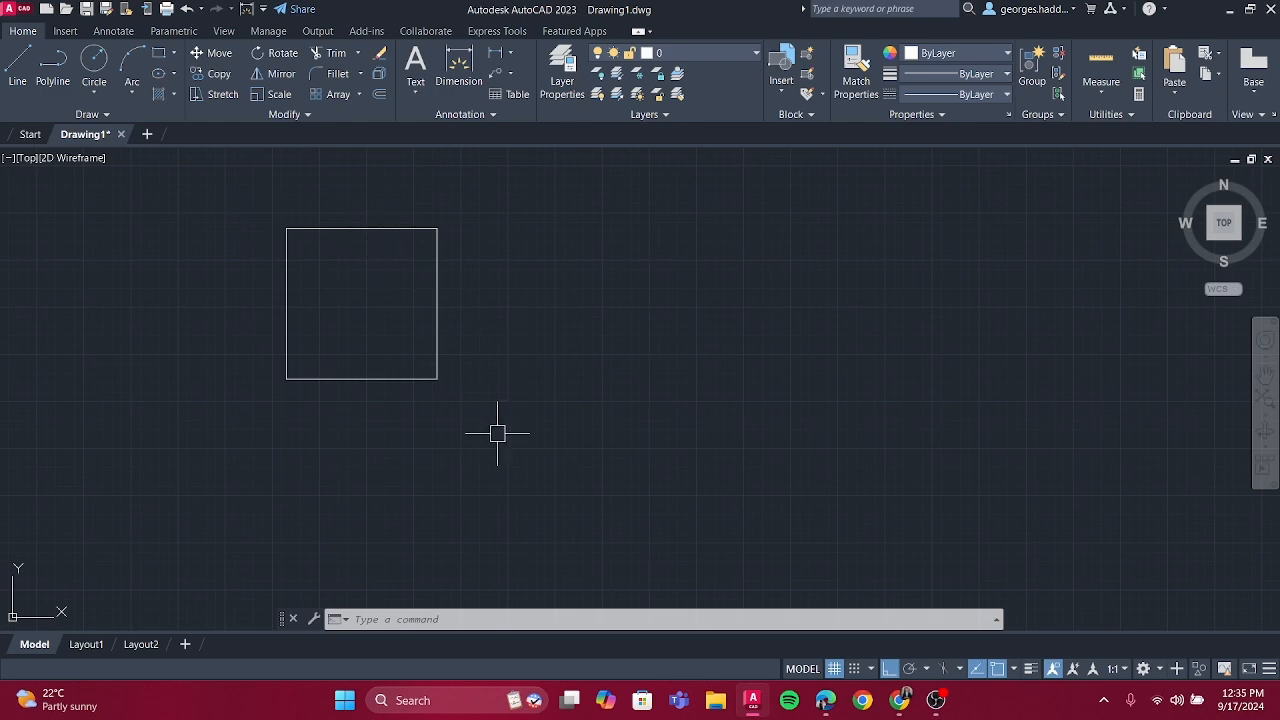
scroll(520, 280, "down", 5)
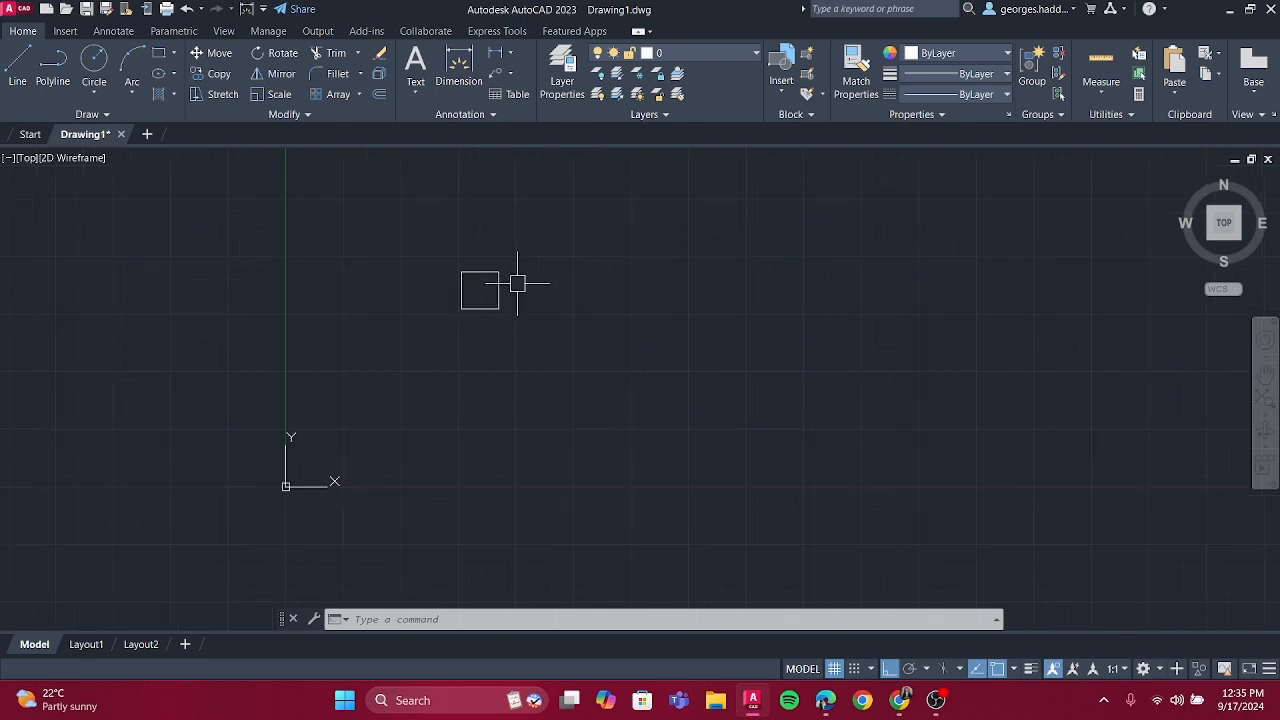
middle_click_drag(520, 280, 466, 374)
scroll(443, 429, "up", 4)
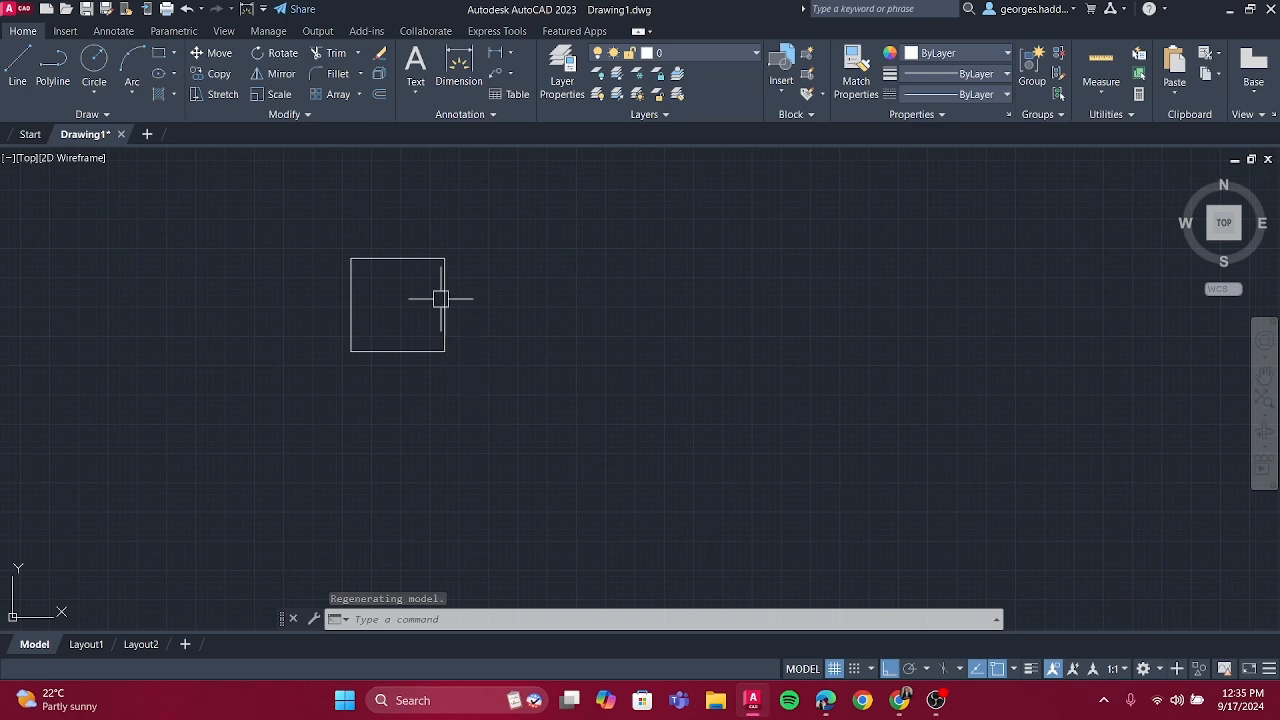
left_click(496, 398)
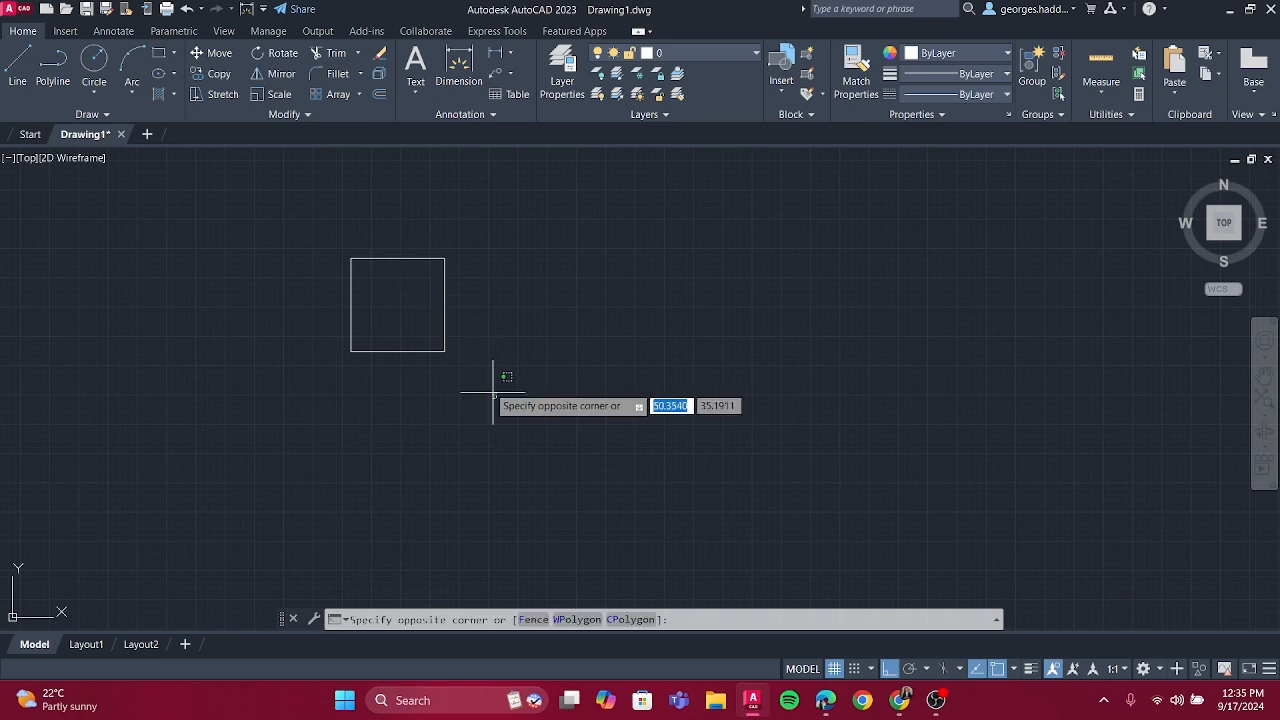
left_click(435, 336)
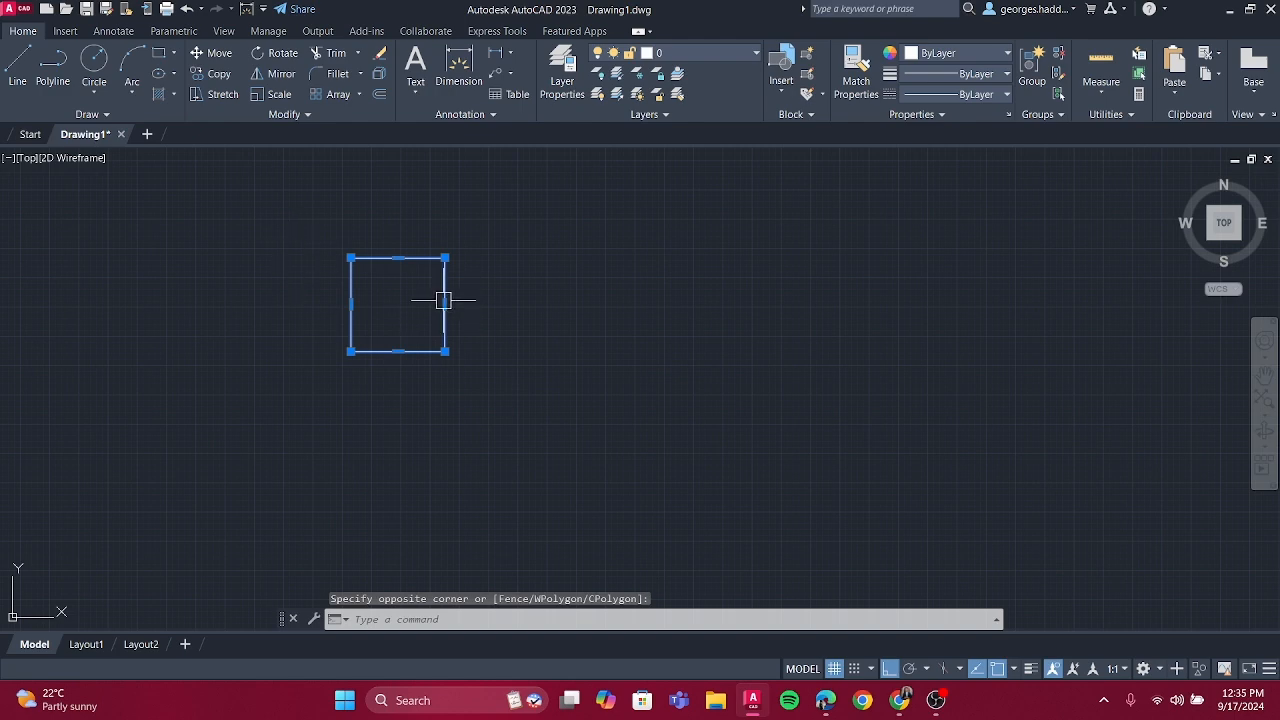
key("Escape")
Copy the square 10 units horizontally to the right, using its lower-right corner as the base point
left_click(281, 182)
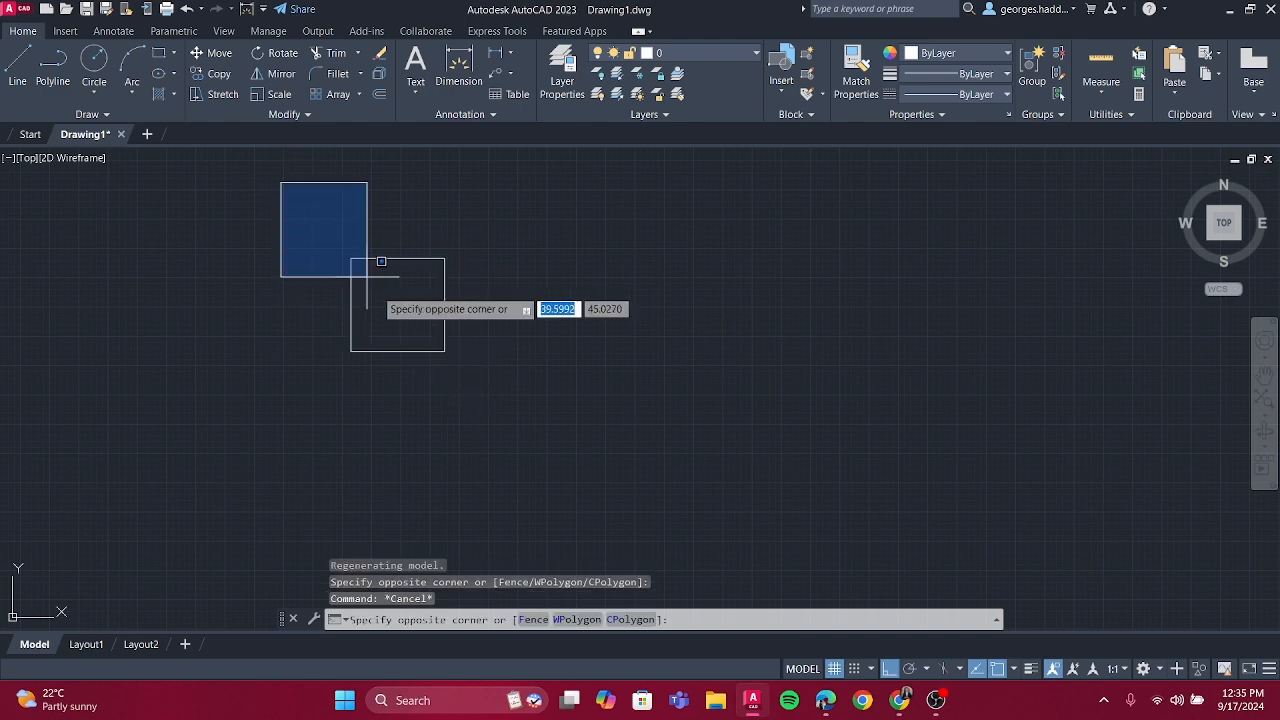
left_click(508, 428)
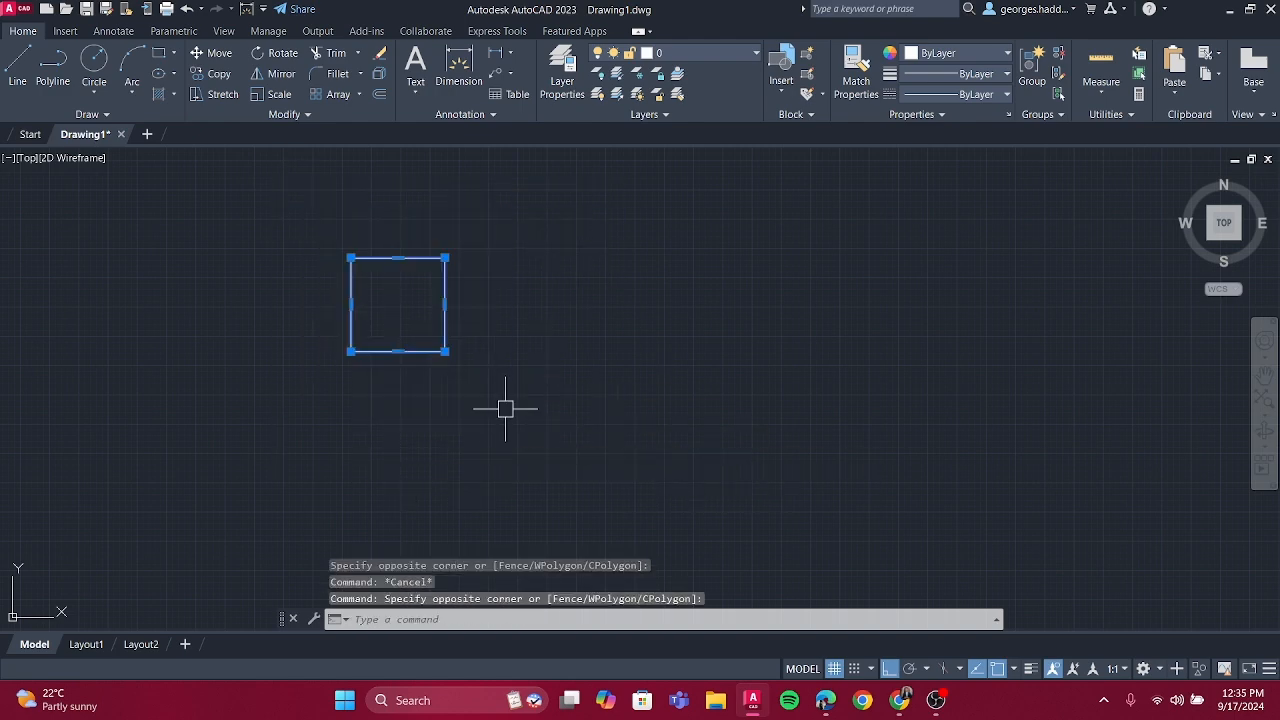
left_click(213, 73)
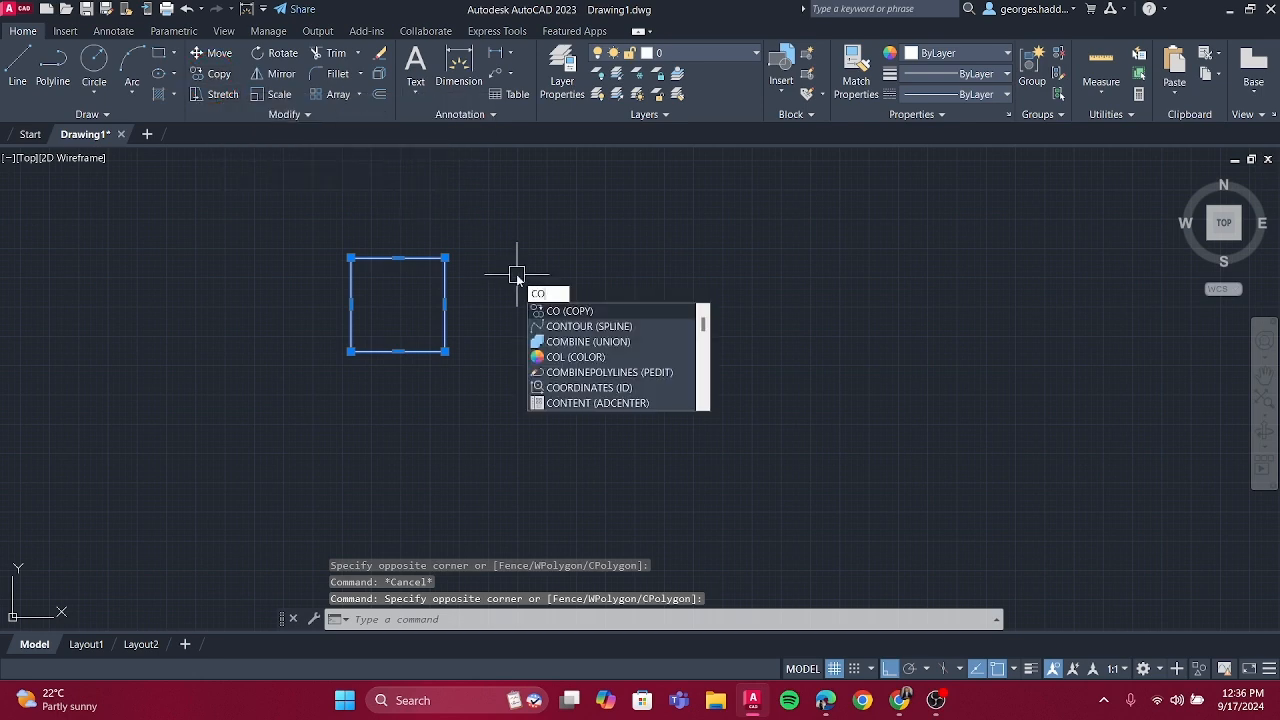
key("Return")
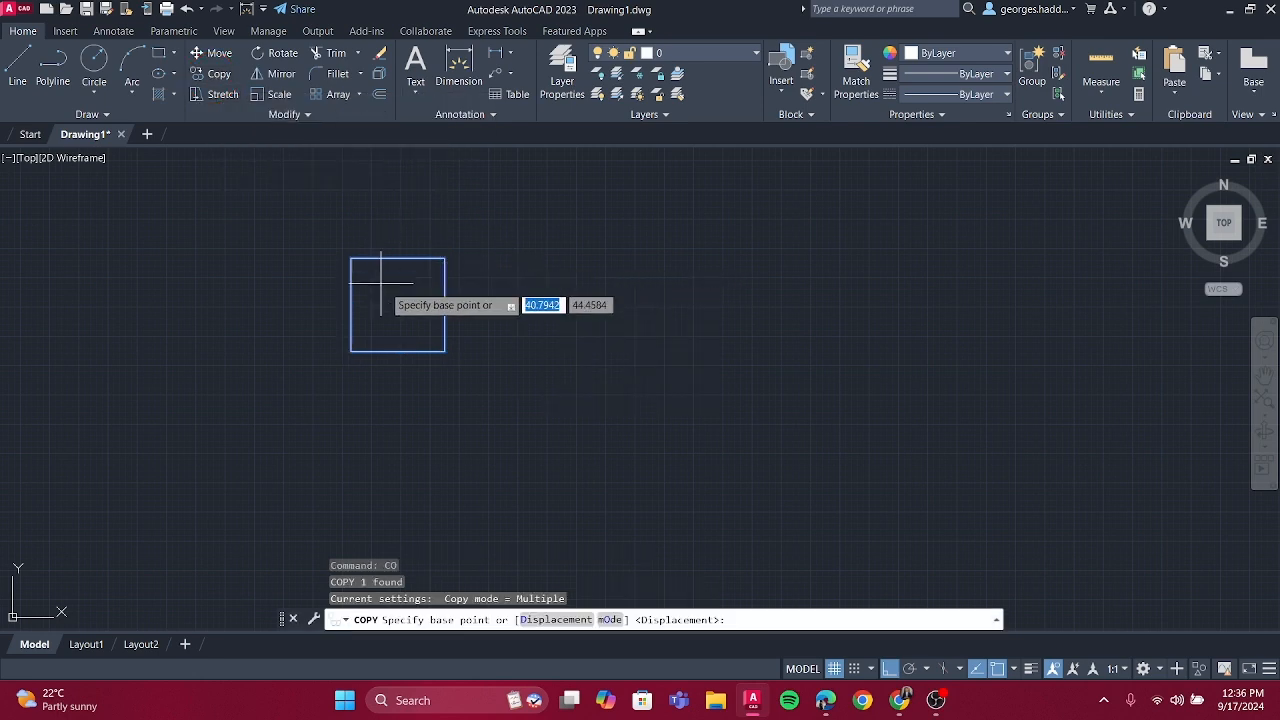
scroll(375, 277, "up", 2)
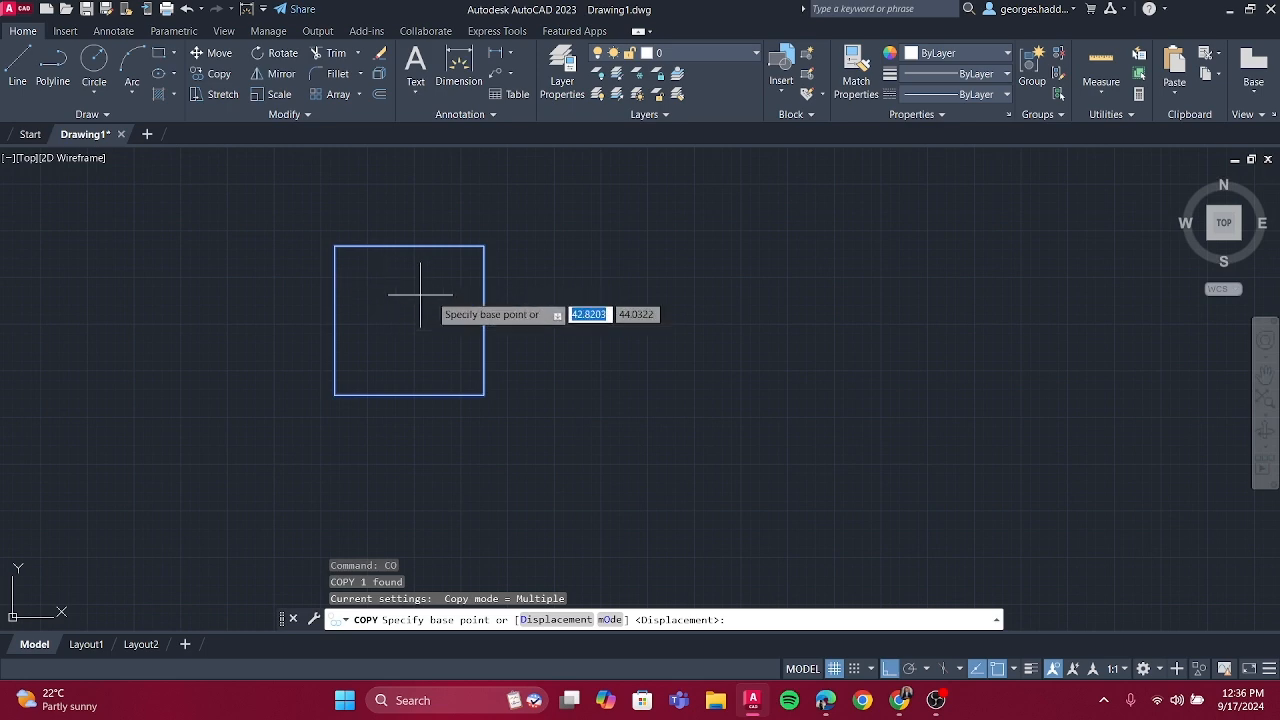
left_click(484, 394)
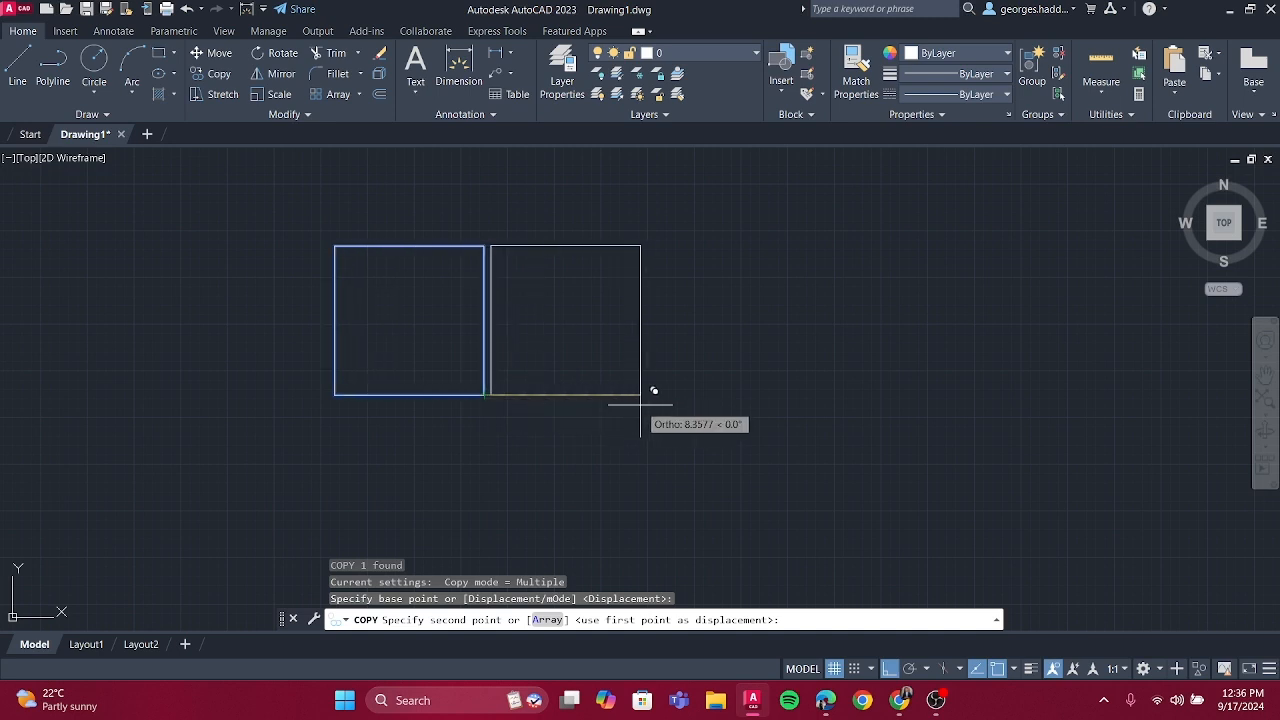
type("10")
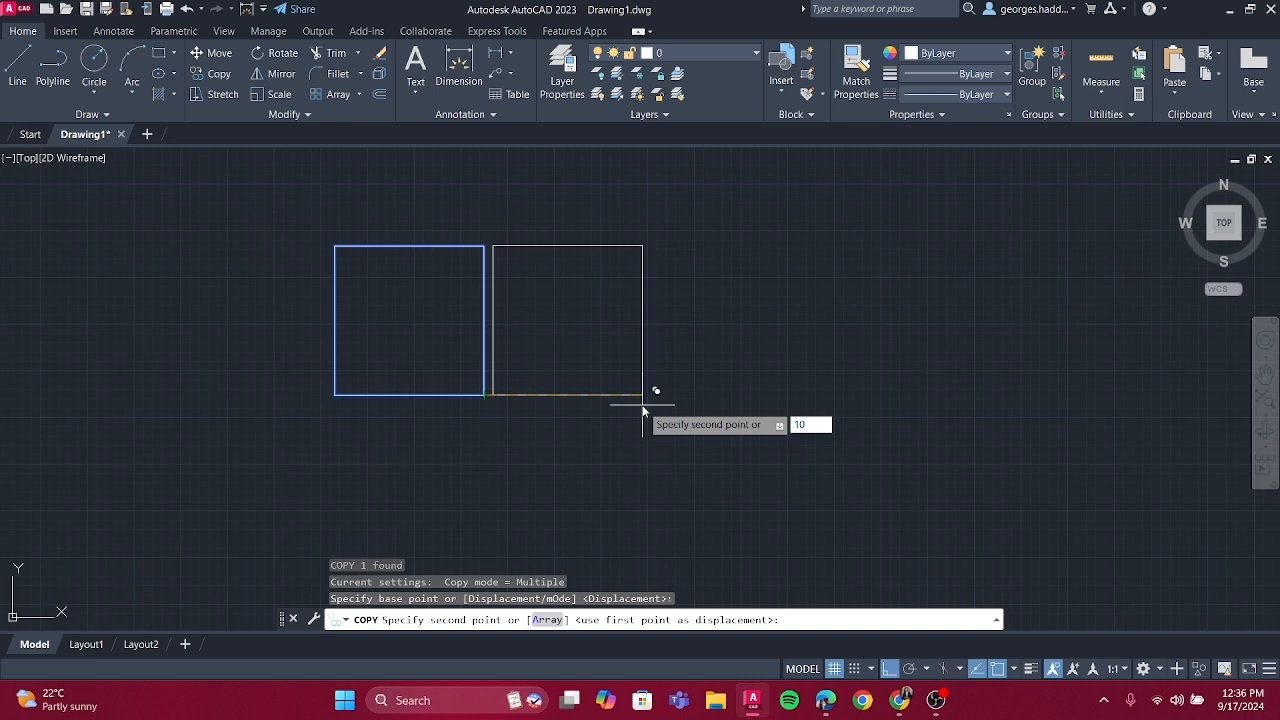
key("Return")
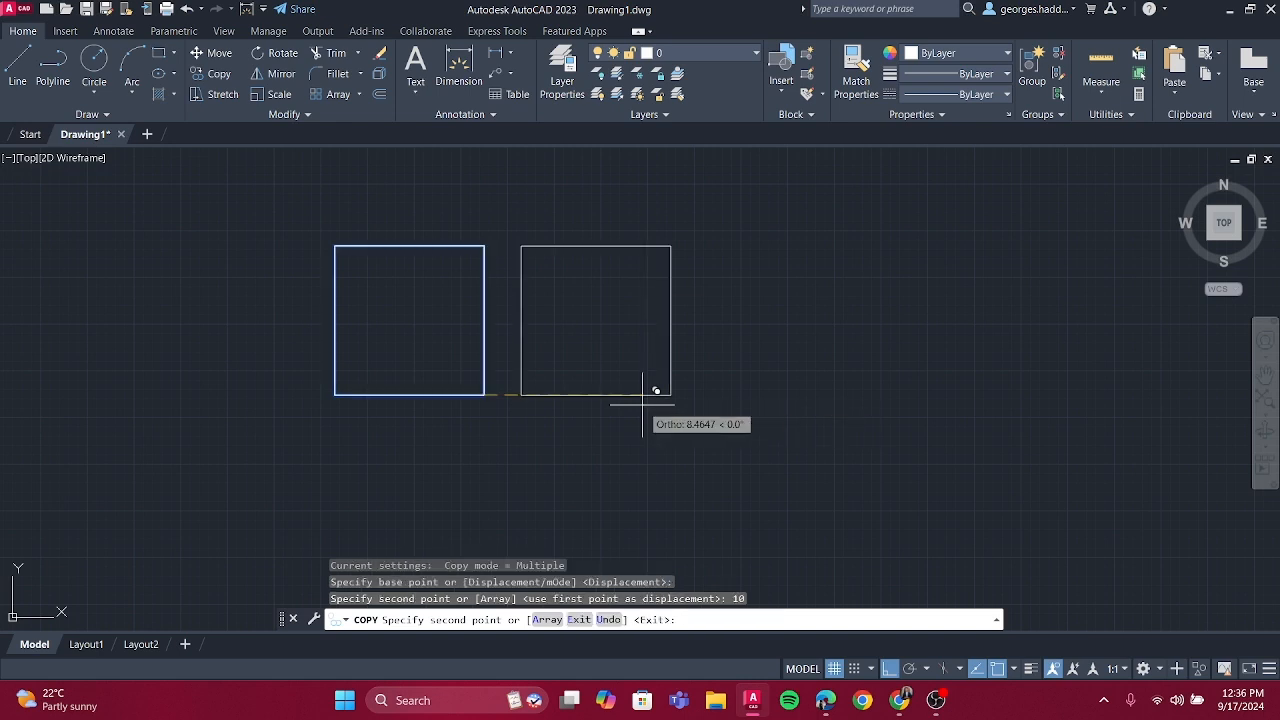
key("Escape")
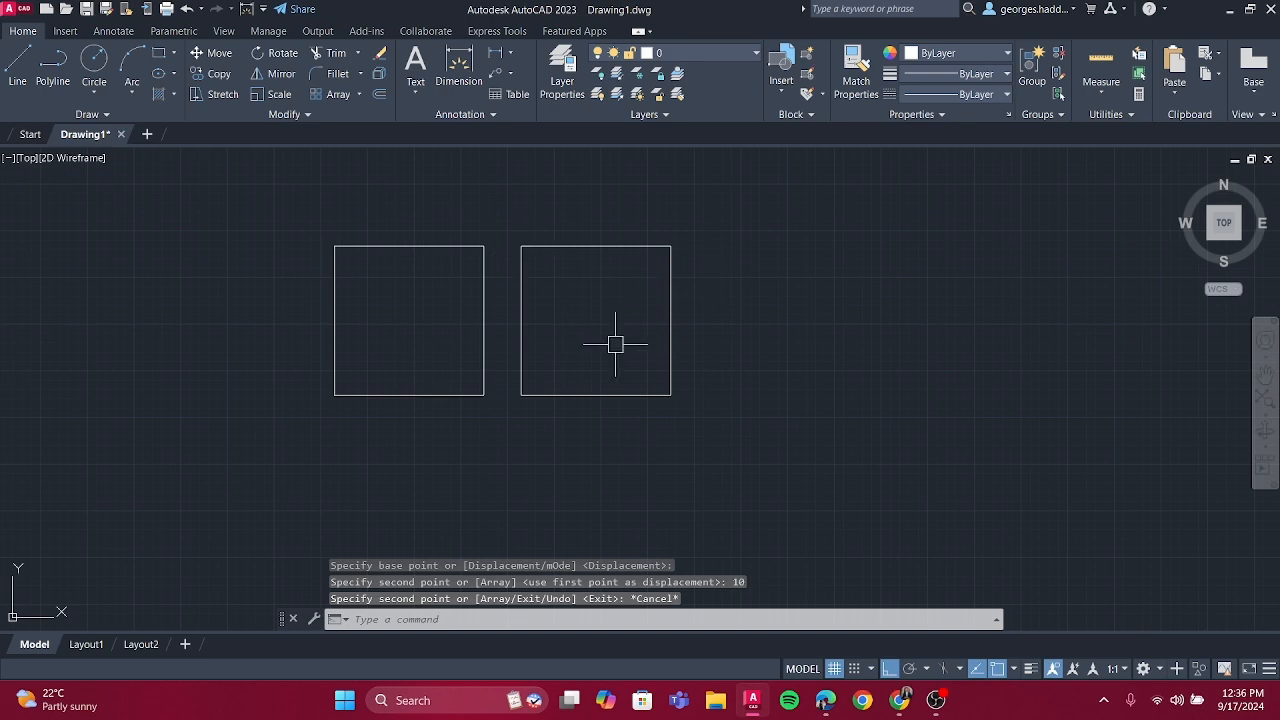
Measure the gap between the two squares' facing lower corners with a linear dimension preview, without placing the dimension
scroll(482, 396, "up", 2)
scroll(482, 396, "up", 4)
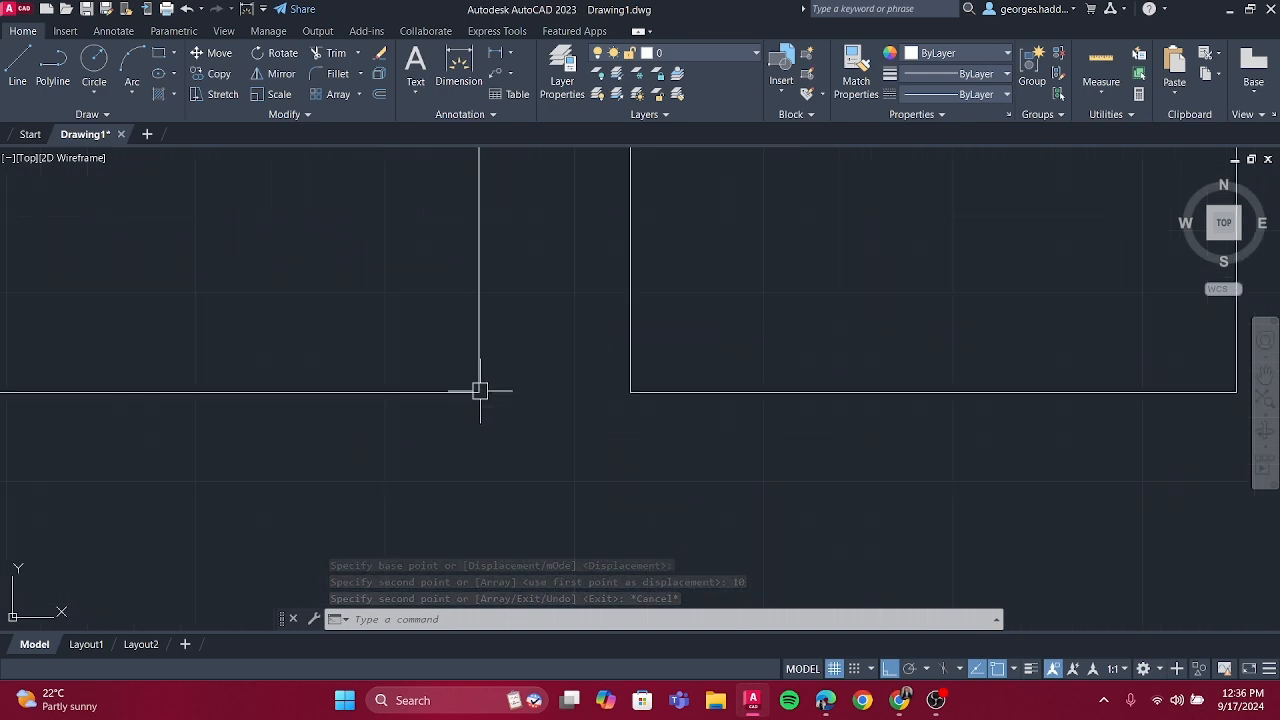
scroll(480, 391, "down", 6)
scroll(478, 391, "up", 3)
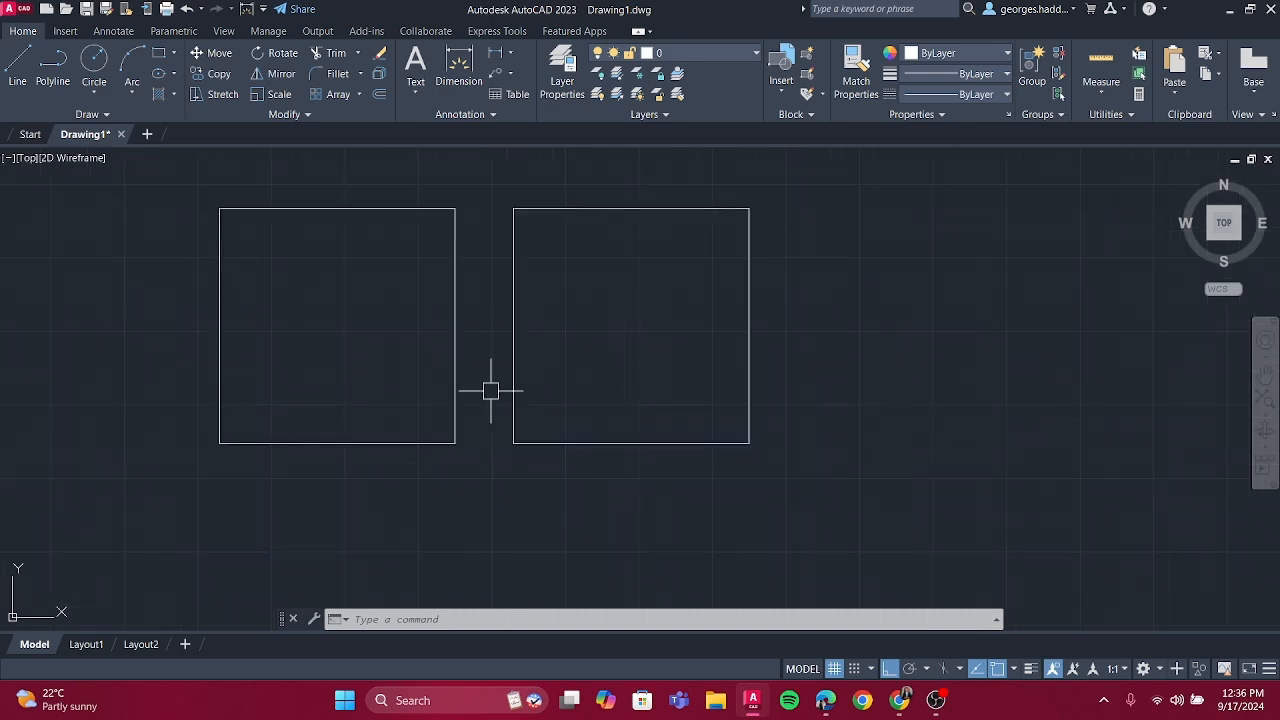
left_click(494, 54)
left_click(455, 443)
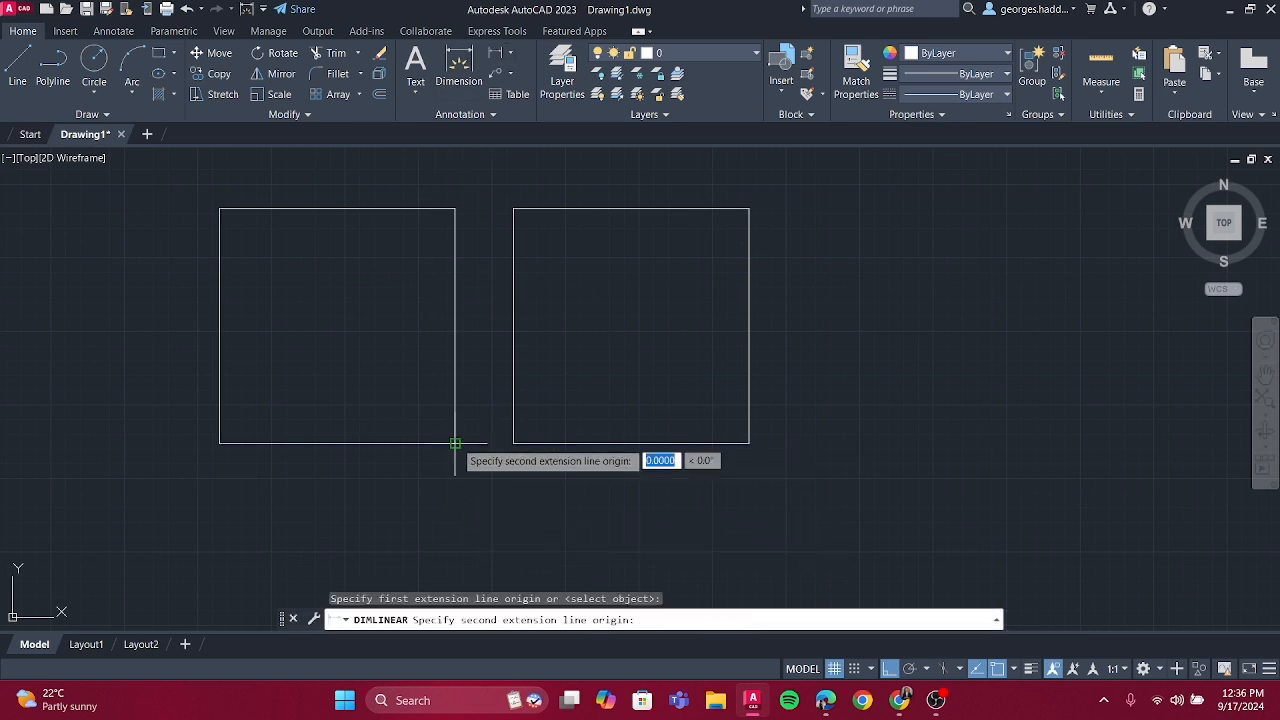
left_click(513, 443)
scroll(505, 475, "up", 6)
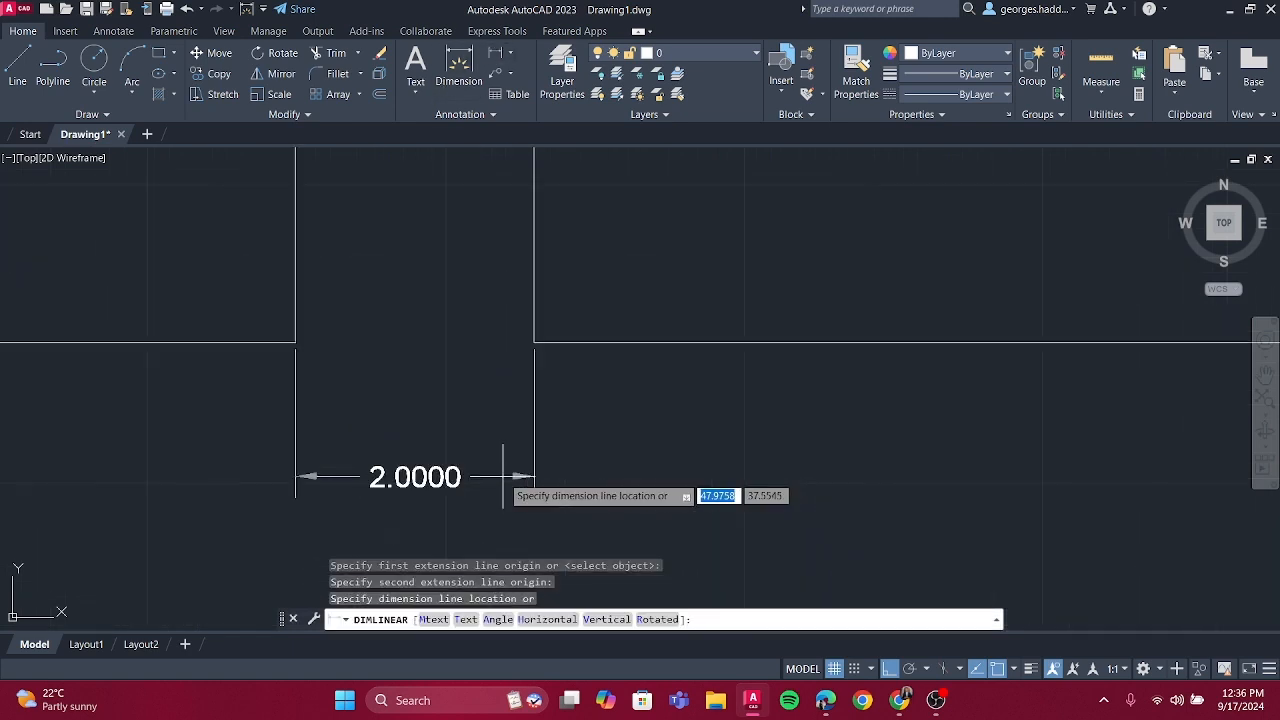
scroll(503, 476, "down", 5)
key("Escape")
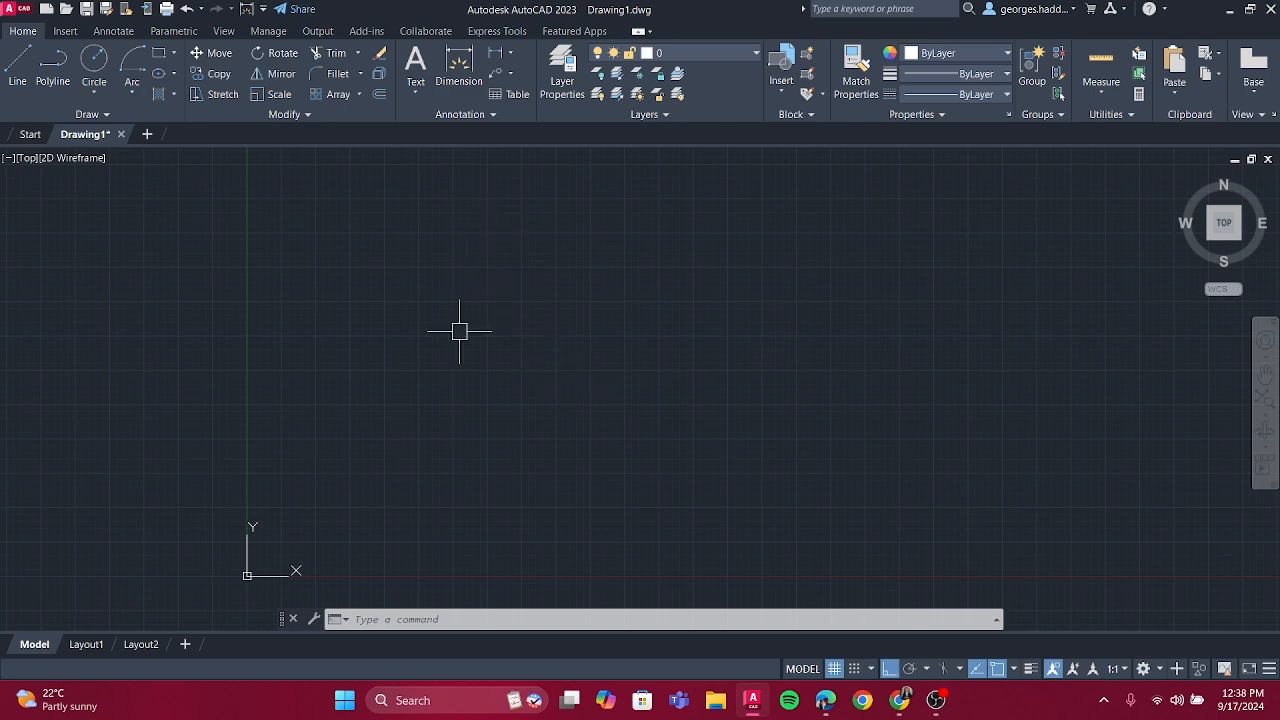
Draw a lower semicircular arc from start point, center and end point, with both ends level, in the empty area above the origin
left_click(131, 93)
left_click(177, 158)
left_click(457, 351)
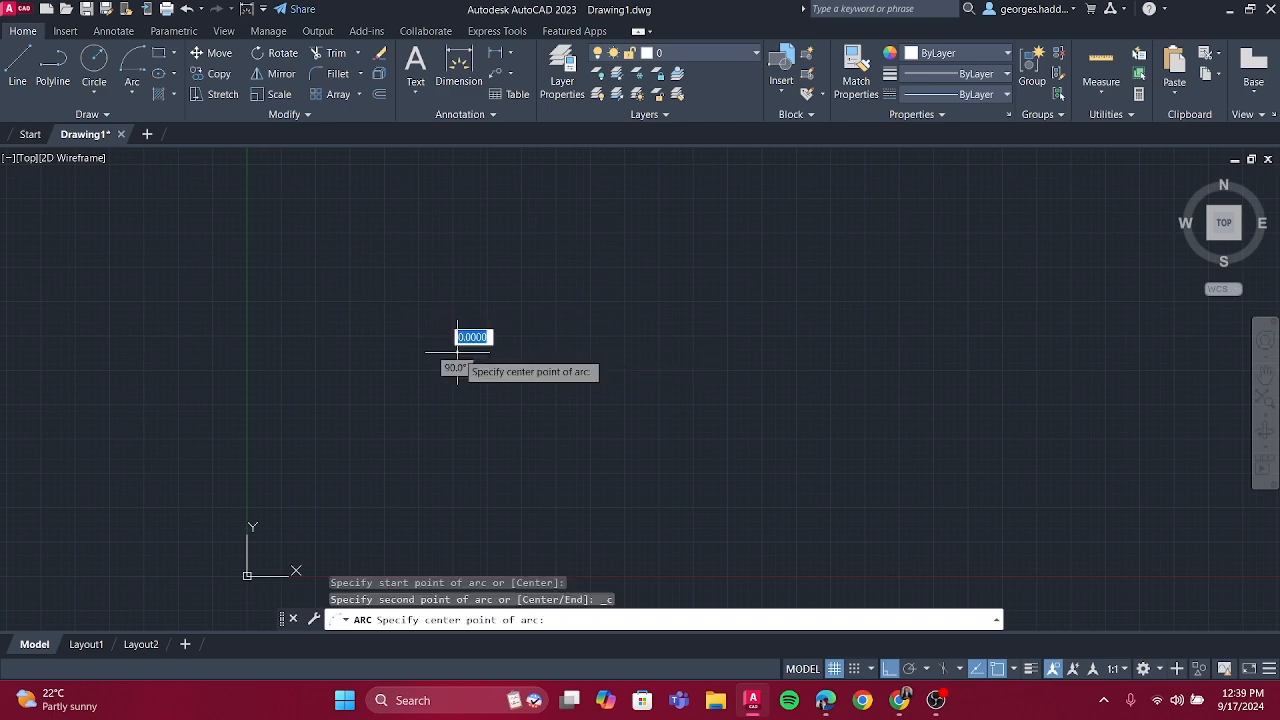
left_click(547, 351)
left_click(676, 342)
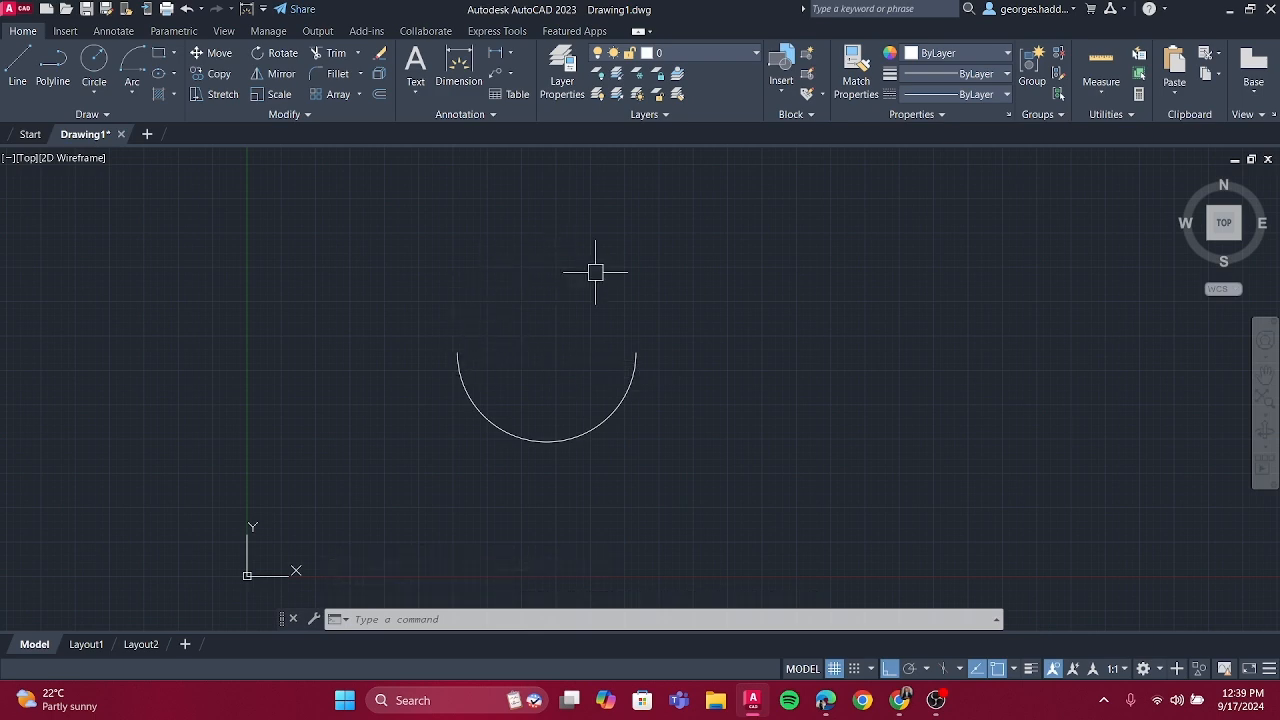
Mirror the semicircular arc across the line joining its two endpoints with Ortho mode turned off, keeping the source arc
mouse_move(639, 368)
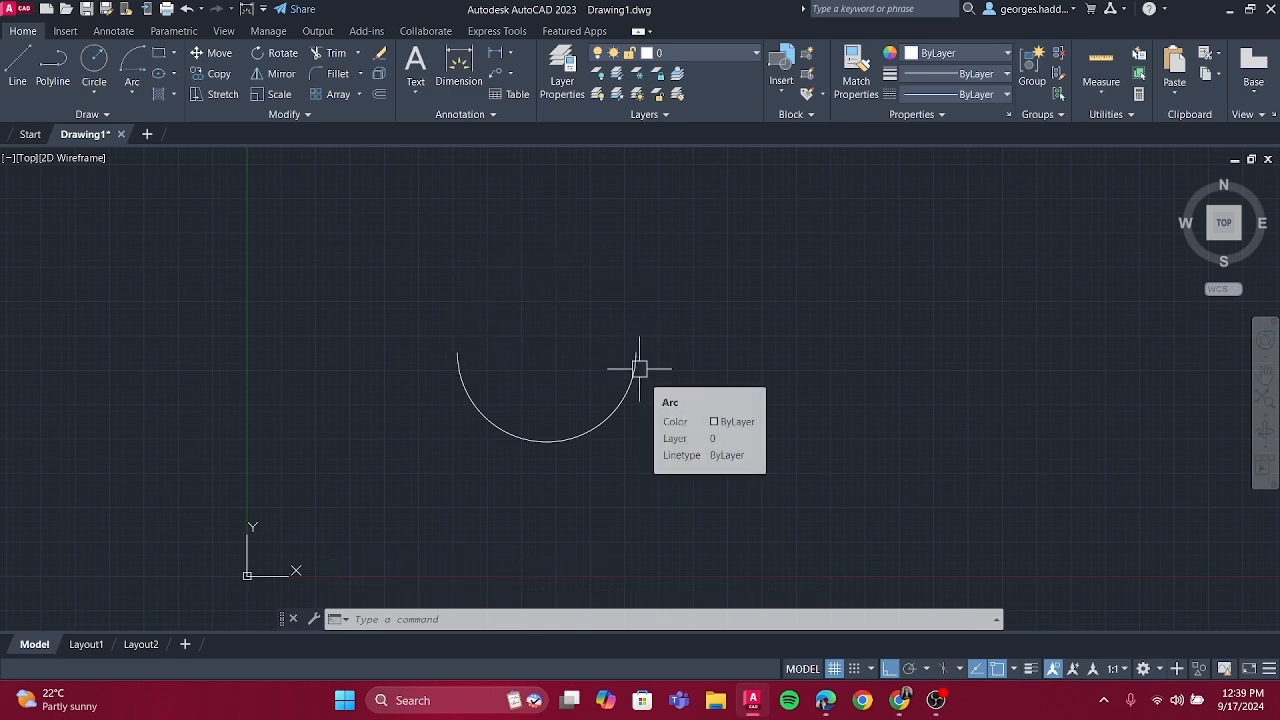
scroll(586, 349, "up", 4)
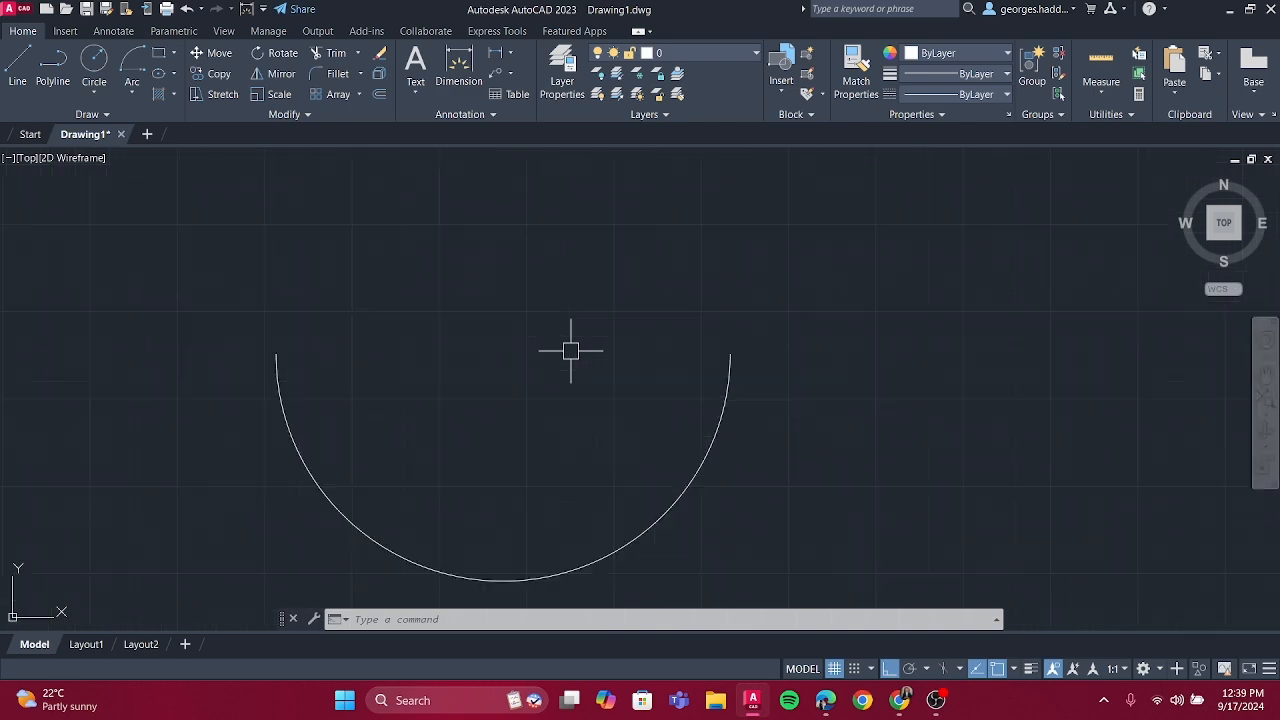
scroll(529, 349, "down", 2)
middle_click_drag(529, 349, 582, 343)
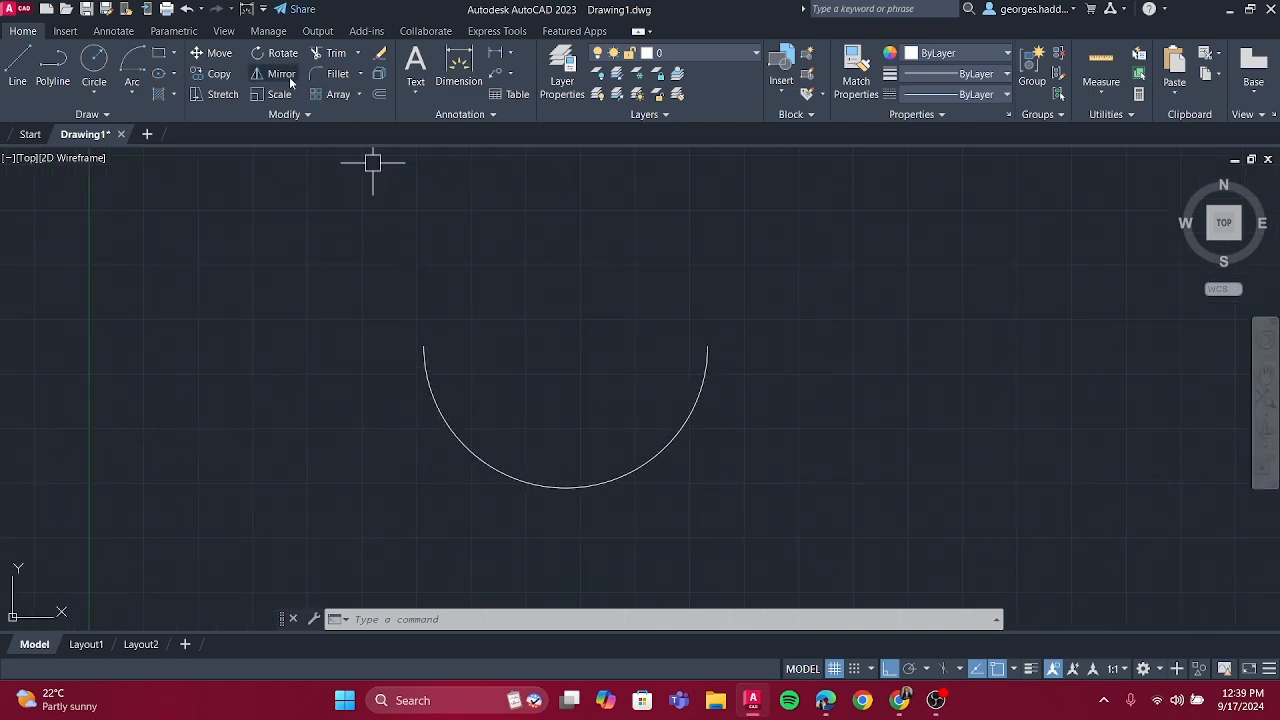
left_click(343, 223)
left_click(796, 530)
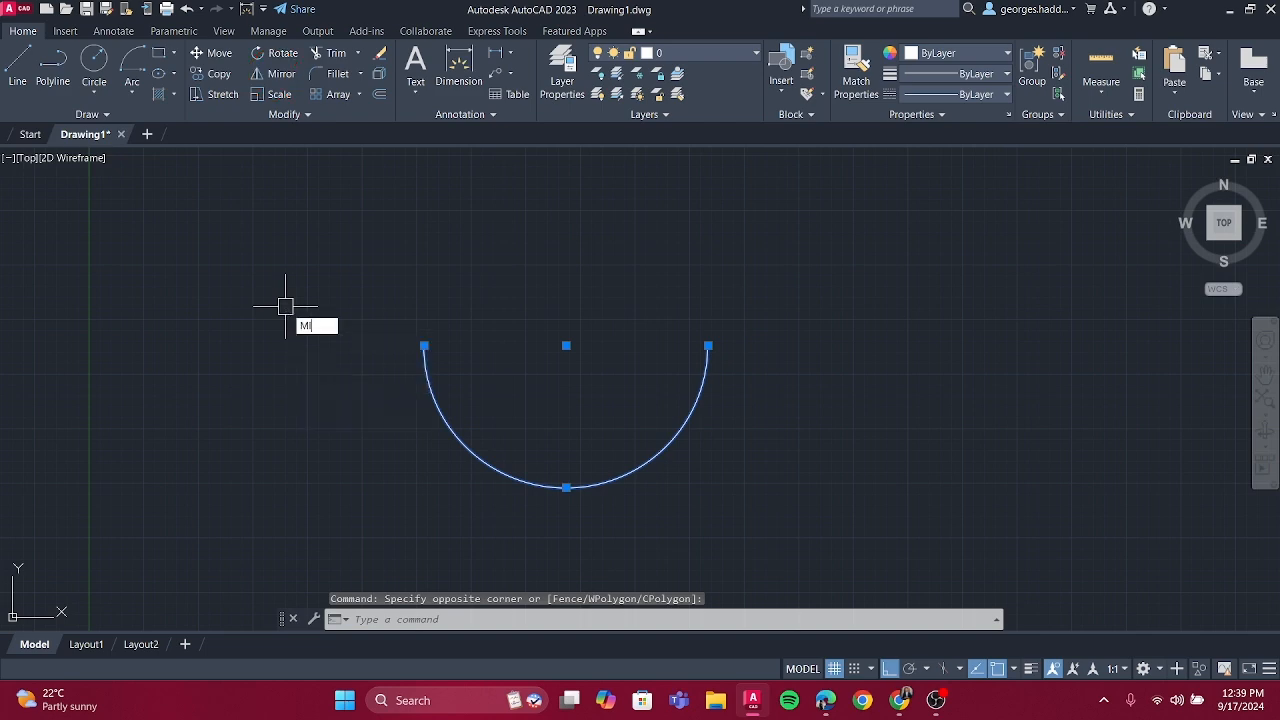
key("Return")
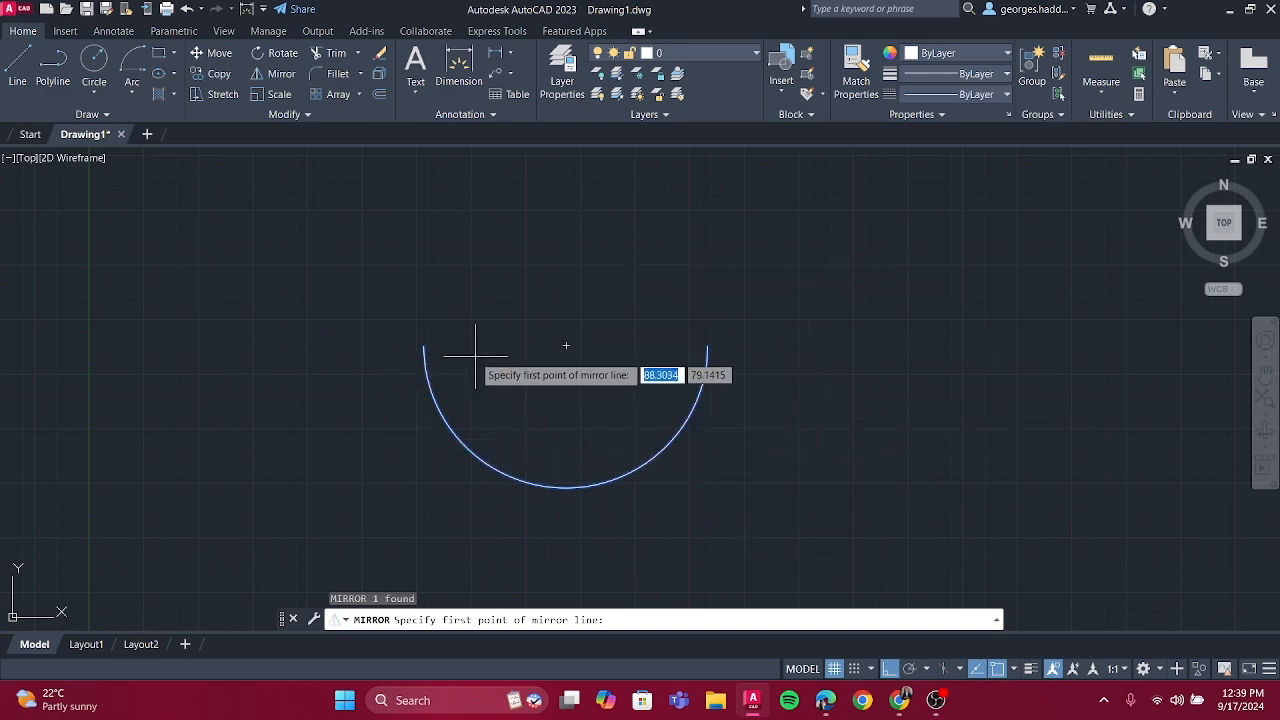
left_click(425, 346)
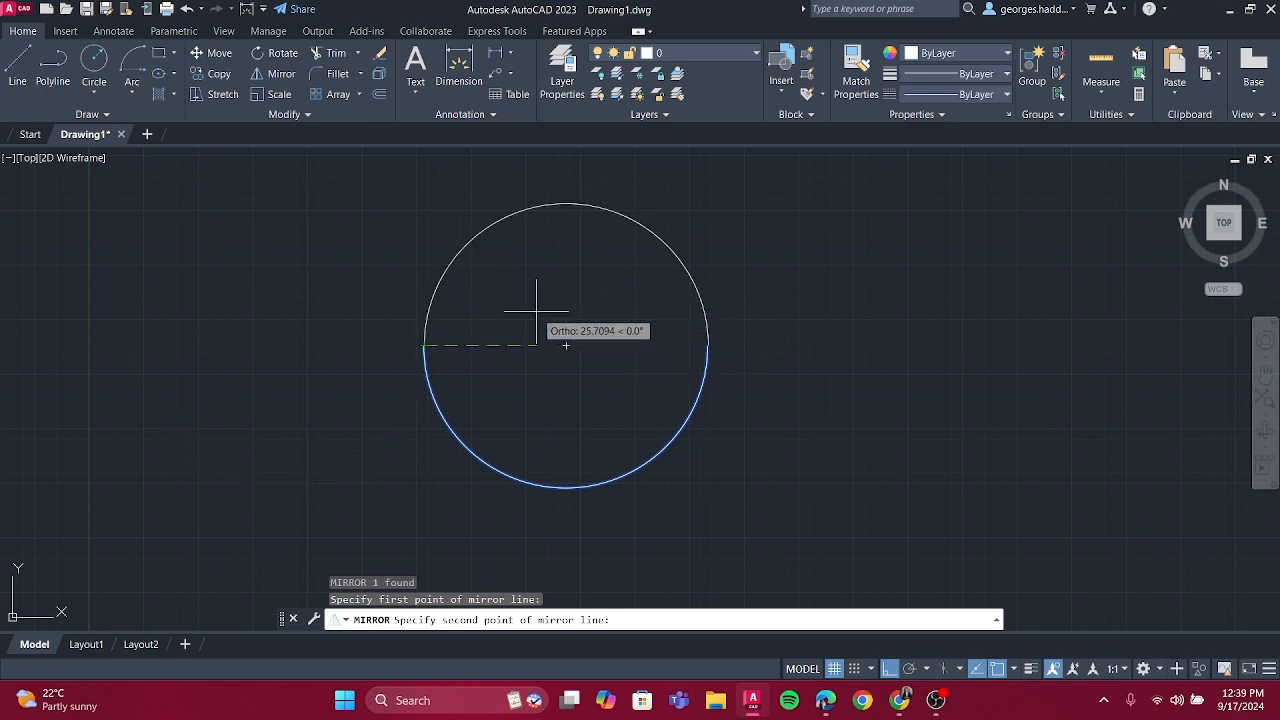
key("F8")
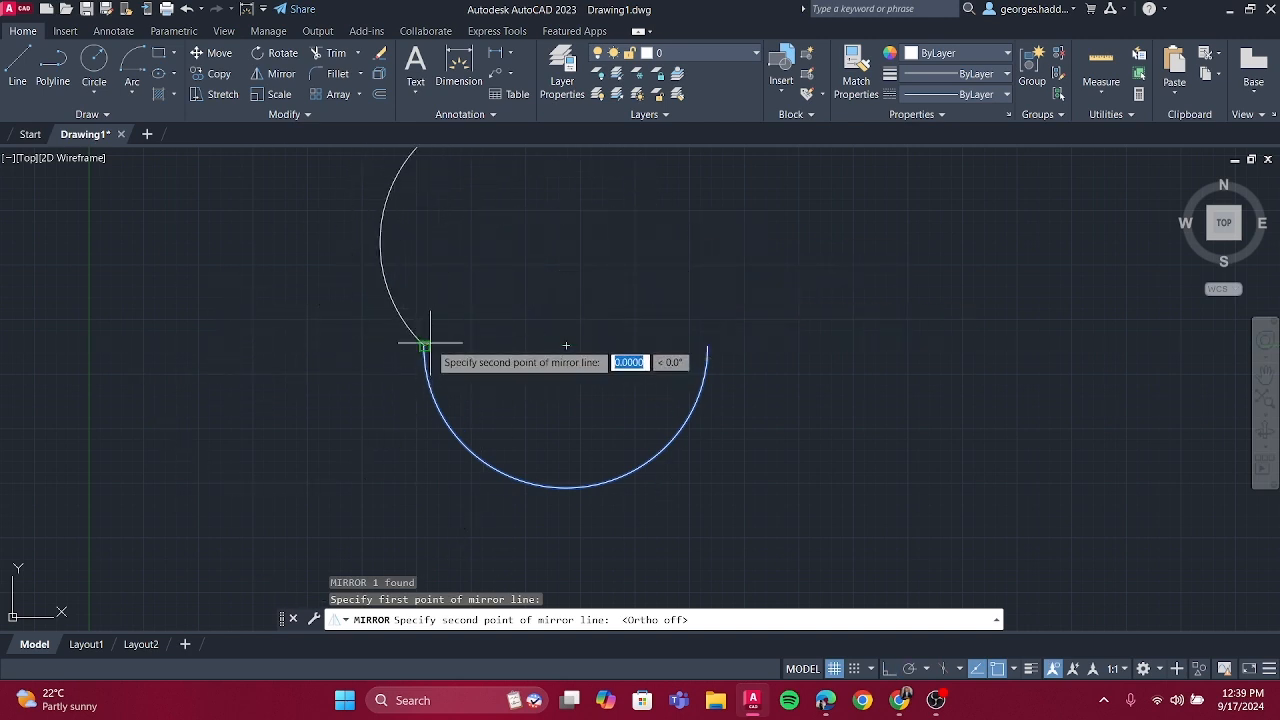
left_click(707, 346)
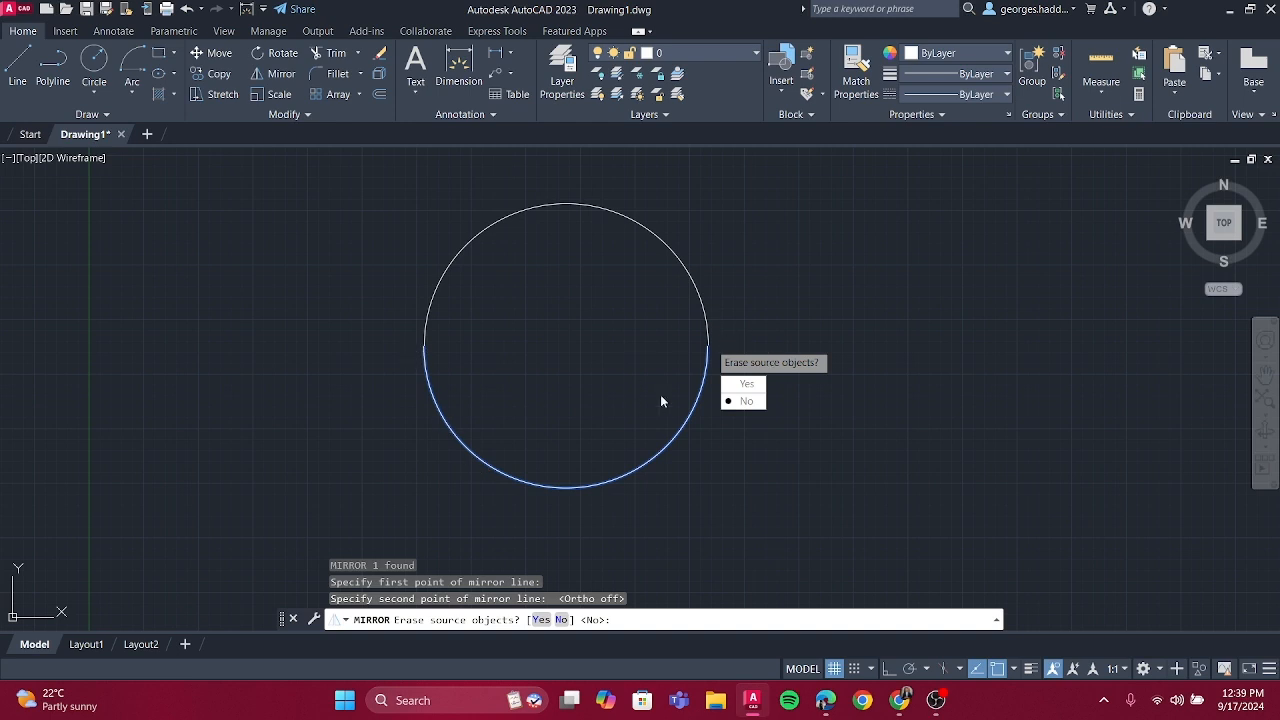
type("N")
key("Return")
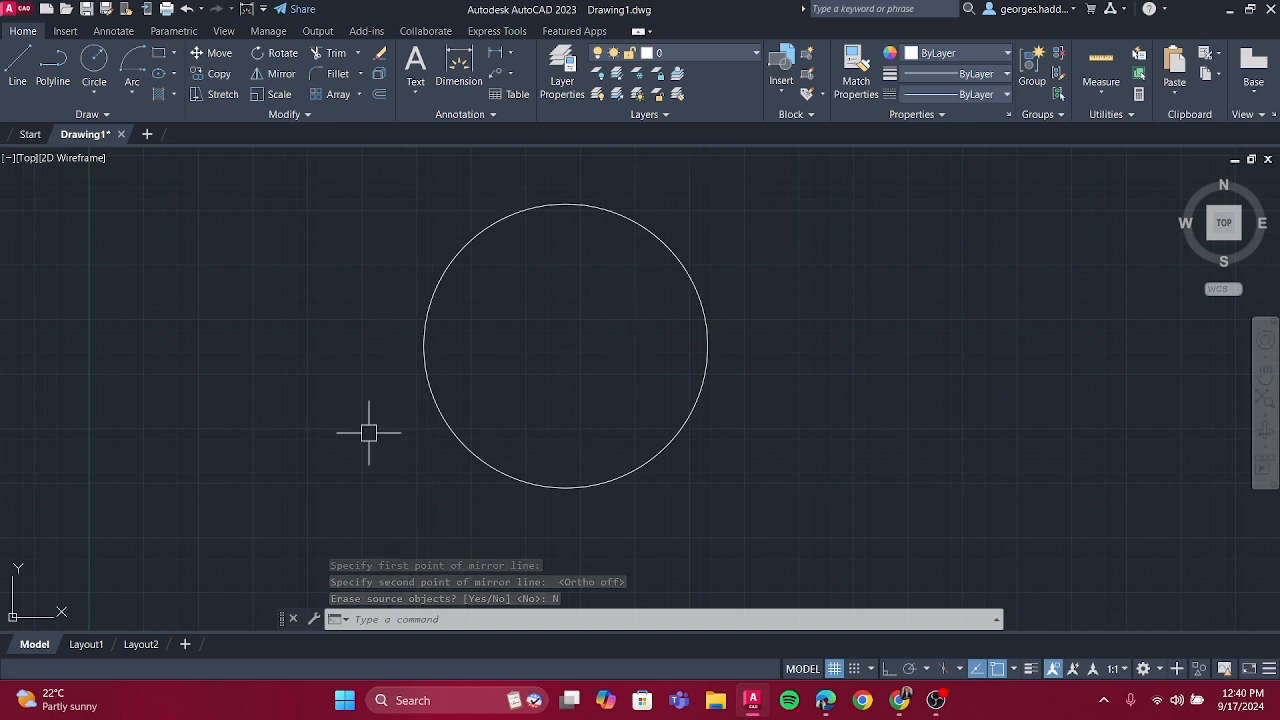
left_click(689, 423)
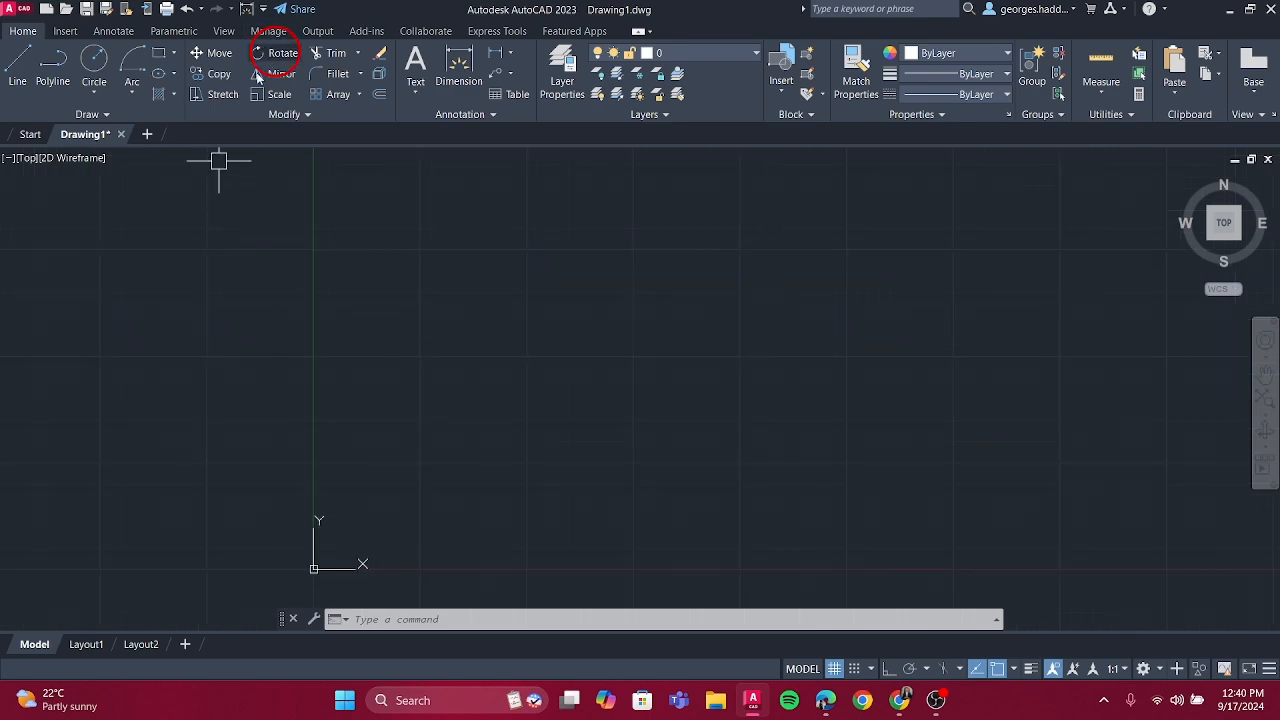
Draw a 50 by 50 square with the Rectangle command in the empty area above and to the right of the origin
scroll(735, 262, "down", 2)
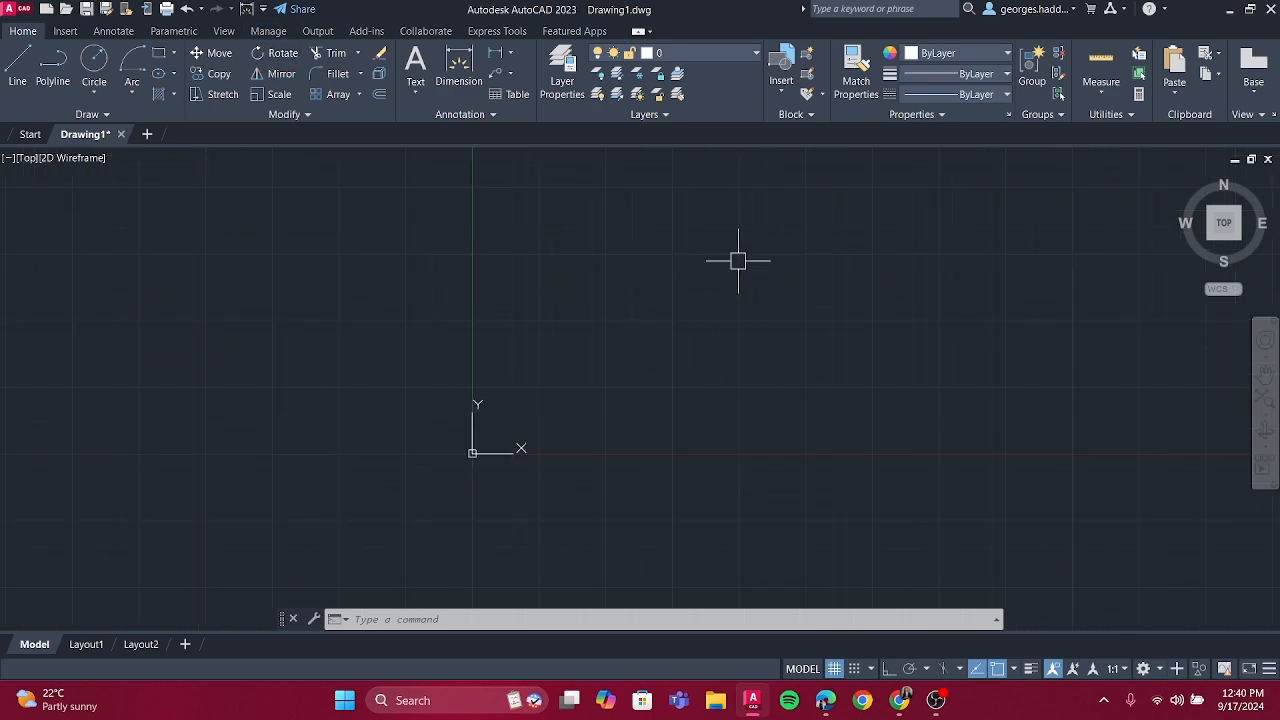
middle_click_drag(737, 261, 581, 351)
type("c")
key("Return")
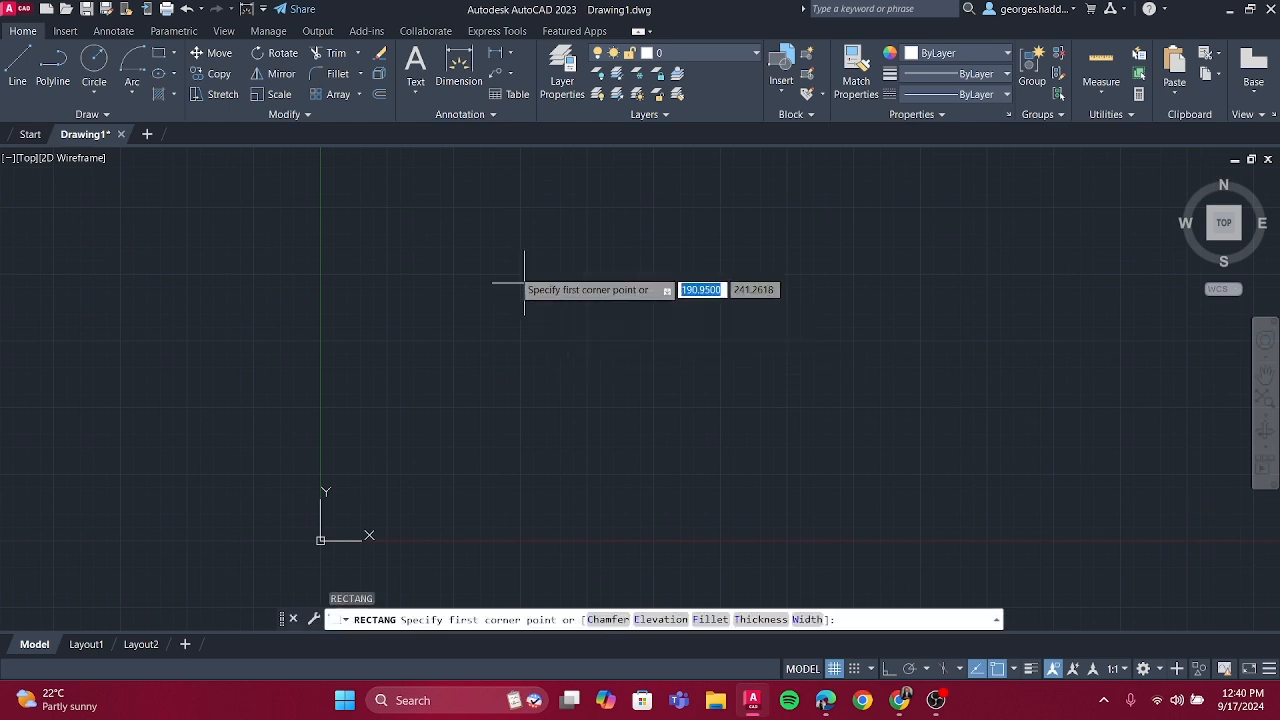
left_click(499, 247)
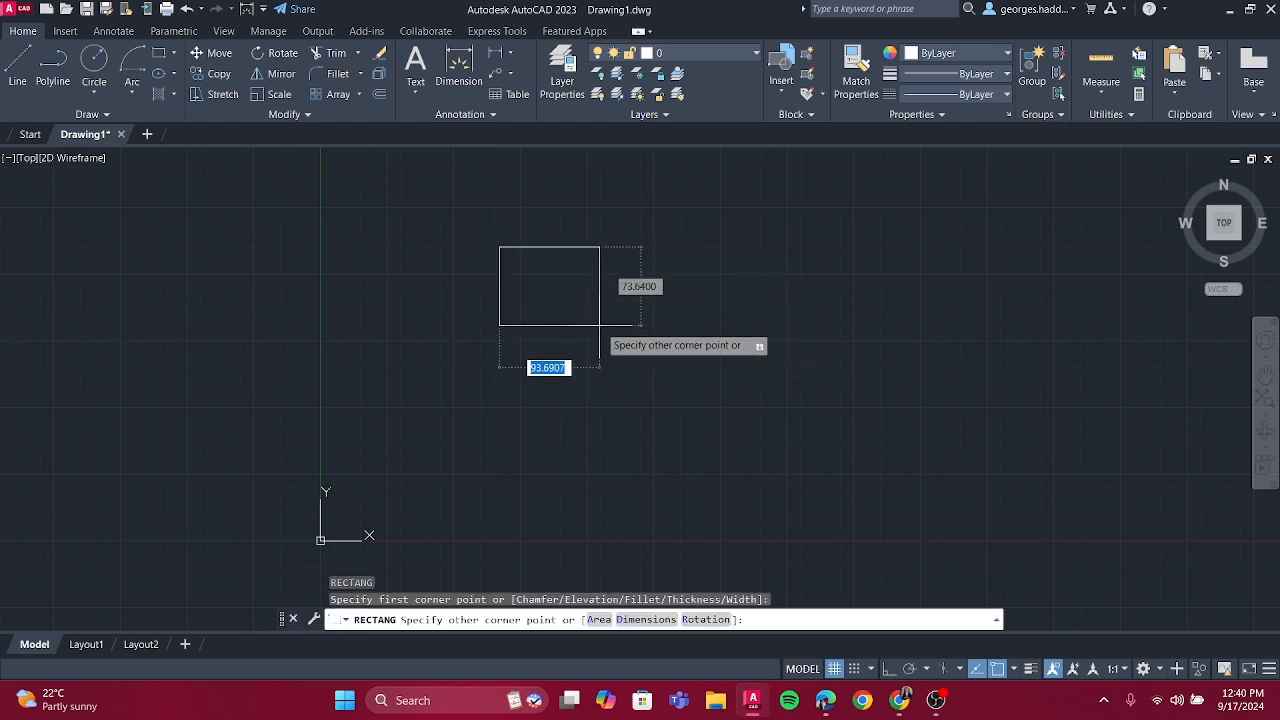
key("Tab")
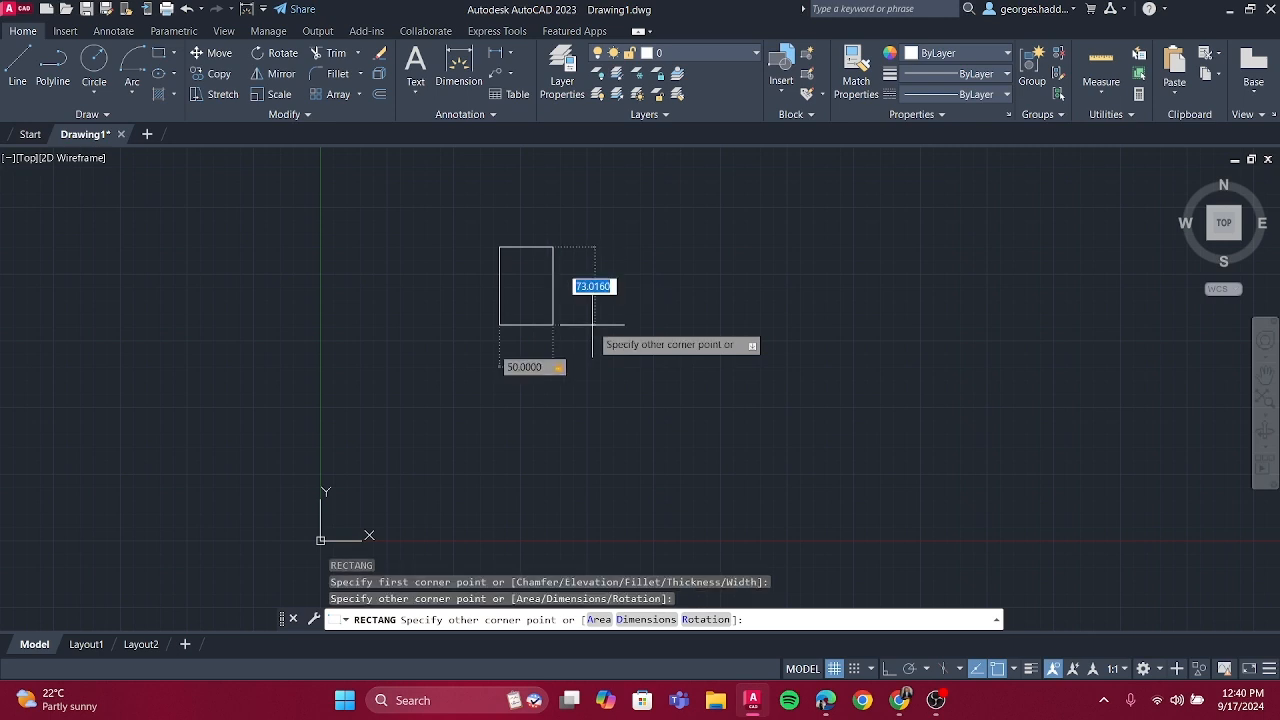
key("Return")
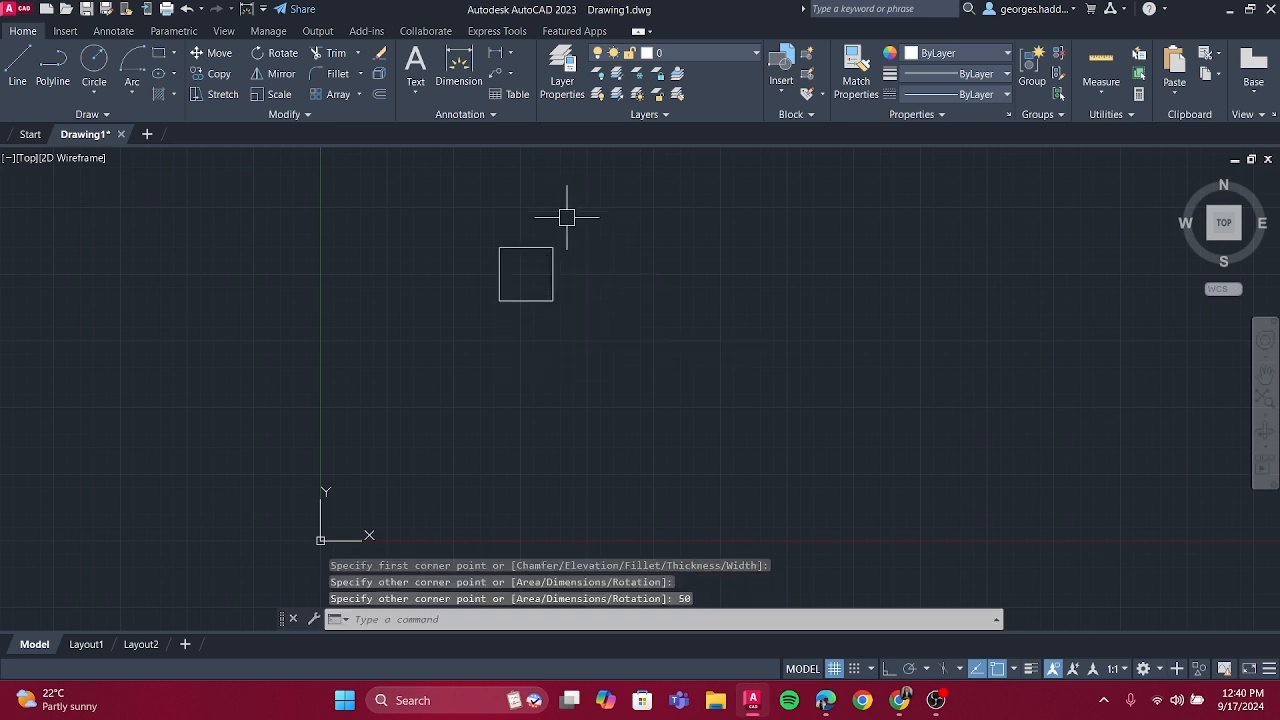
scroll(516, 250, "up", 6)
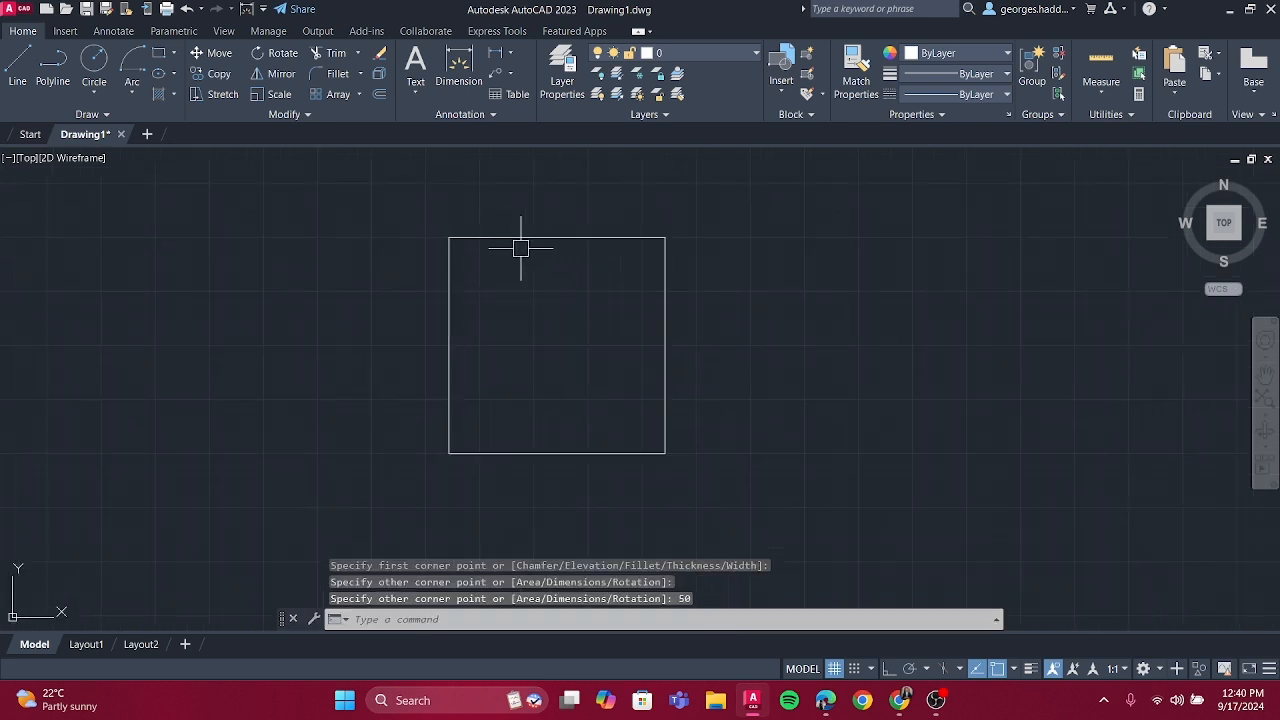
scroll(529, 323, "up", 2)
scroll(529, 323, "down", 2)
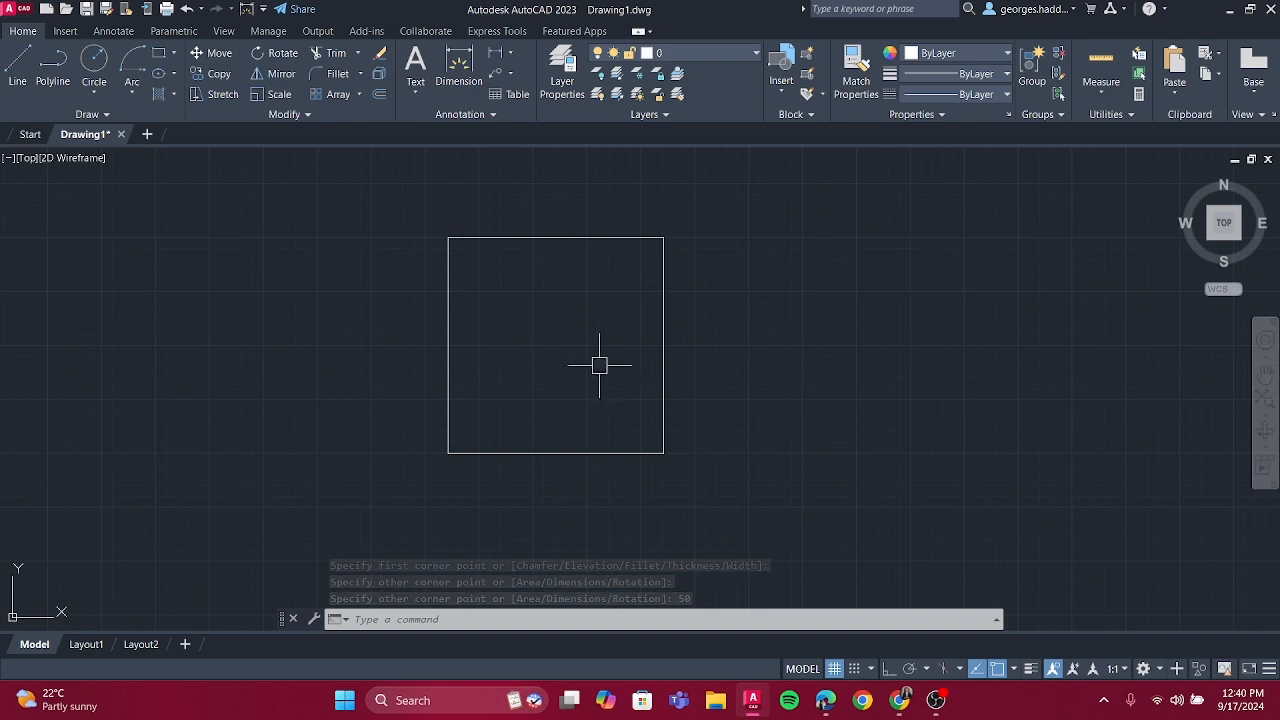
left_click(364, 165)
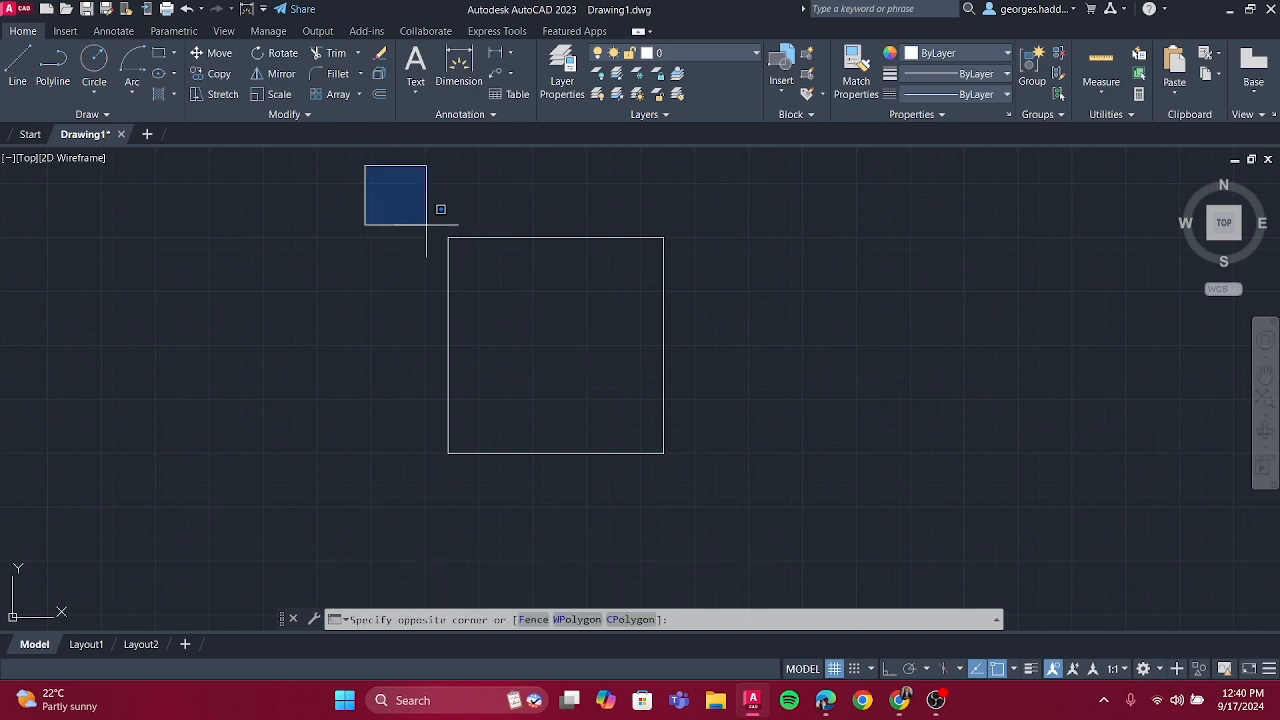
left_click(766, 504)
key("Escape")
left_click(768, 505)
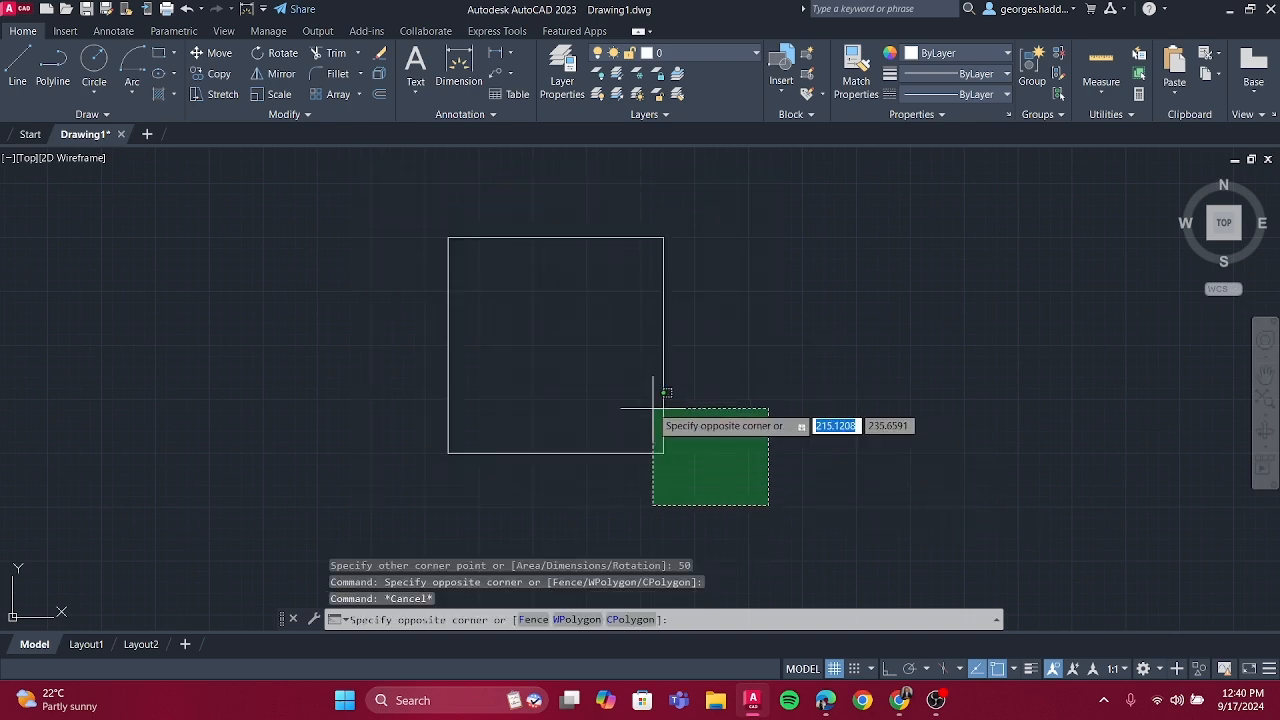
left_click(630, 388)
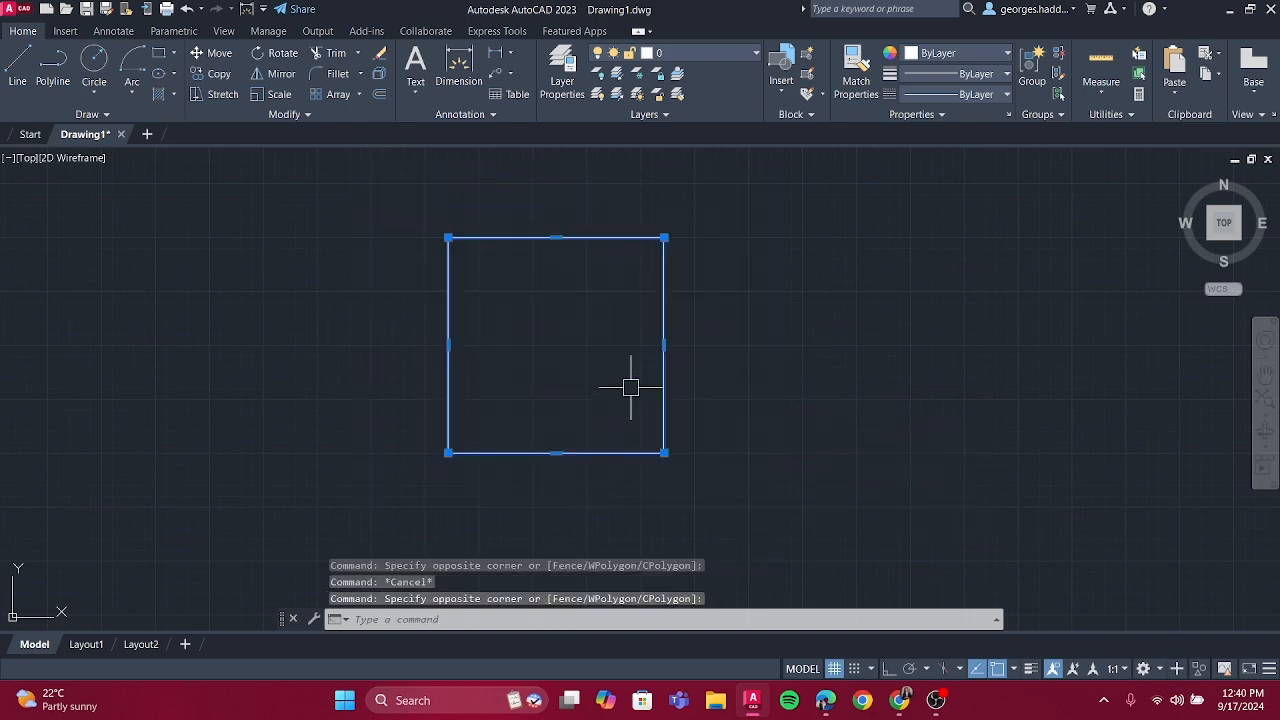
left_click(283, 53)
key("Escape")
Rotate the square 30 degrees counterclockwise about its lower-left corner
left_click(680, 531)
left_click(642, 371)
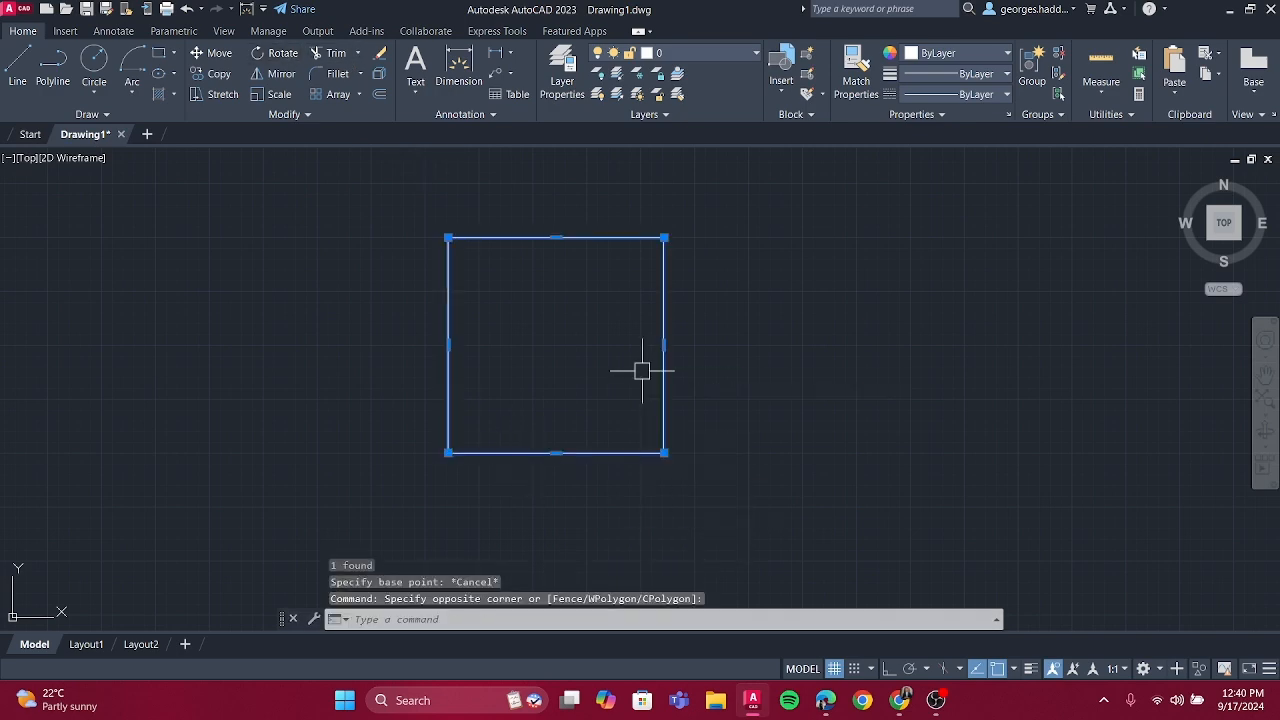
type("ro")
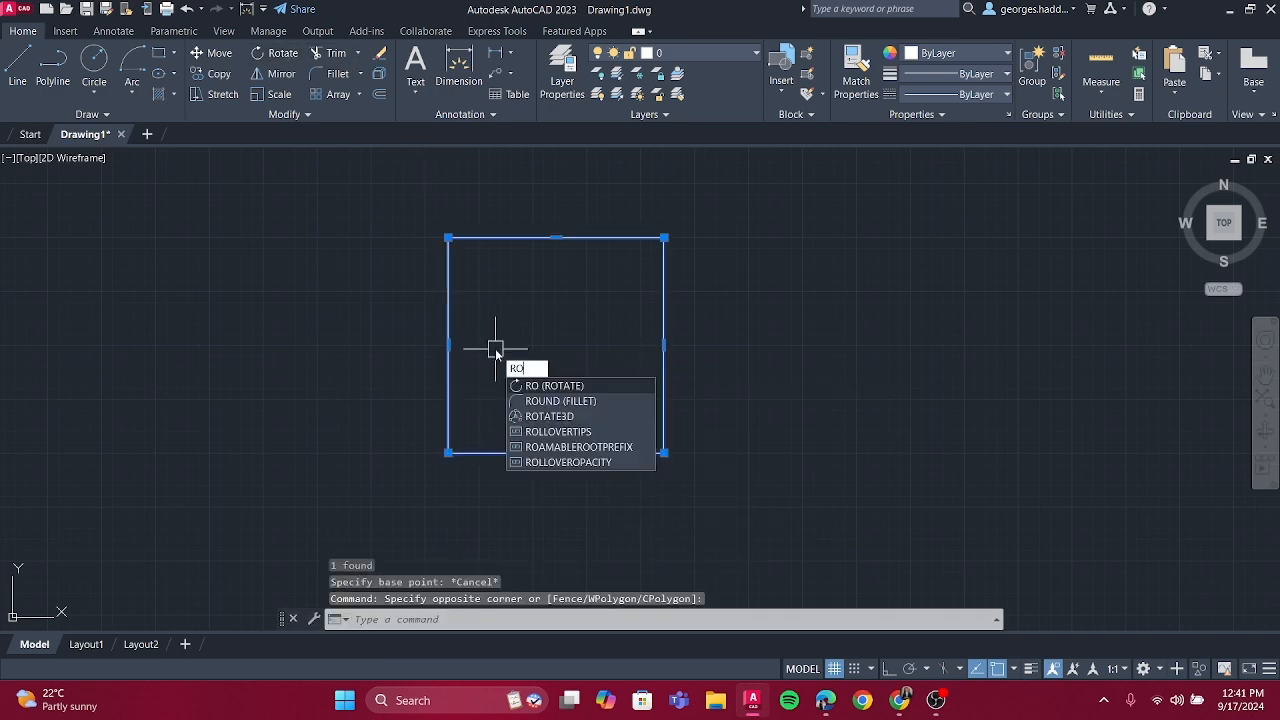
key("Return")
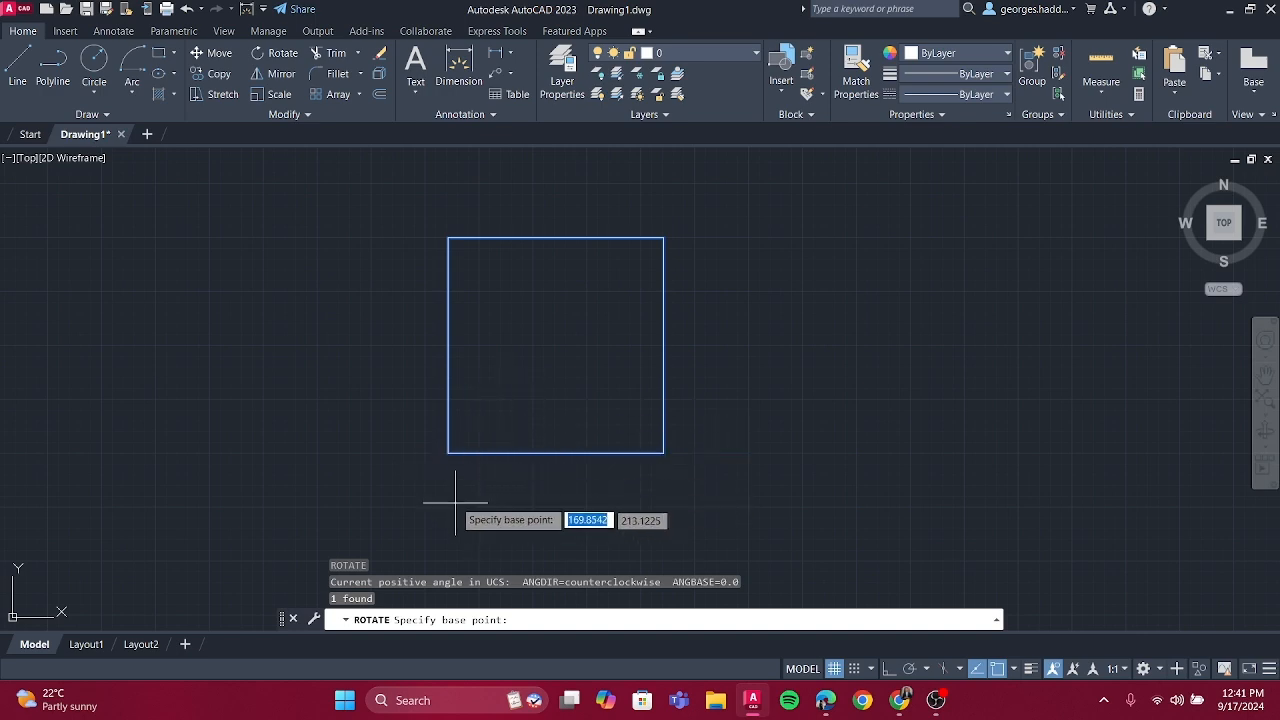
left_click(448, 453)
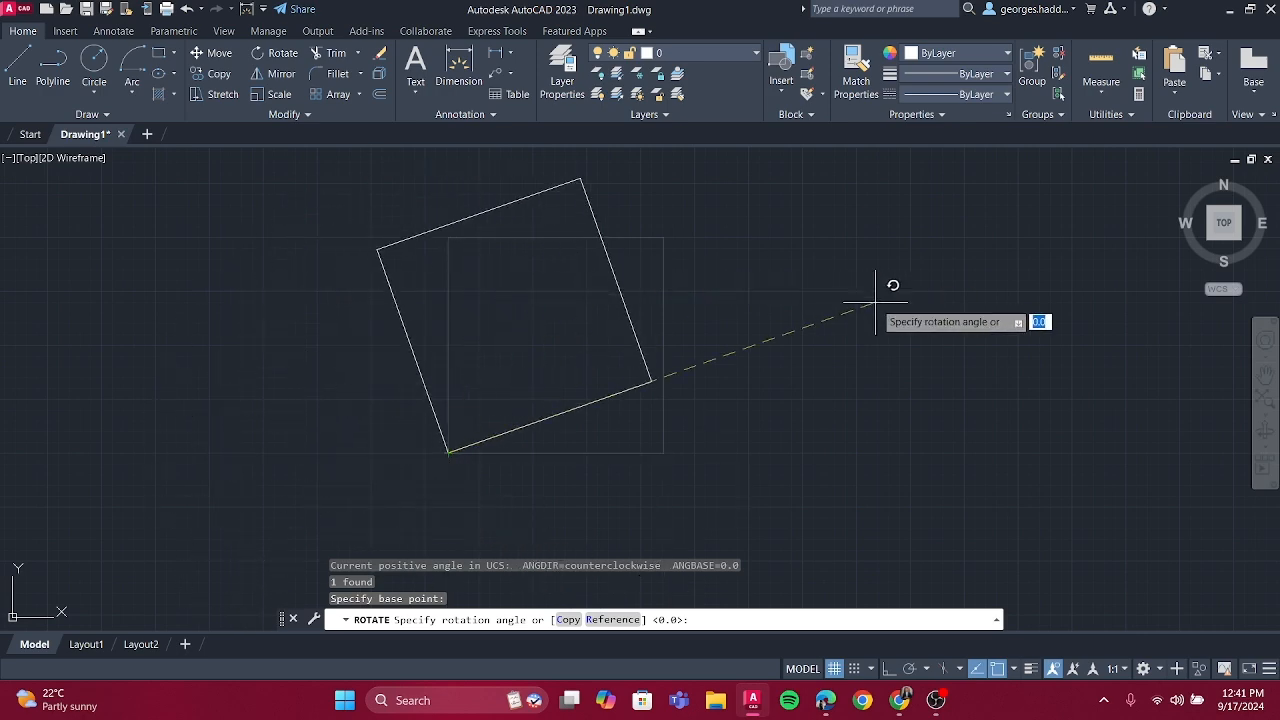
key("Return")
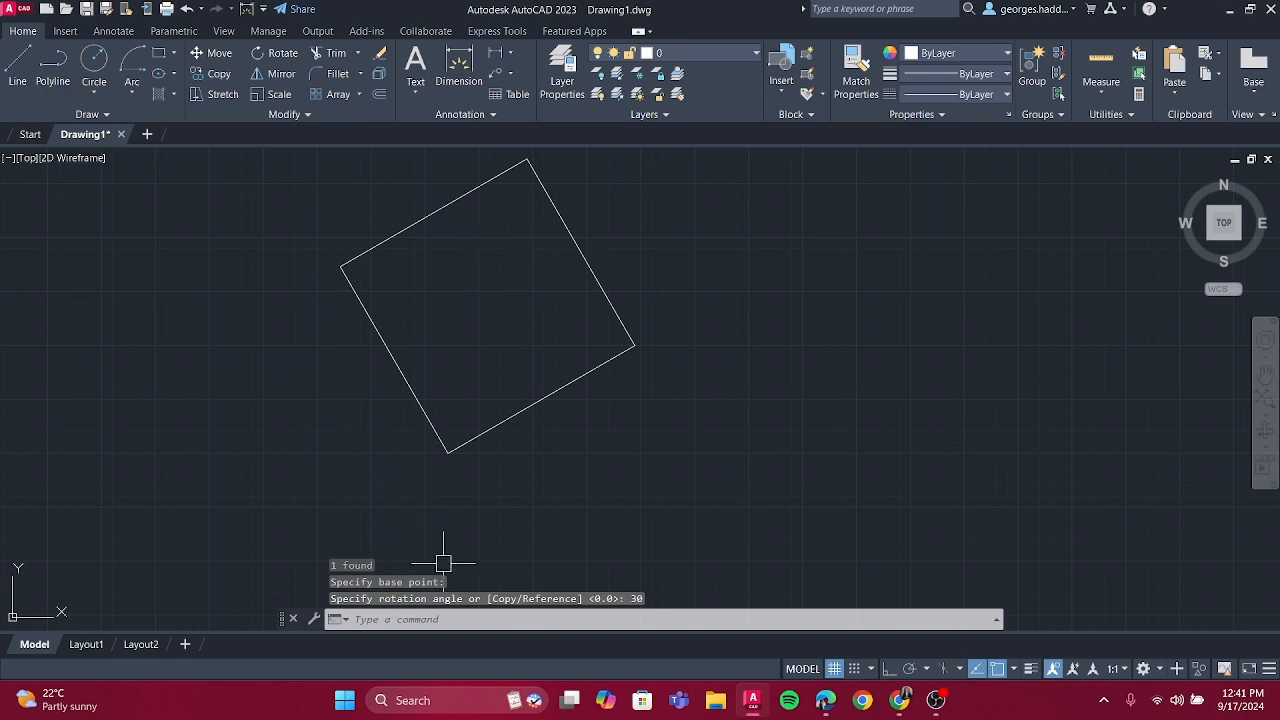
Undo the square's last rotation
scroll(445, 452, "up", 5)
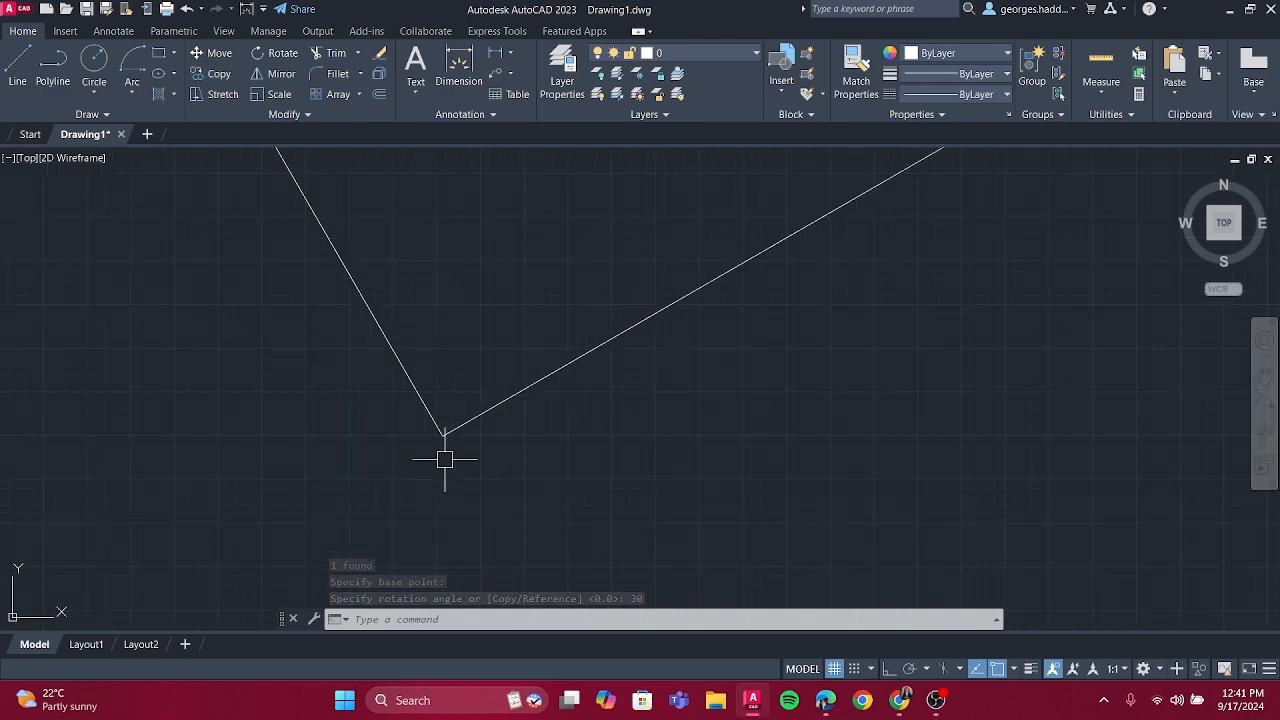
scroll(438, 435, "down", 6)
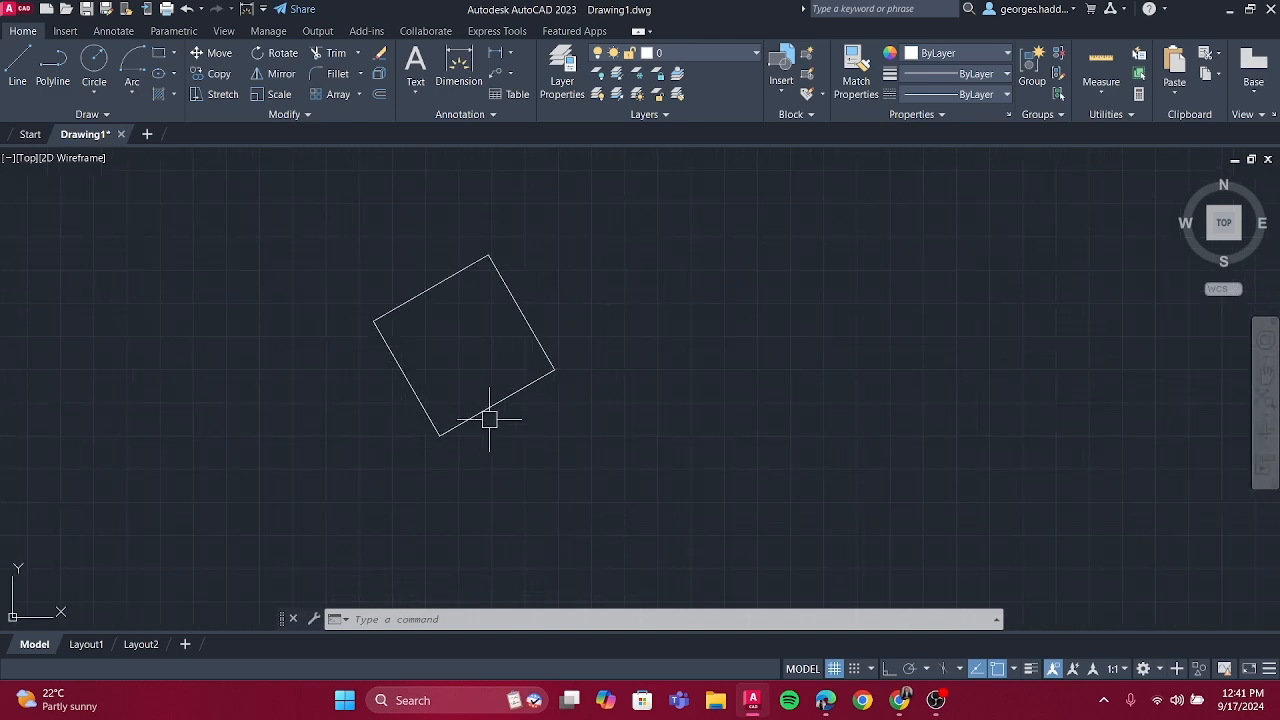
key("ctrl+z")
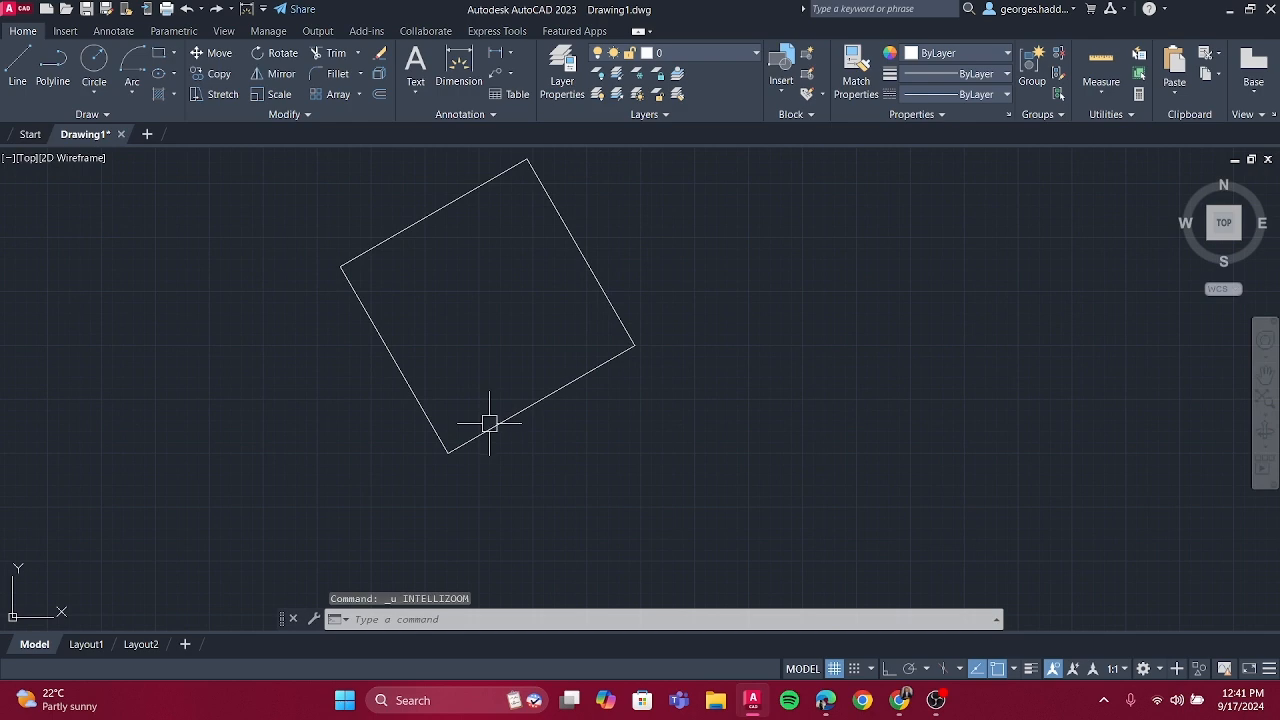
key("ctrl+z")
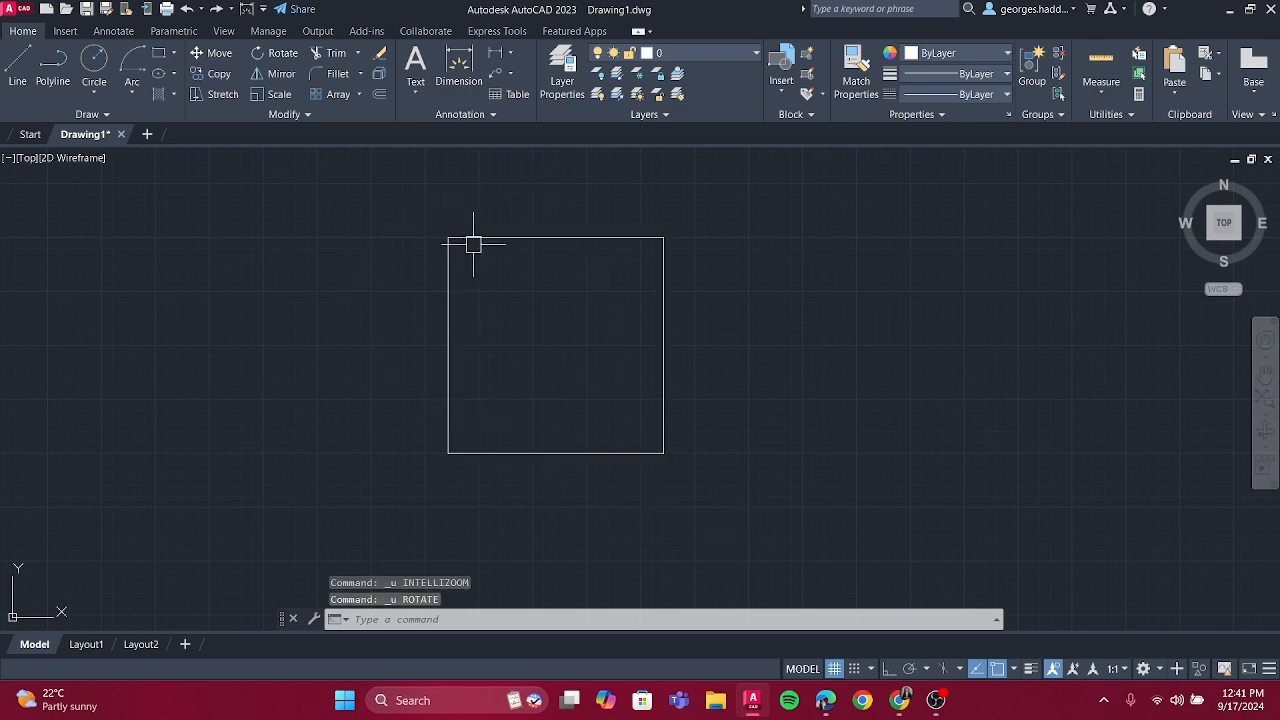
Rotate a copy of the square 45 degrees about its lower-left corner using the Copy option, keeping the source square
left_click(737, 486)
left_click(394, 205)
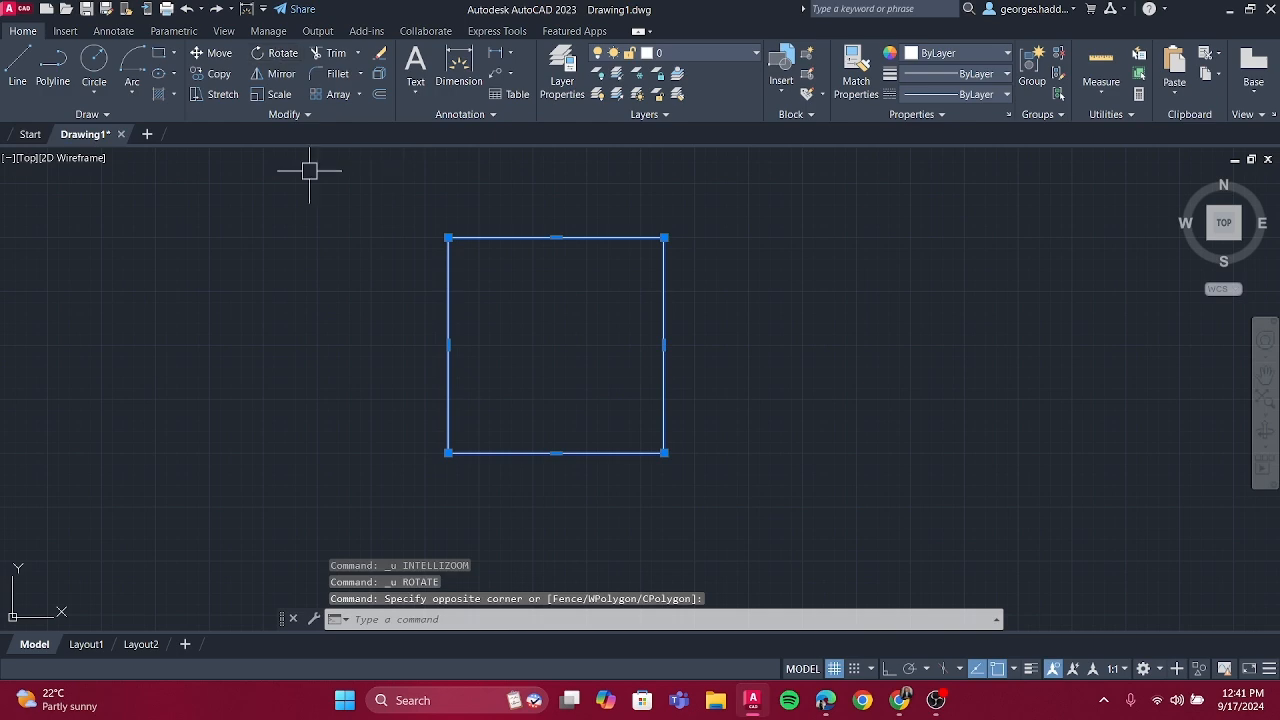
type("ro")
key("Return")
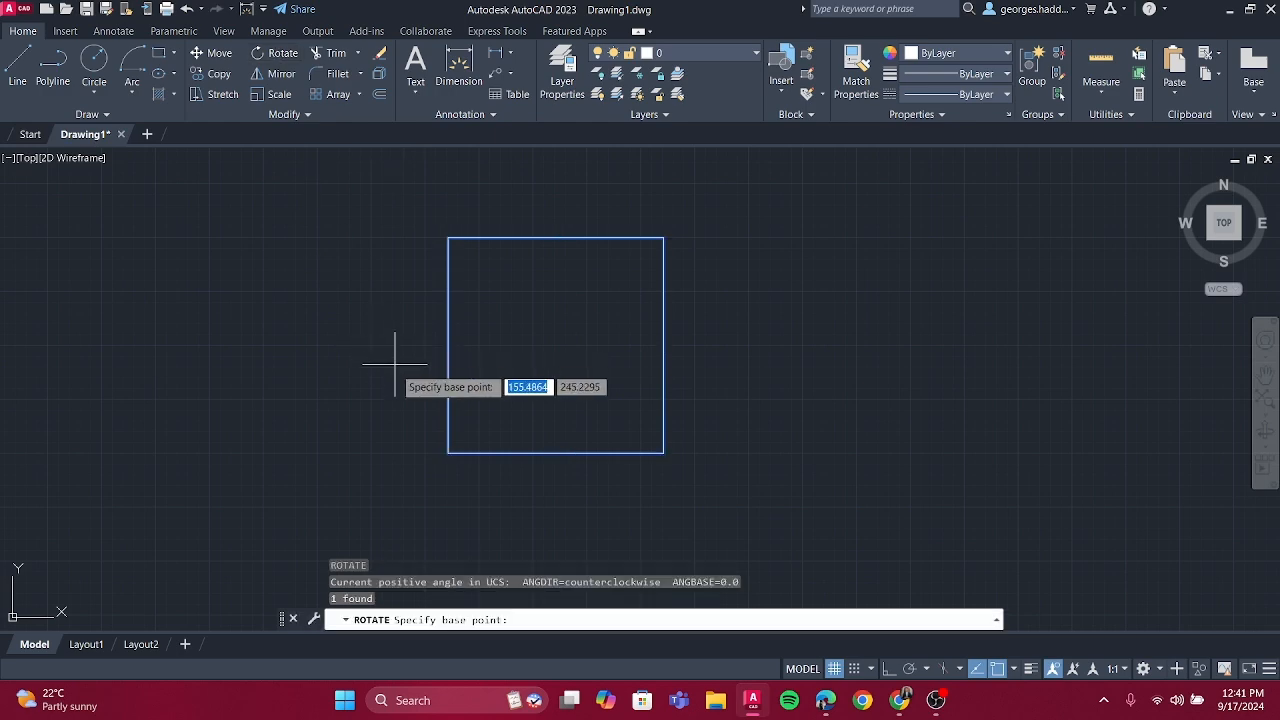
left_click(451, 452)
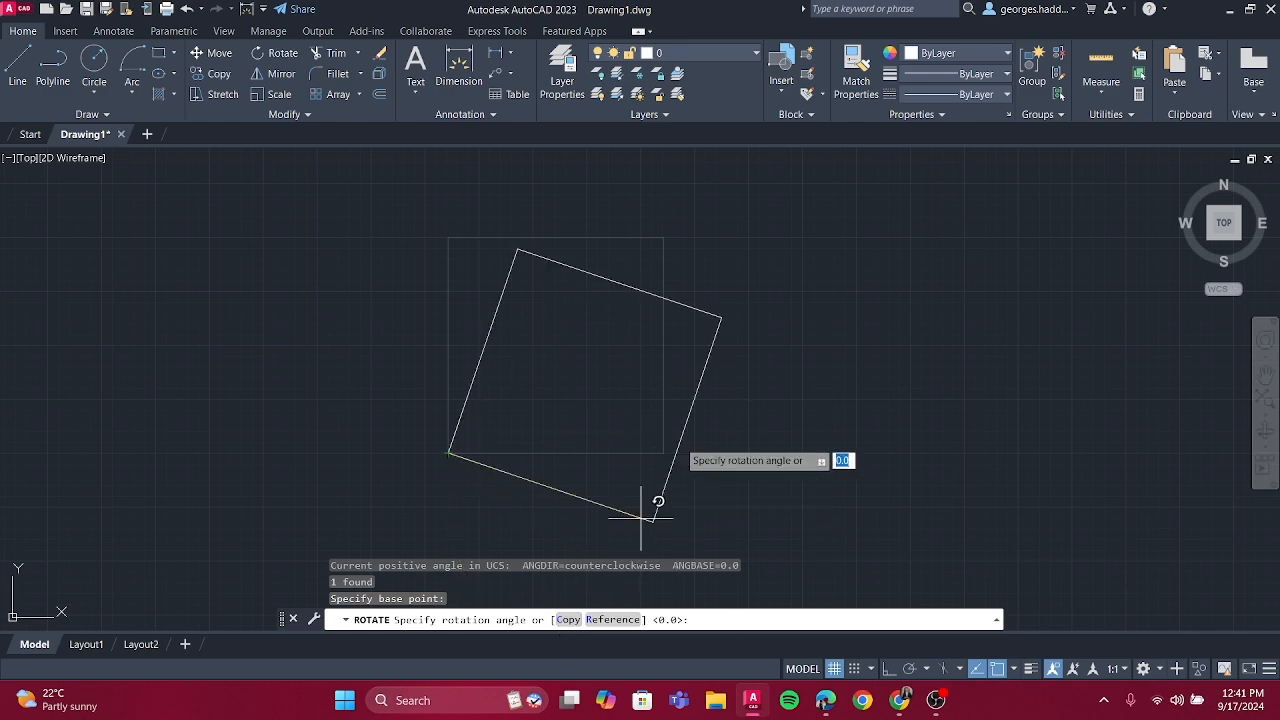
key("Return")
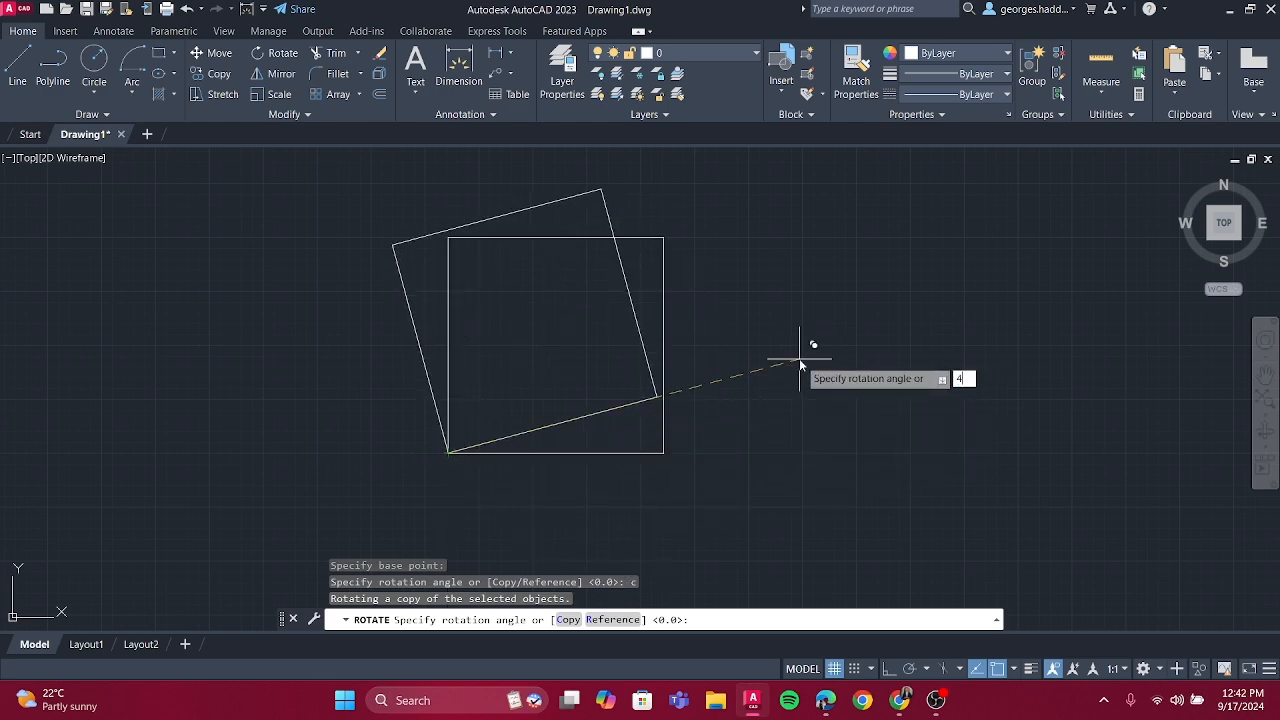
key("Return")
scroll(554, 357, "down", 2)
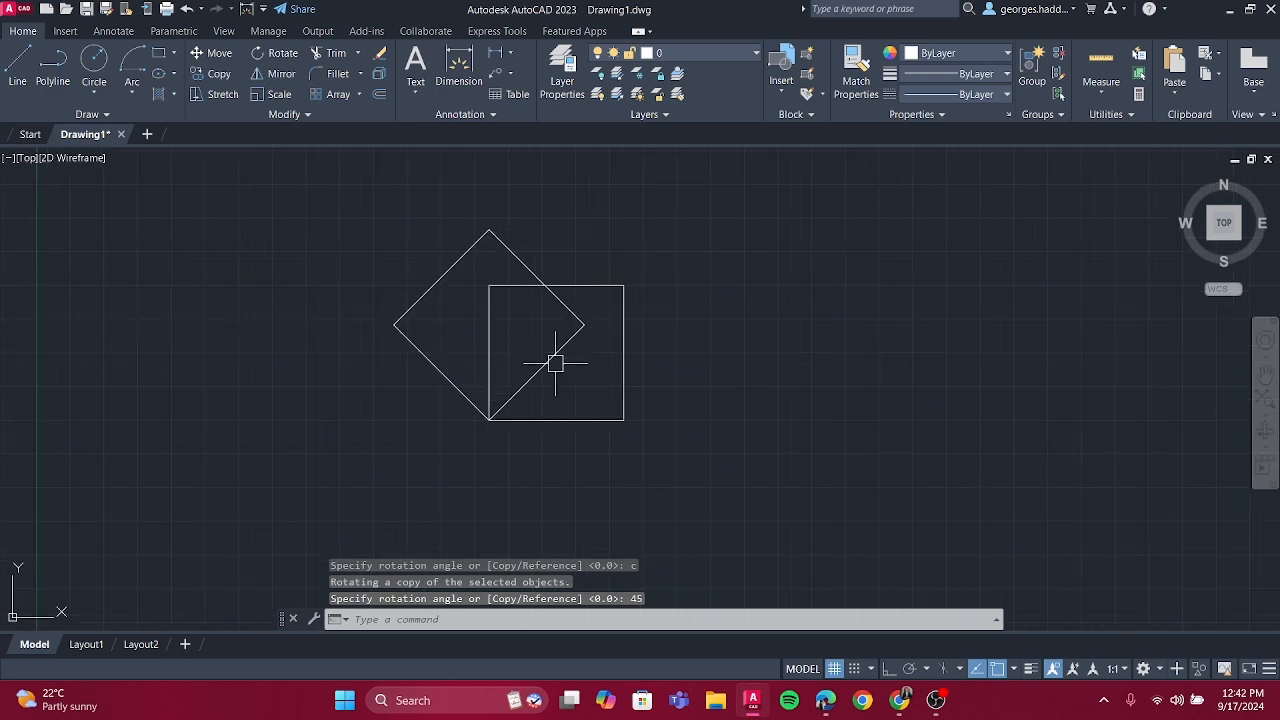
mouse_move(554, 357)
middle_mouse_down()
mouse_move(614, 412)
mouse_move(577, 346)
middle_mouse_up()
scroll(614, 412, "up", 4)
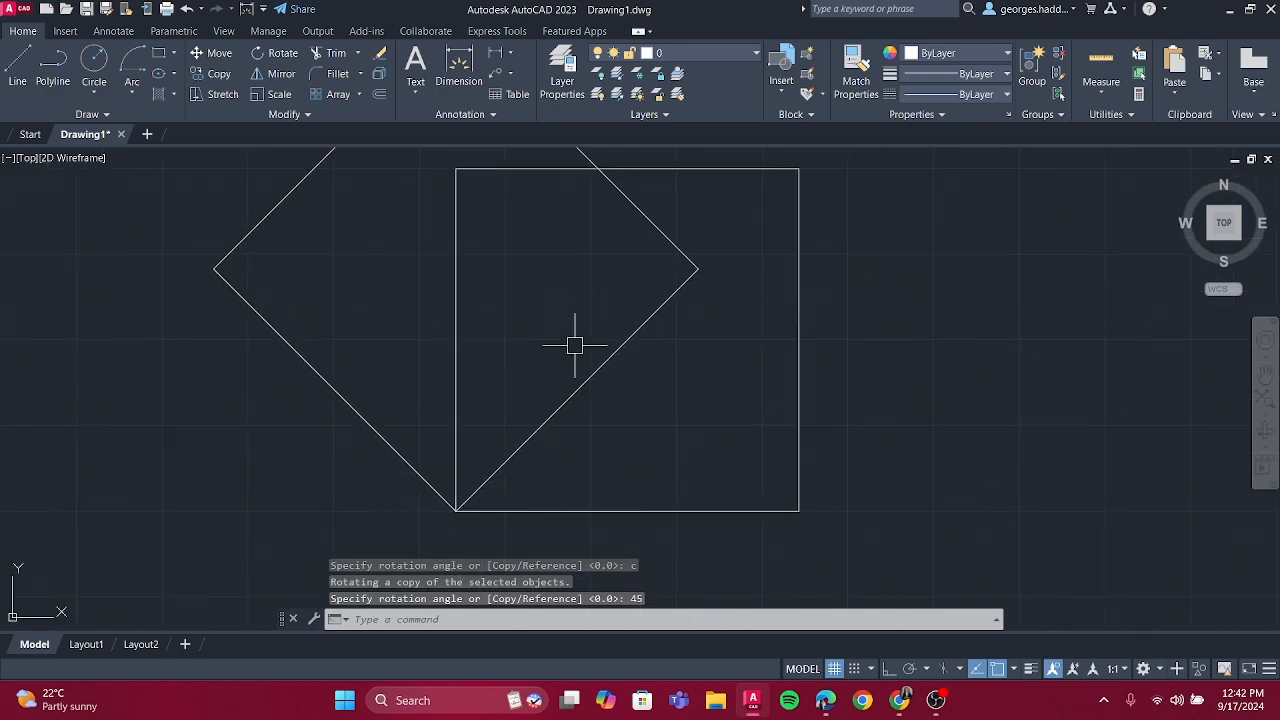
scroll(582, 417, "down", 2)
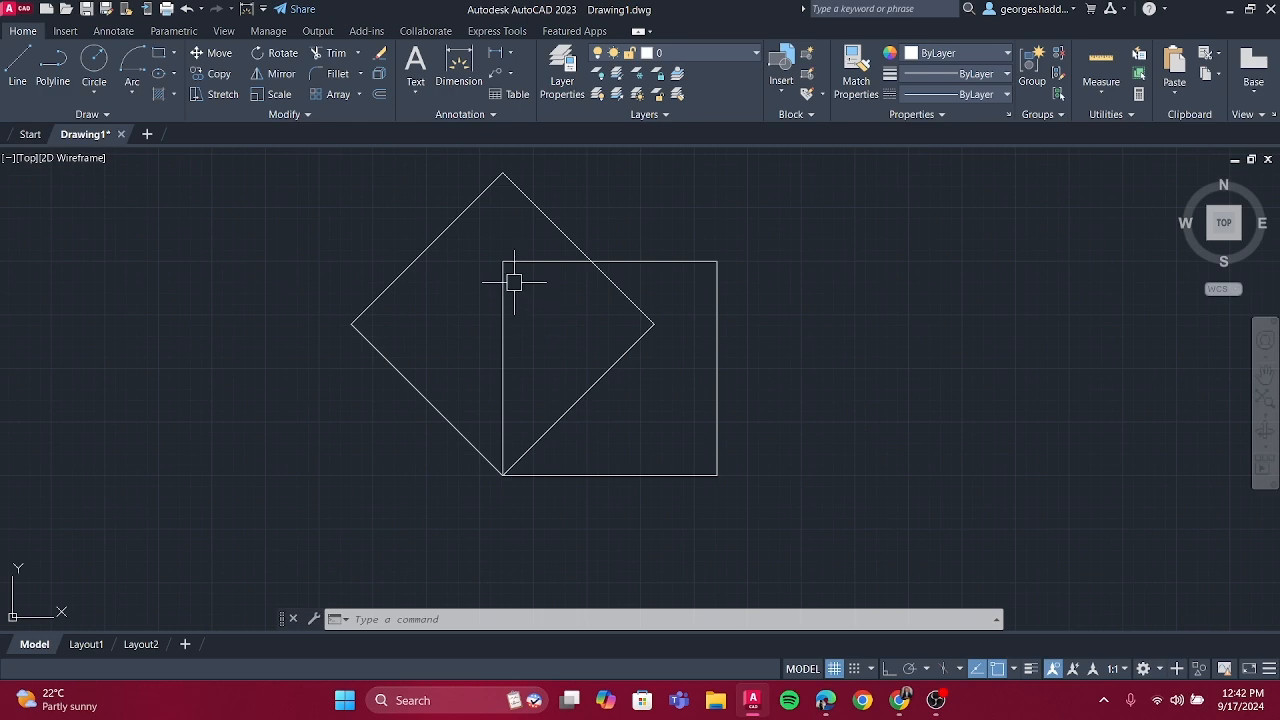
scroll(491, 254, "up", 2)
scroll(491, 254, "down", 2)
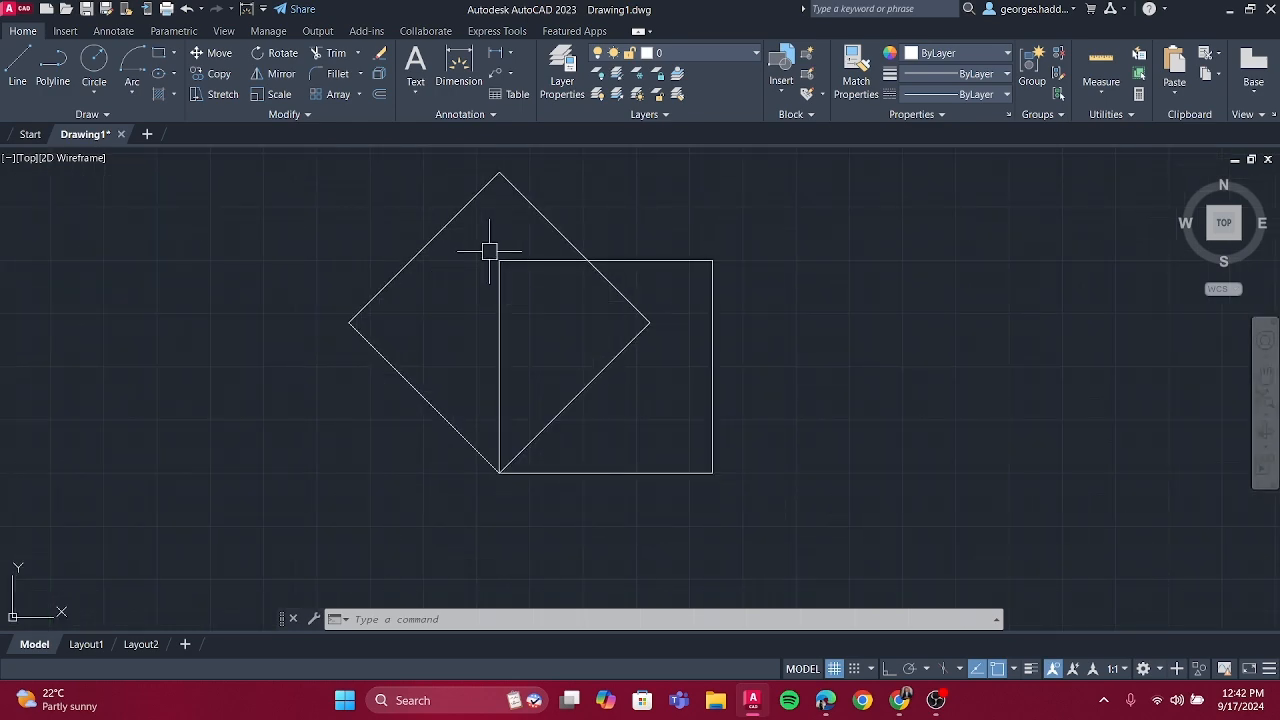
Draw a circle with a radius of 30 in an empty area of the drawing, away from the squares
scroll(497, 240, "down", 6)
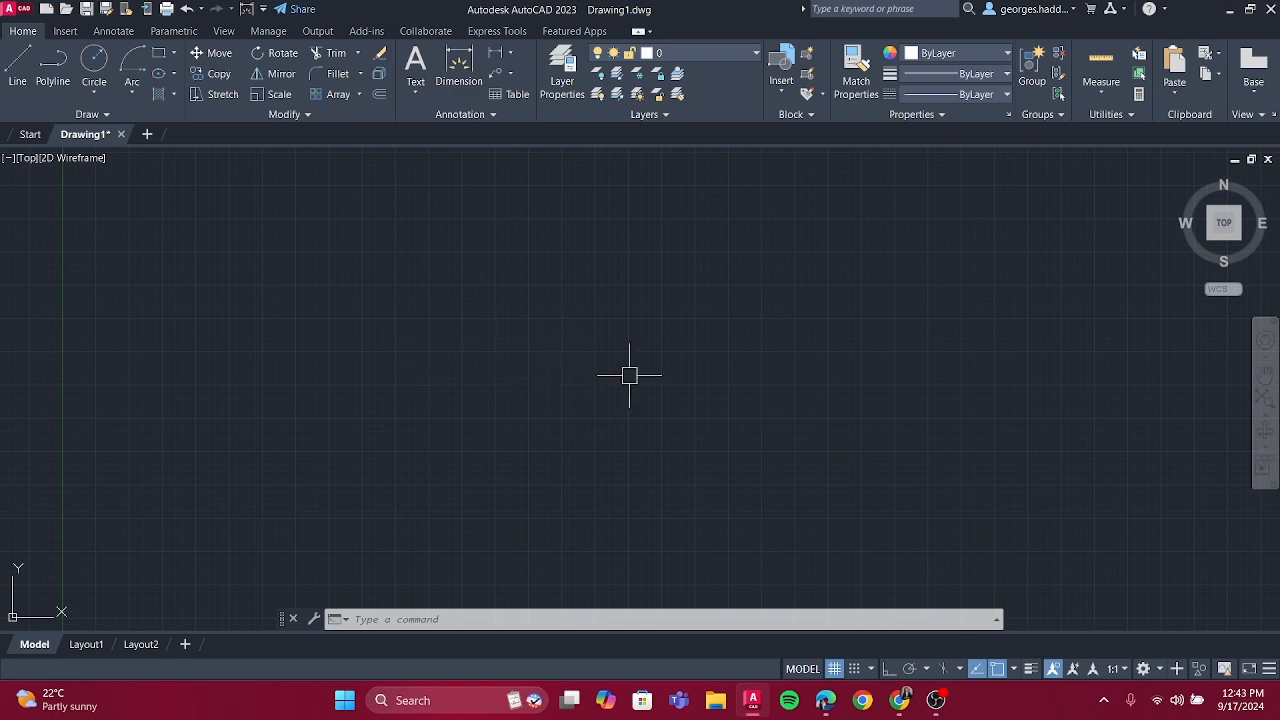
scroll(568, 345, "down", 2)
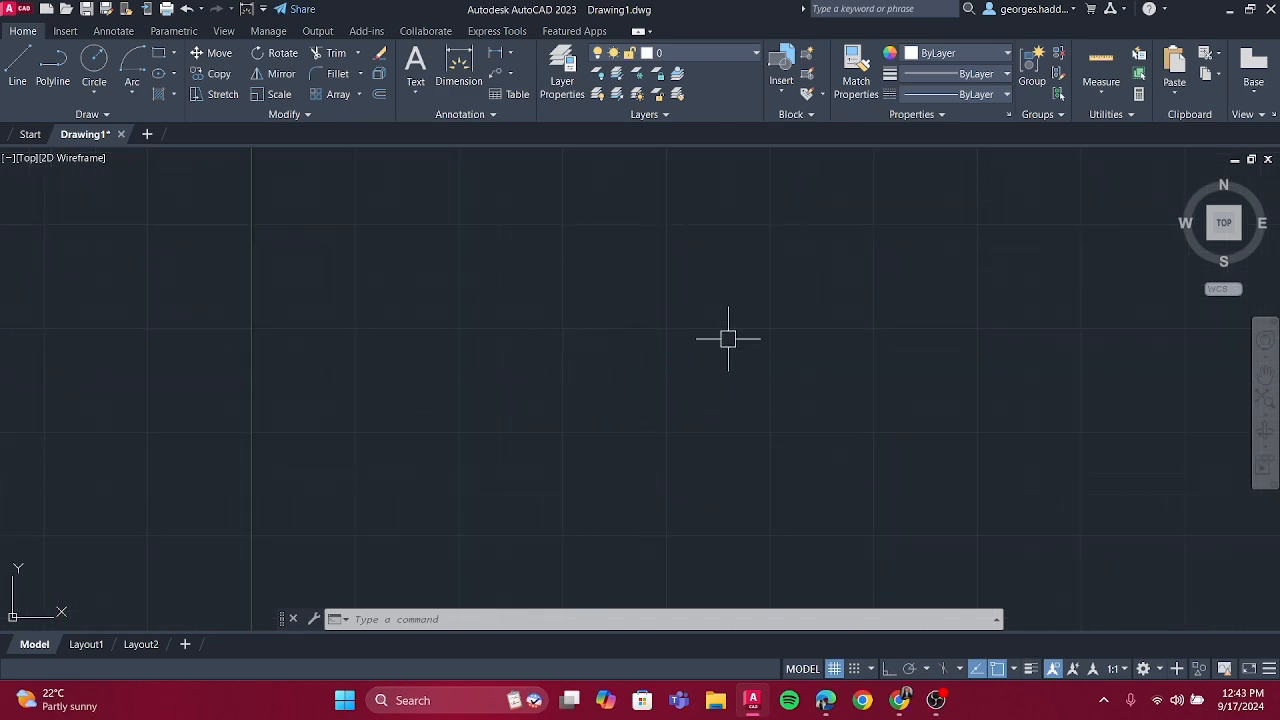
middle_click_drag(674, 351, 560, 350)
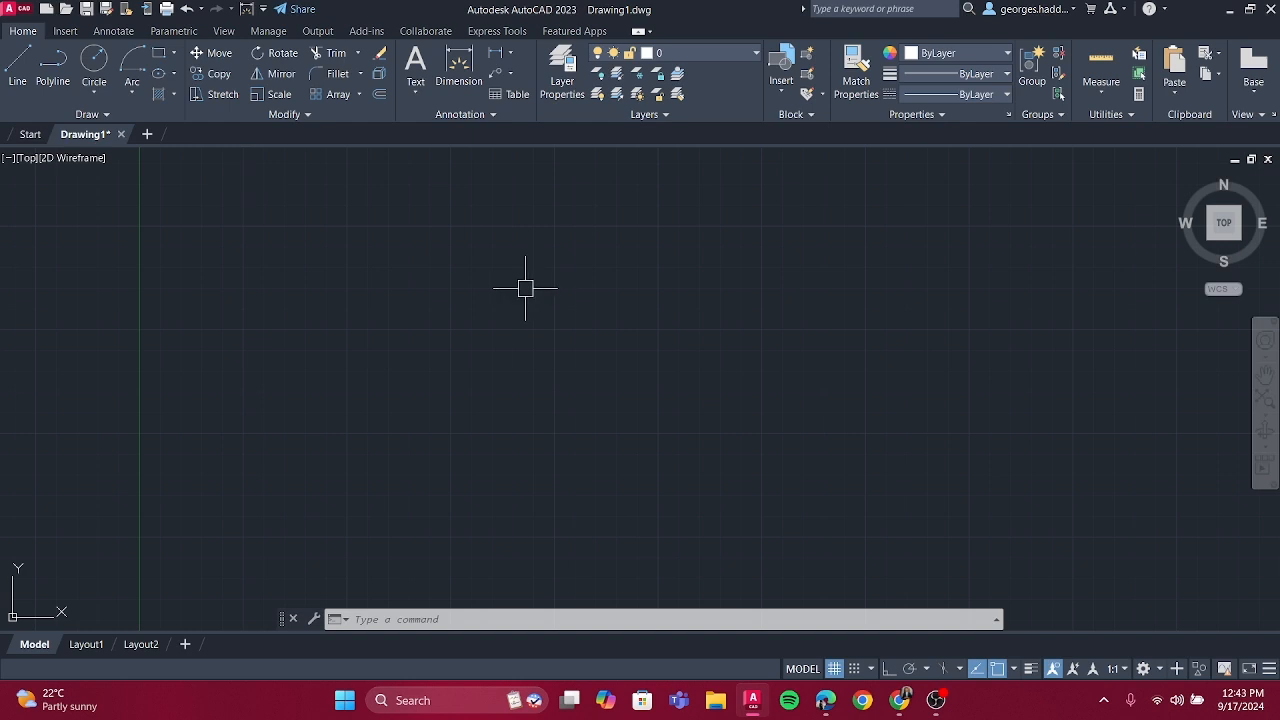
key("Return")
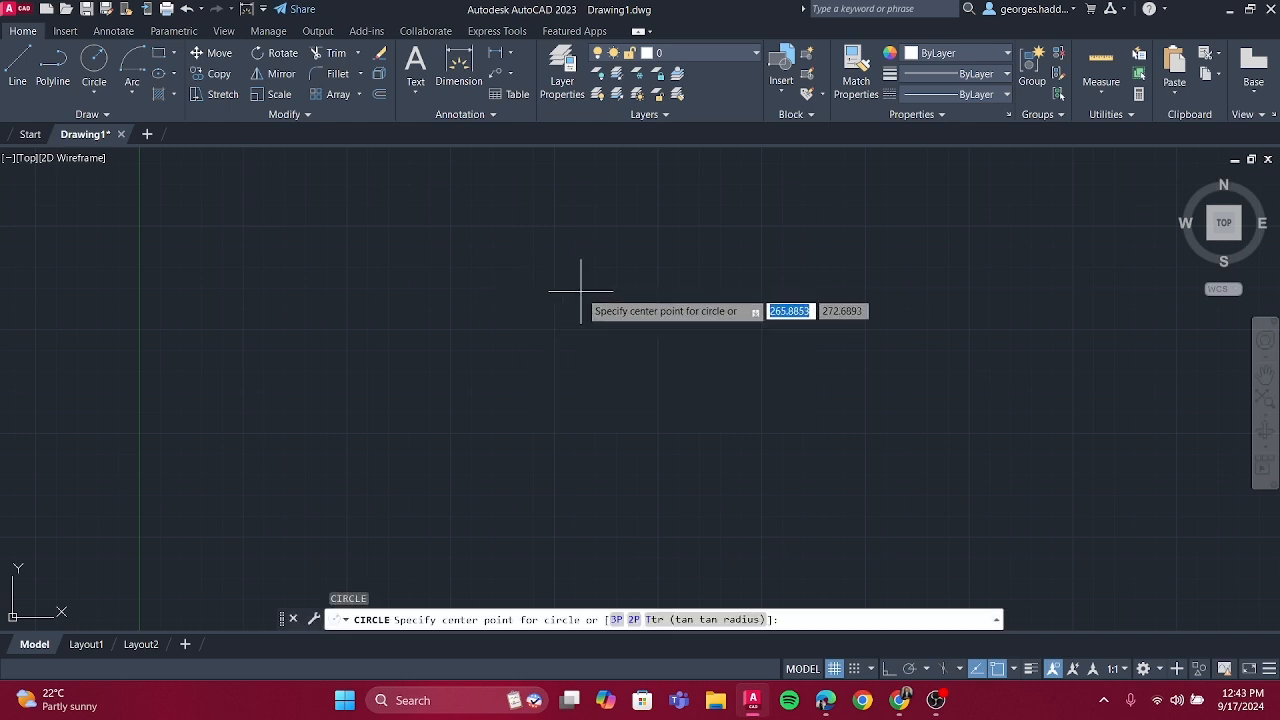
left_click(578, 283)
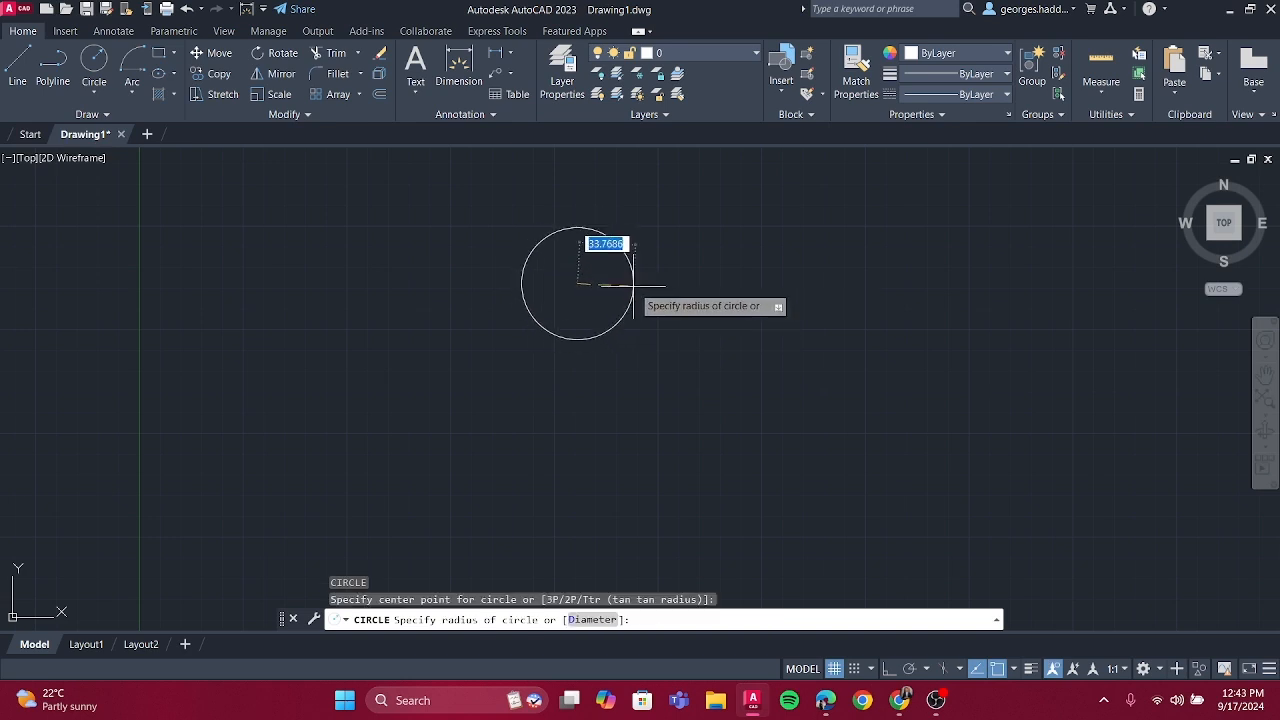
key("Return")
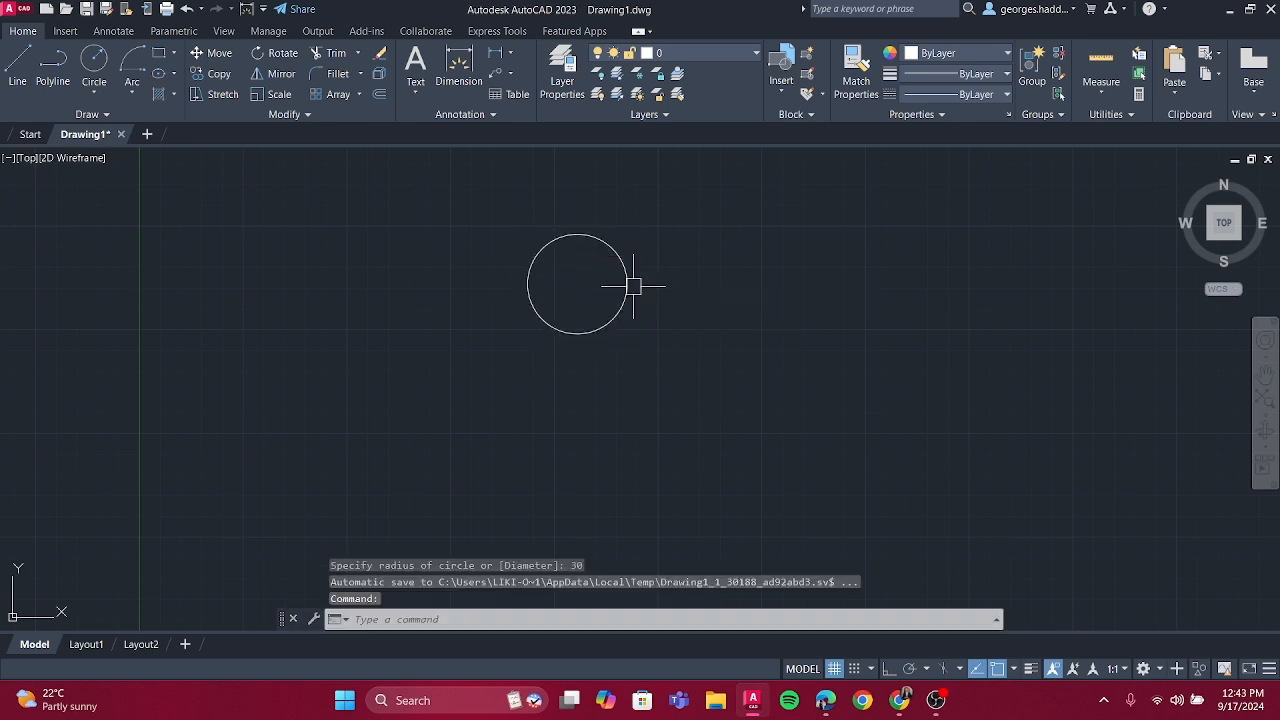
Scale the circle by a factor of 0.5 about its center point
scroll(627, 228, "up", 2)
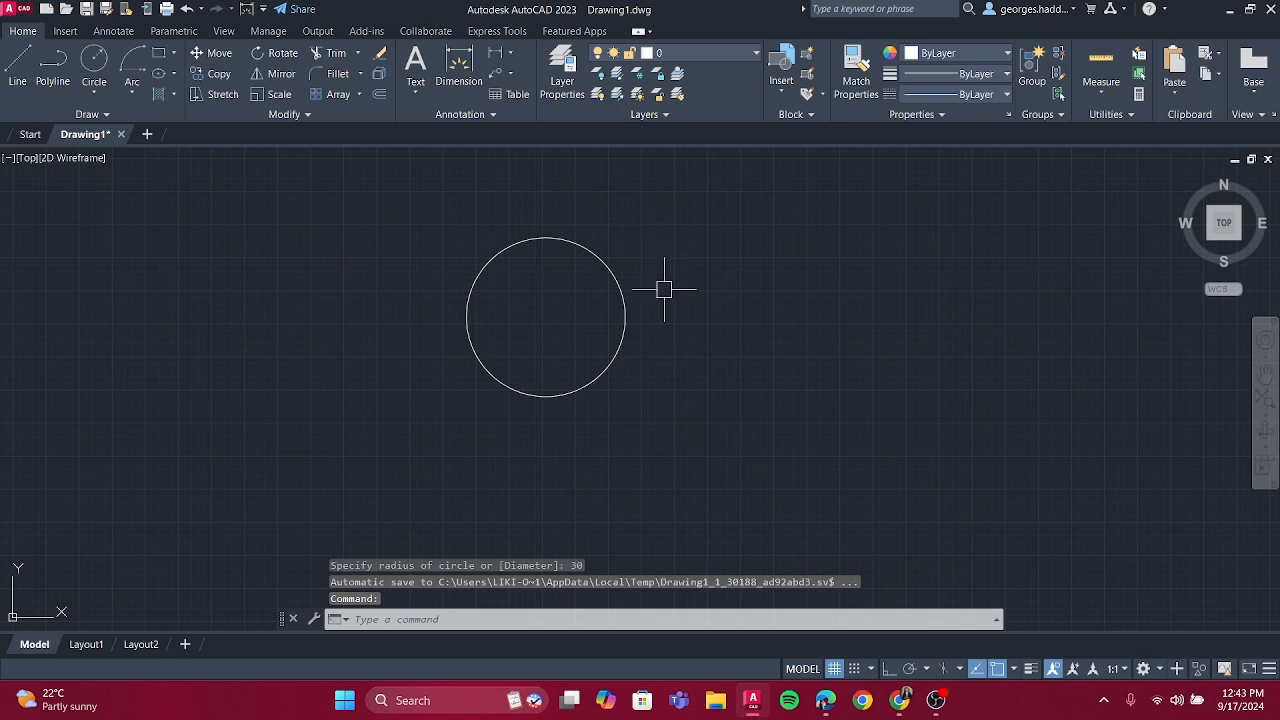
left_click(700, 414)
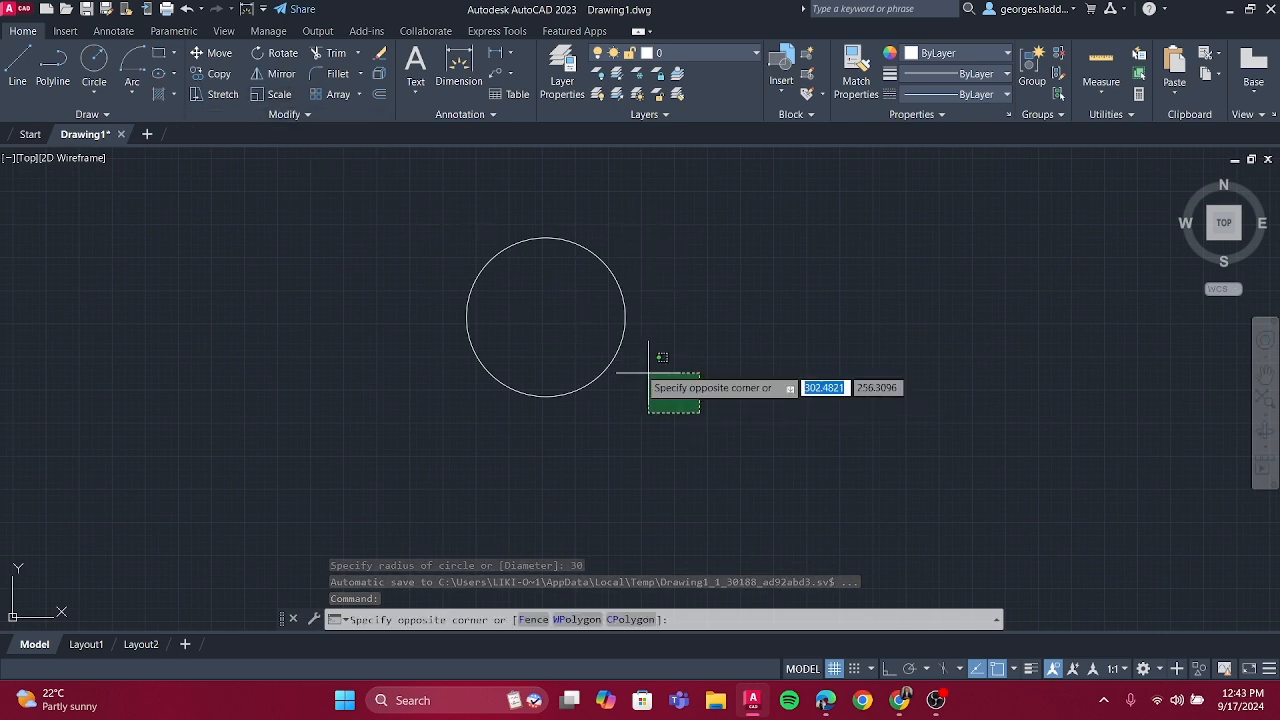
left_click(581, 337)
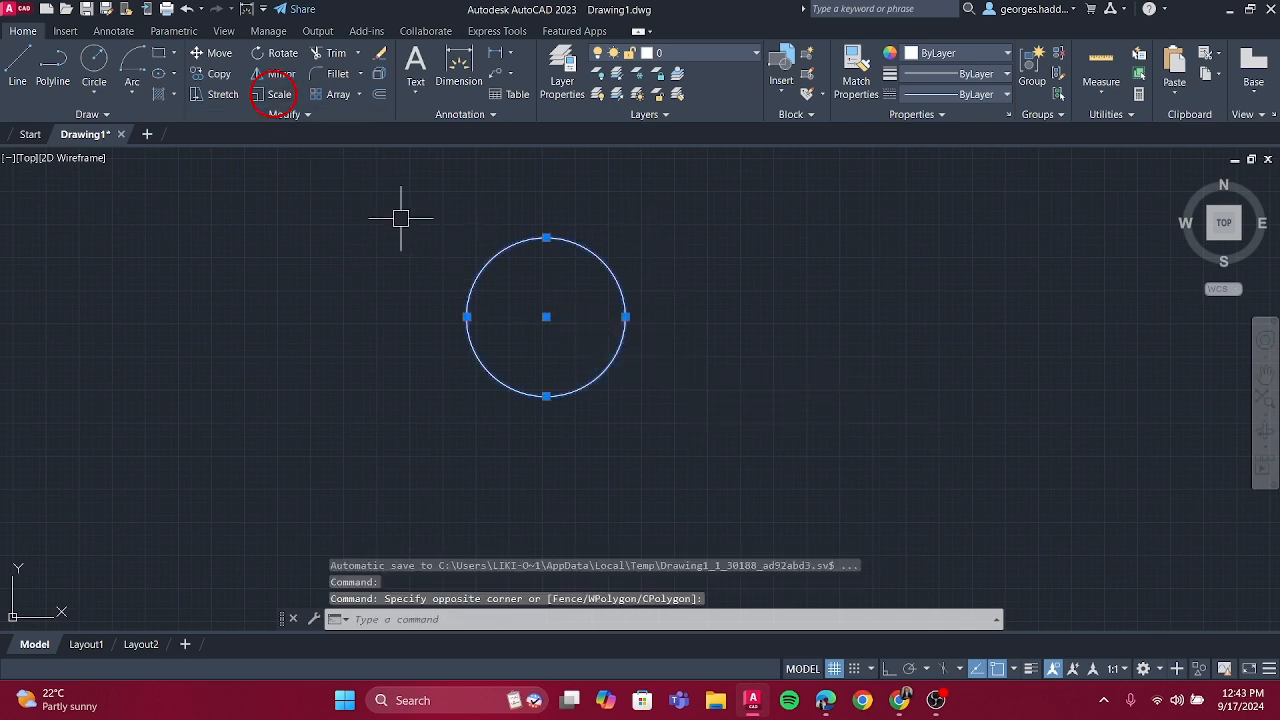
left_click(277, 94)
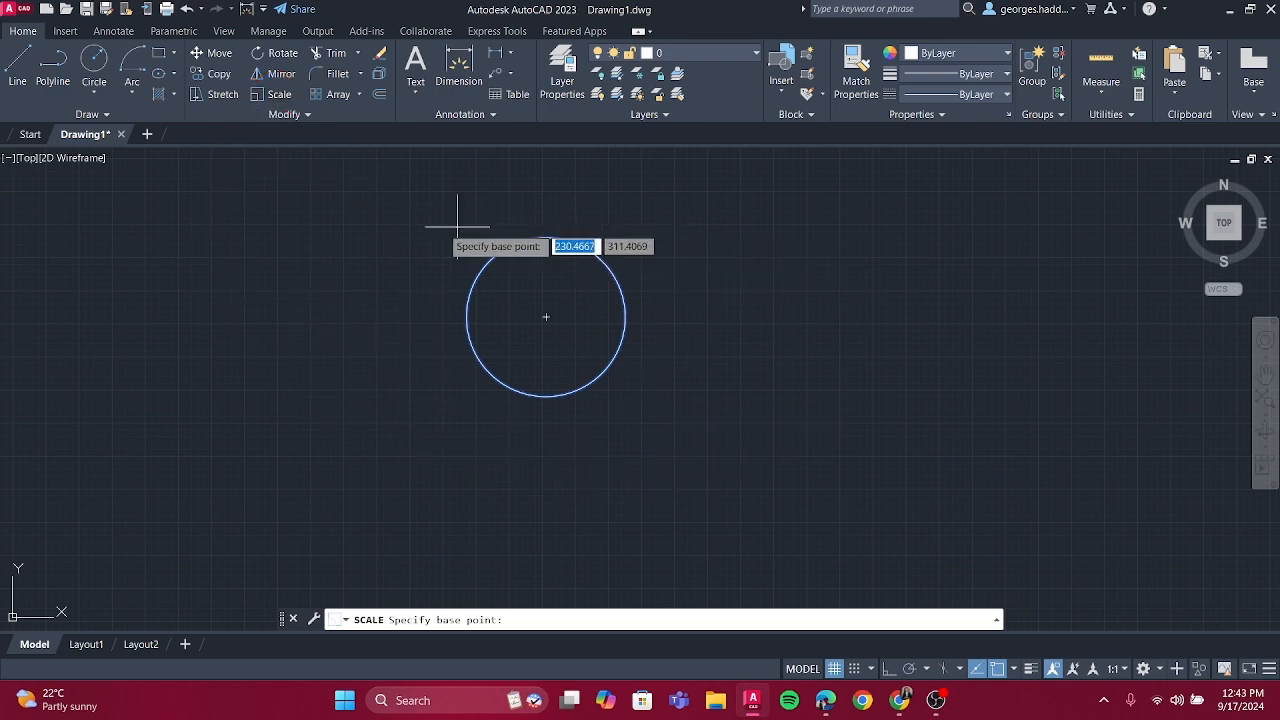
left_click(546, 317)
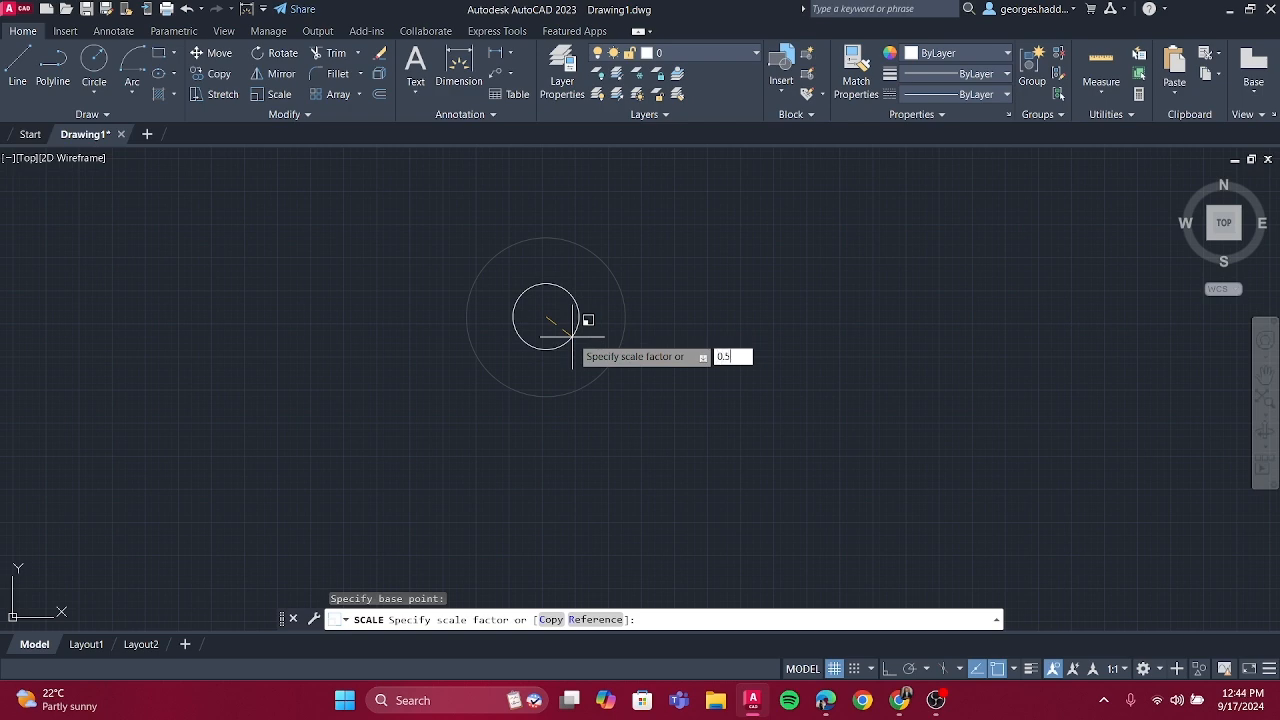
key("Return")
Check the scaled circle's radius with a radius dimension preview, leaving the dimension unplaced
scroll(572, 337, "up", 2)
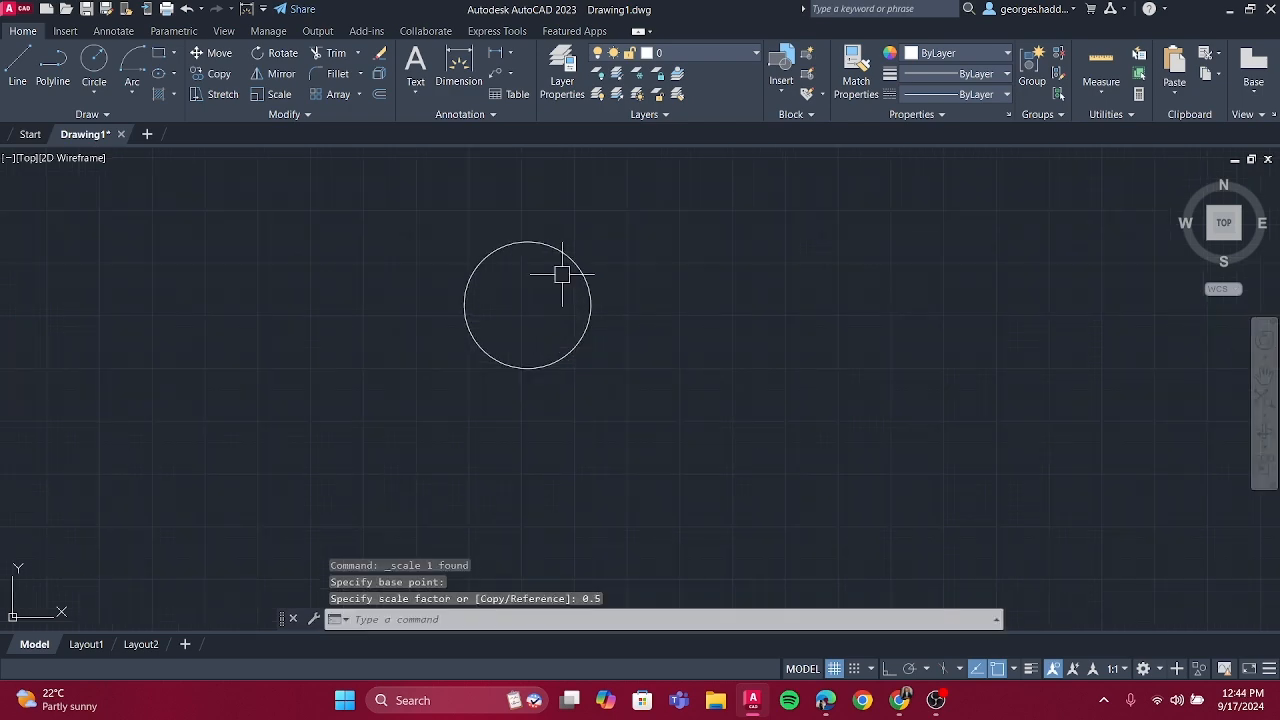
scroll(525, 258, "up", 2)
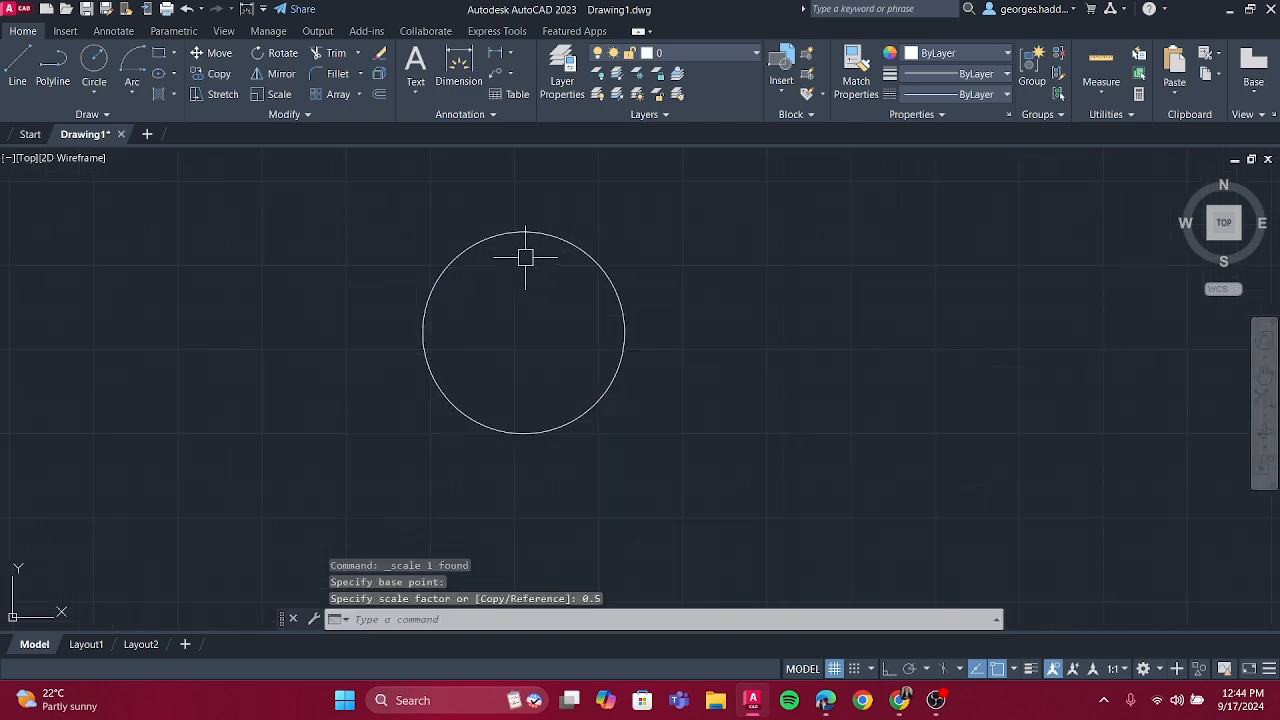
left_click(513, 55)
left_click(538, 218)
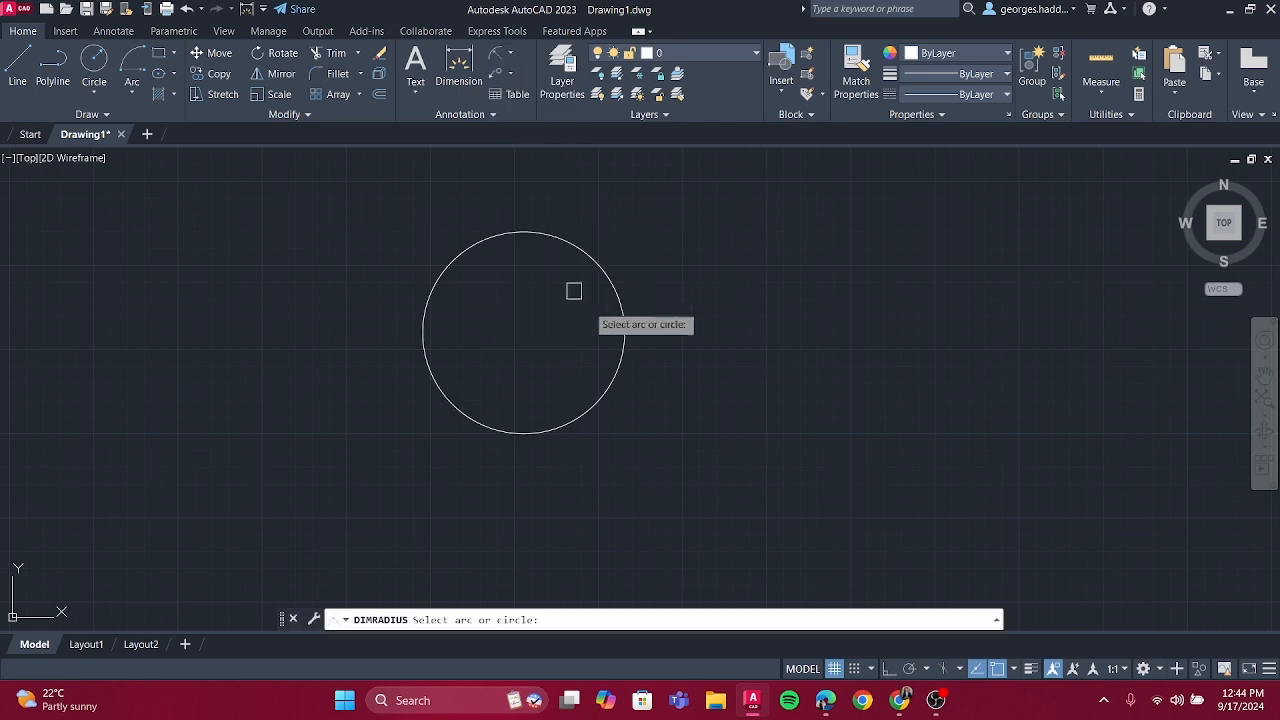
left_click(621, 305)
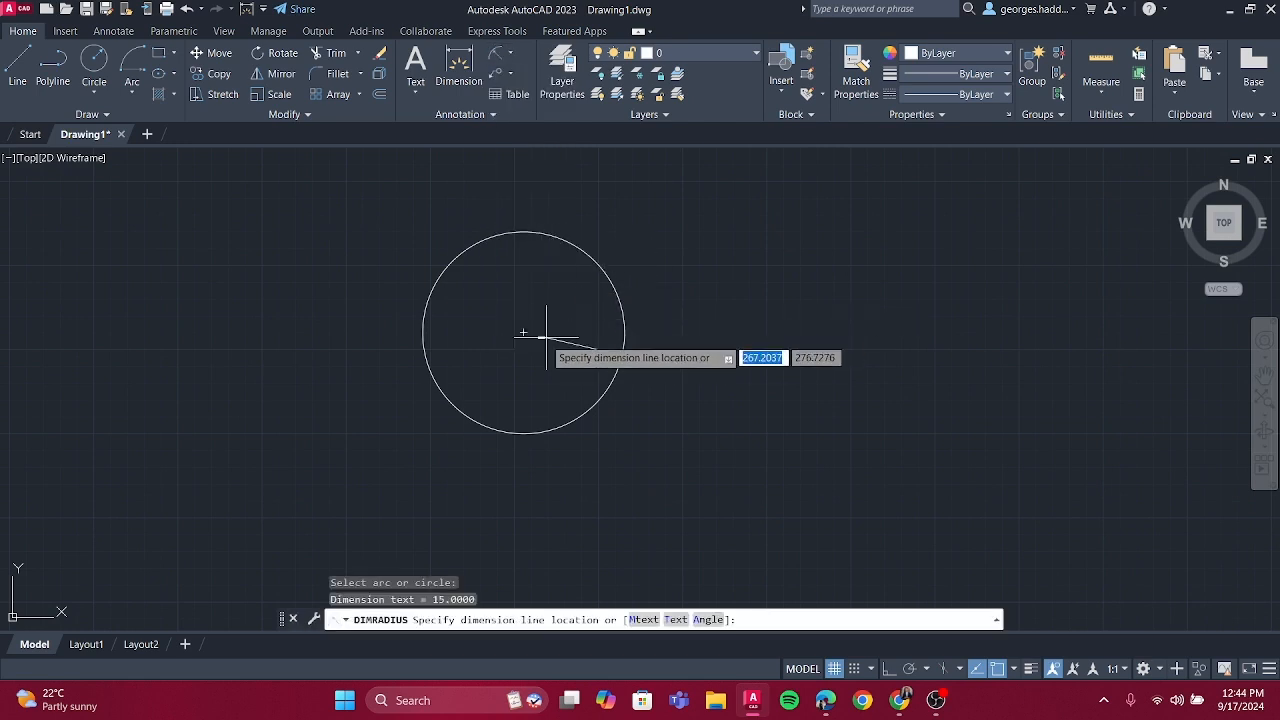
scroll(530, 345, "up", 5)
scroll(511, 335, "up", 4)
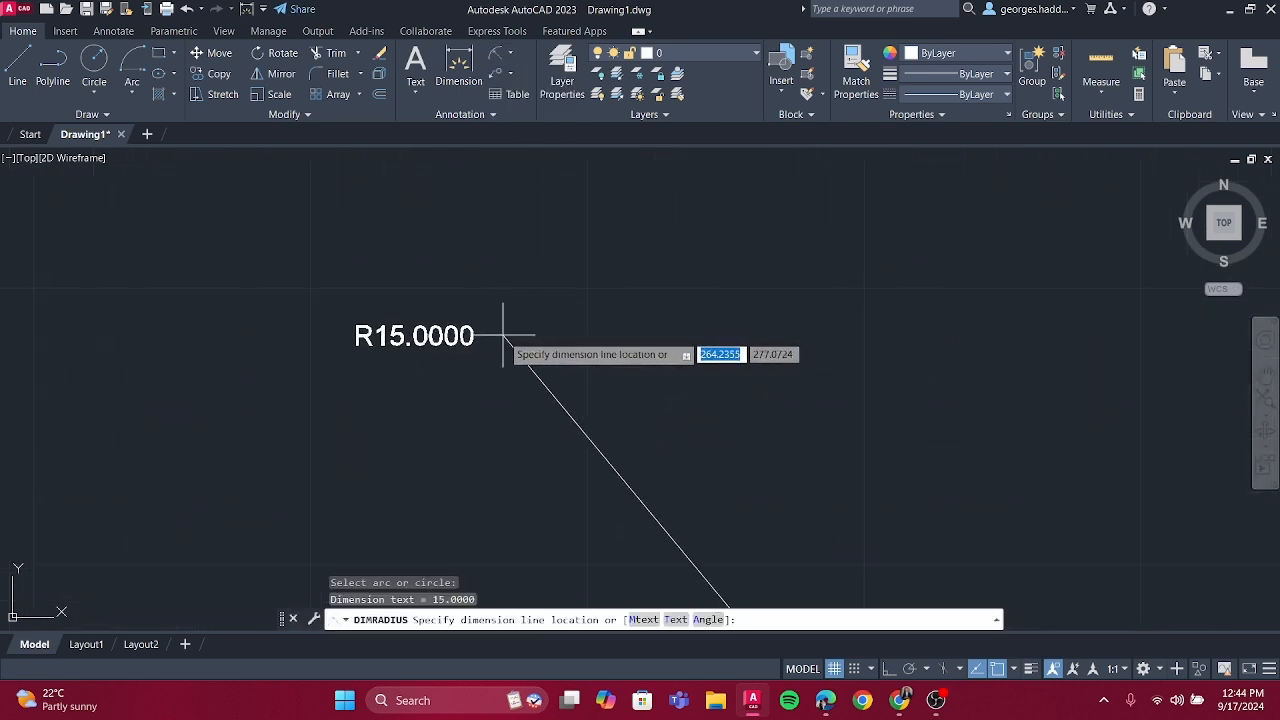
scroll(514, 309, "up", 2)
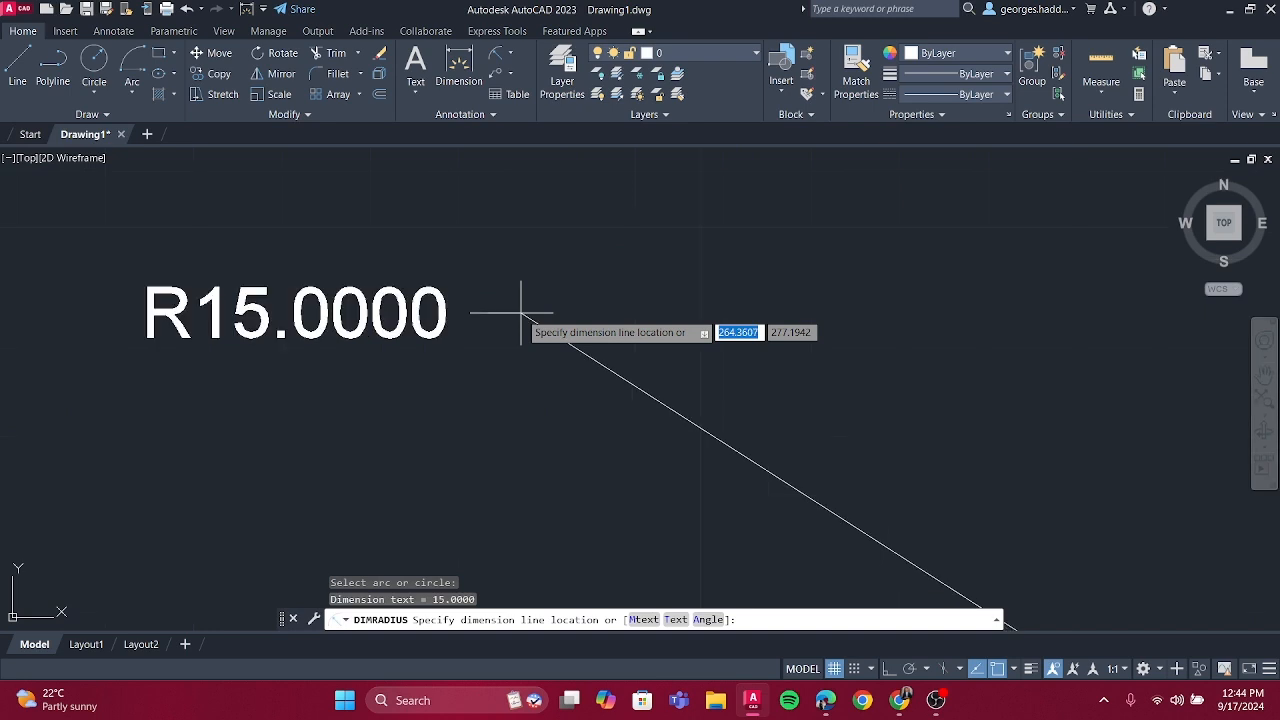
scroll(516, 310, "down", 8)
scroll(518, 311, "down", 4)
scroll(520, 312, "up", 10)
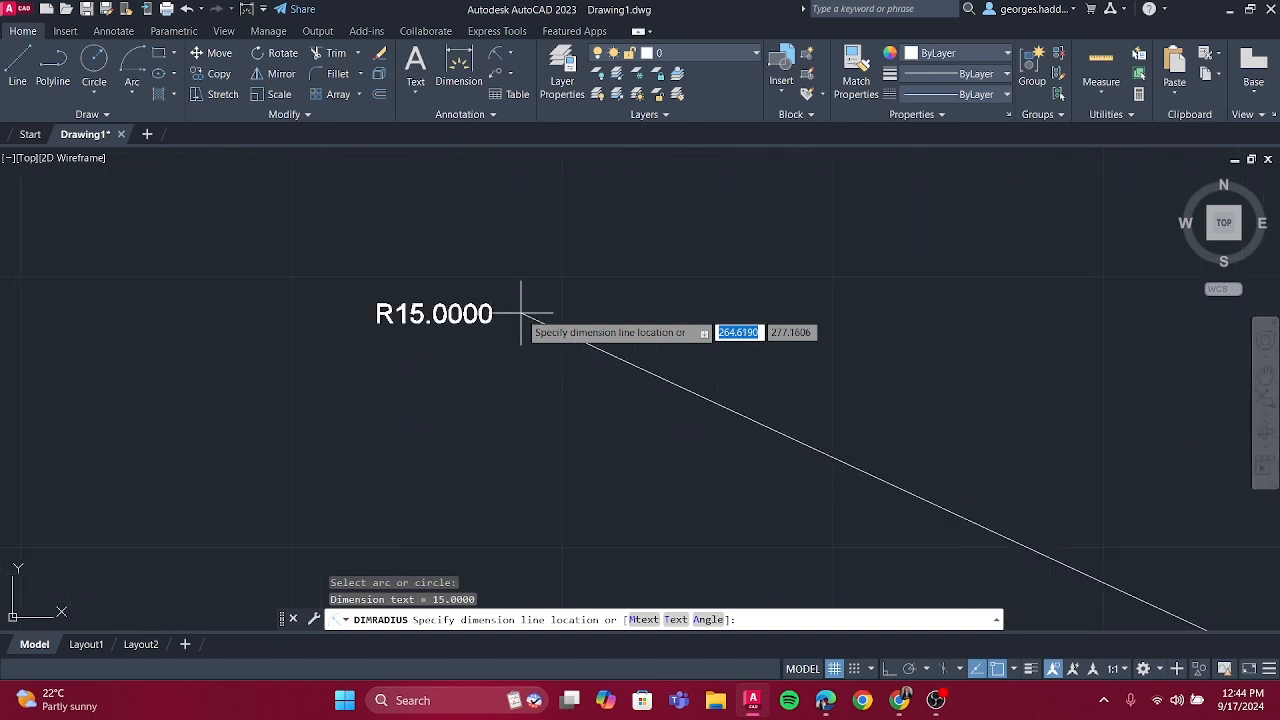
scroll(523, 313, "down", 5)
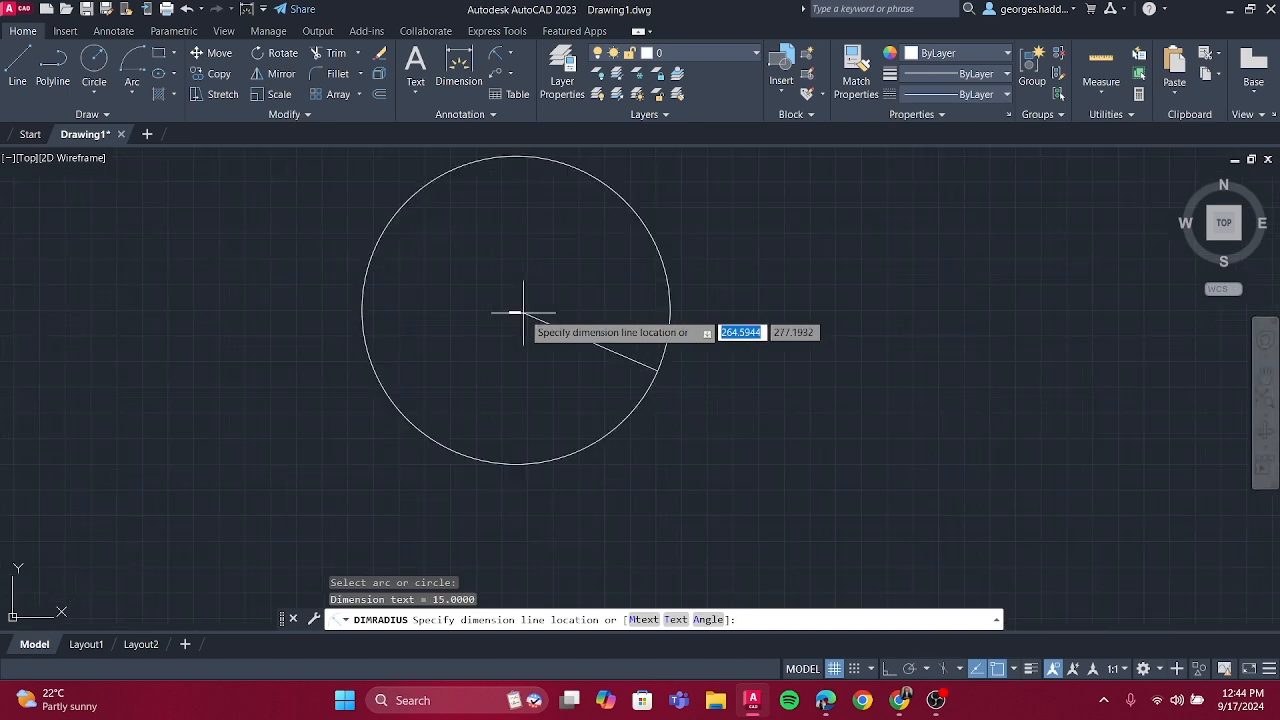
key("Escape")
Undo the circle's last scaling
key("ctrl+z")
key("ctrl+z")
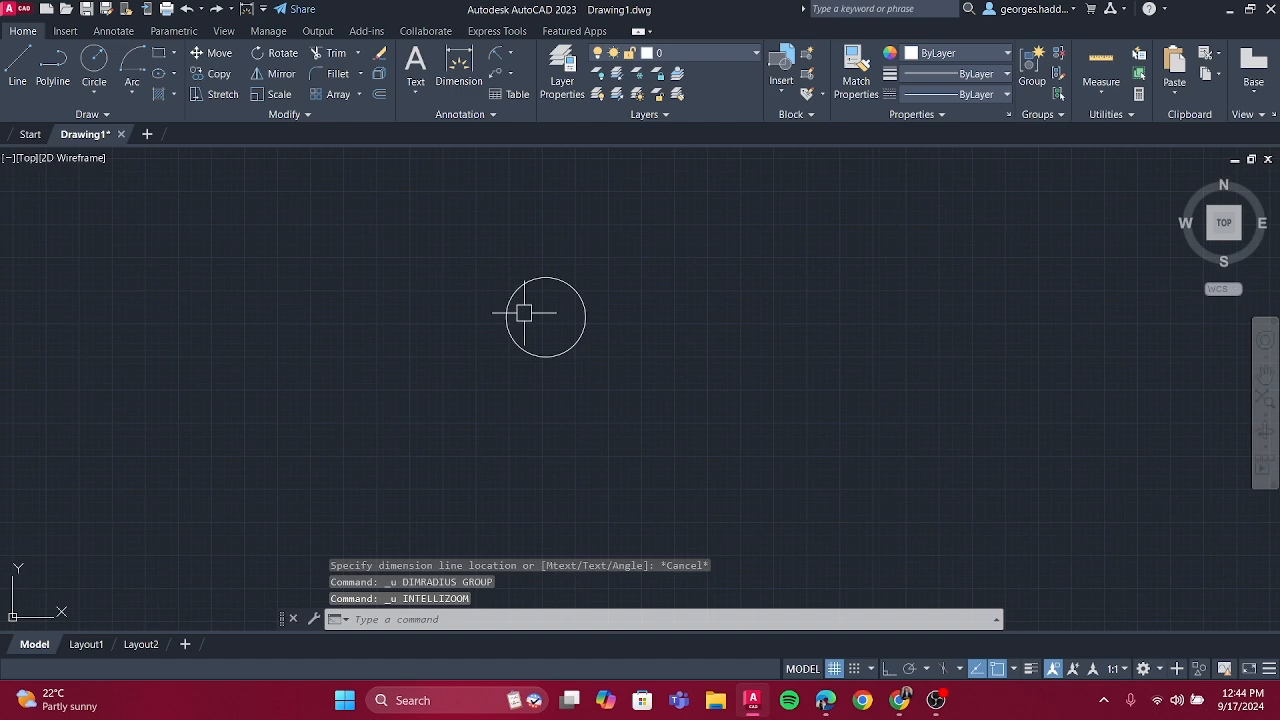
key("ctrl+z")
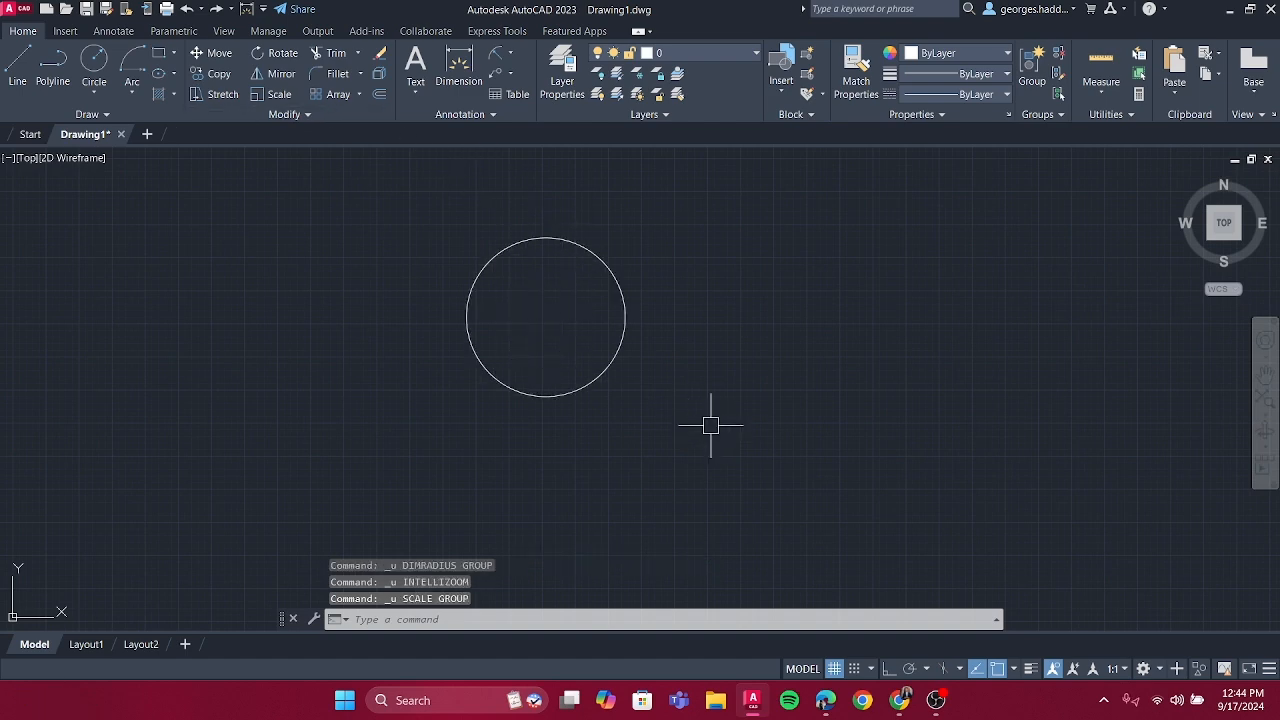
Scale the circle by a factor of 2 about its center point
left_click(650, 385)
left_click(592, 342)
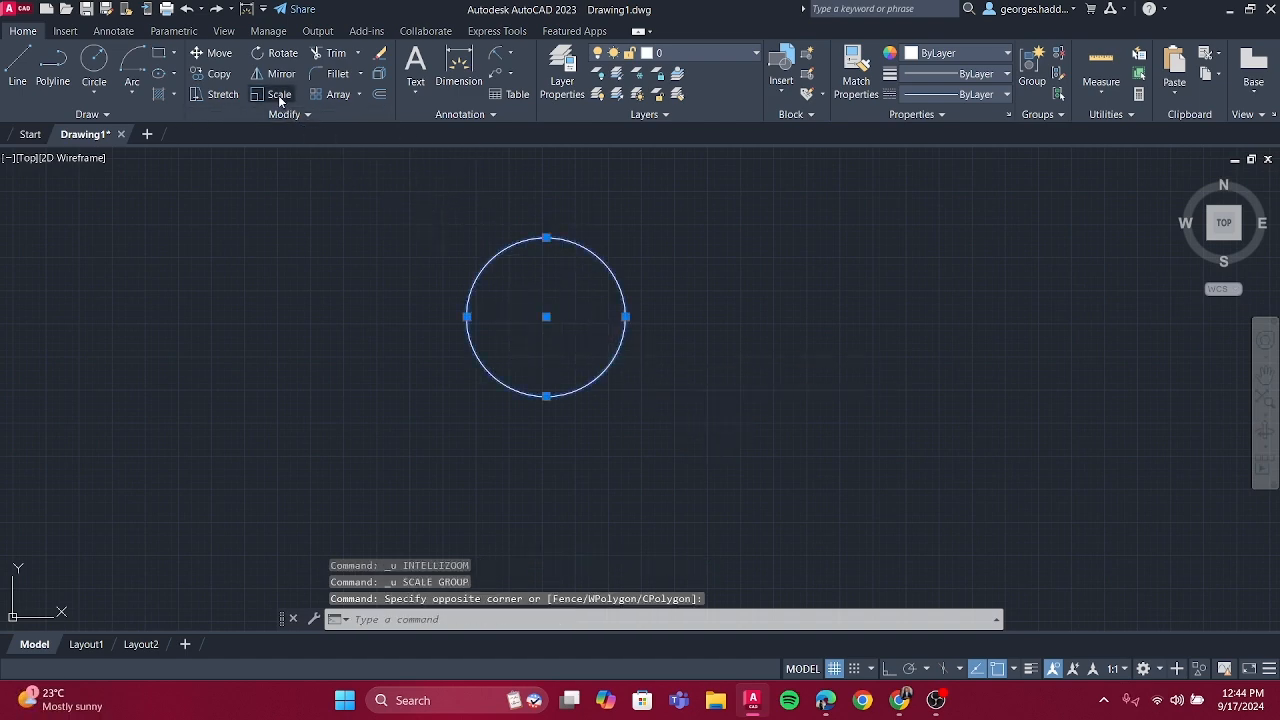
left_click(280, 100)
left_click(546, 317)
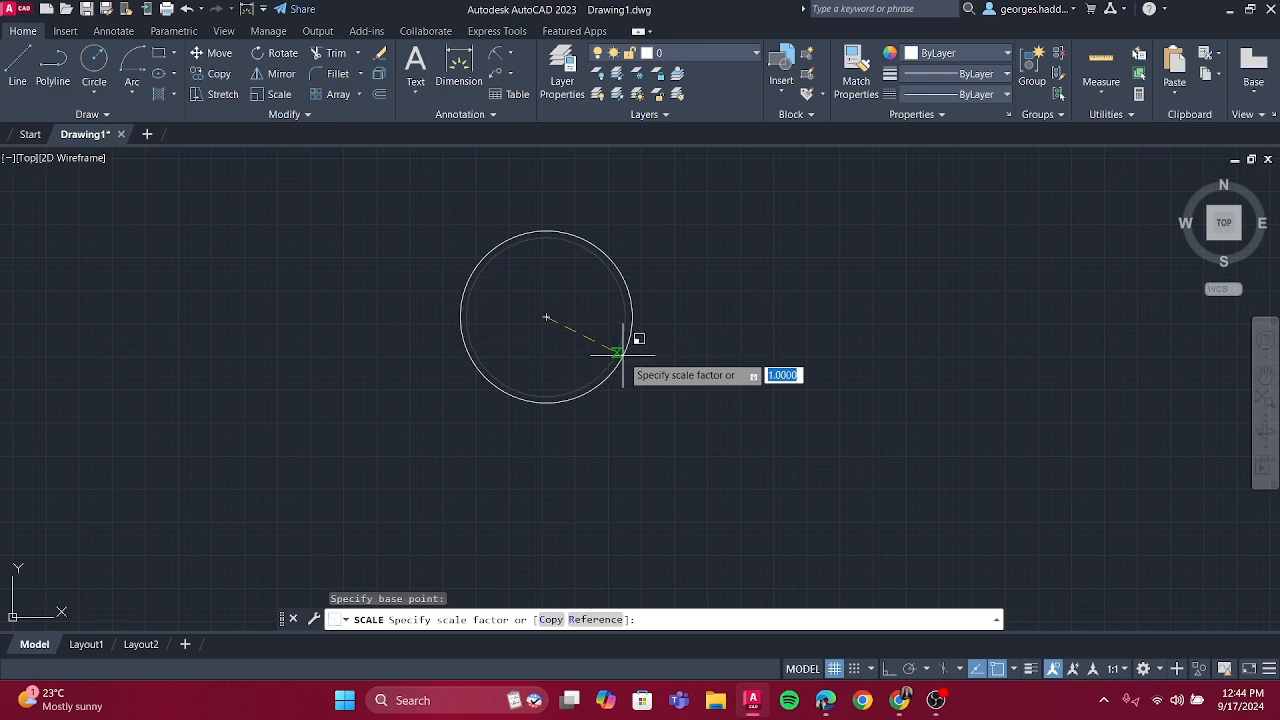
type("2")
key("Return")
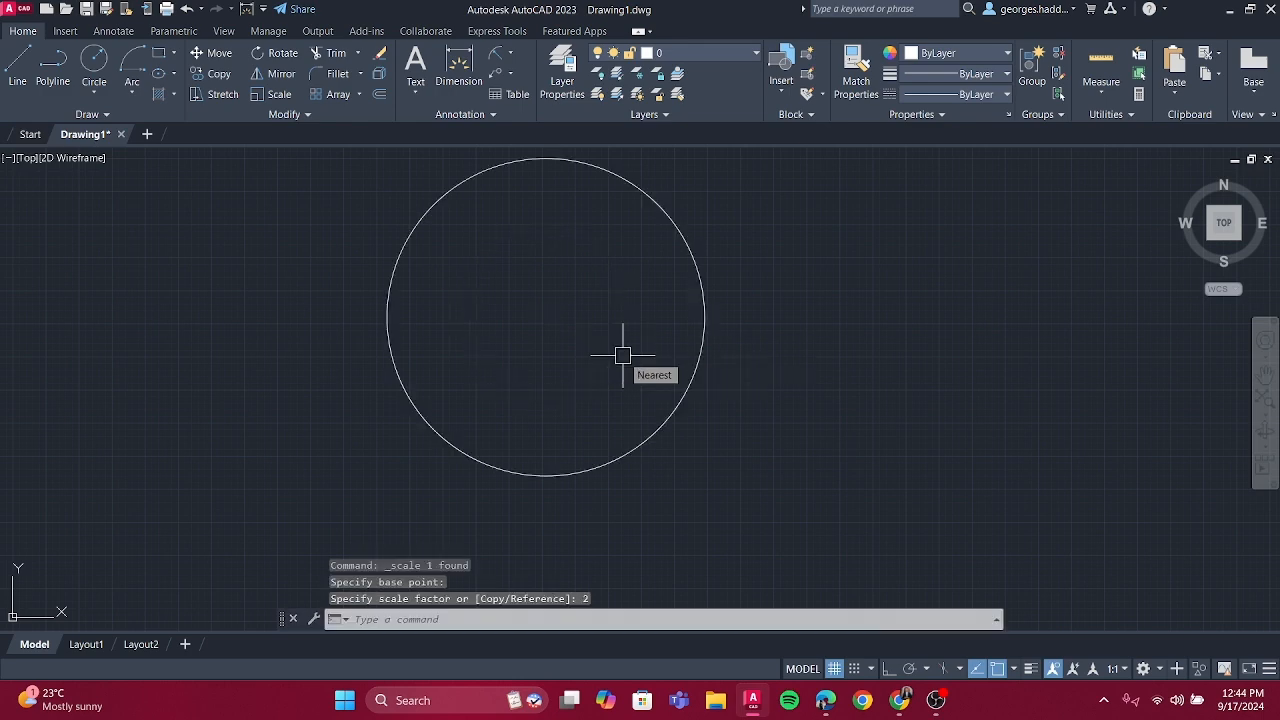
Check the enlarged circle's radius with a radius dimension preview and cancel without placing it
left_click(501, 54)
left_click(681, 231)
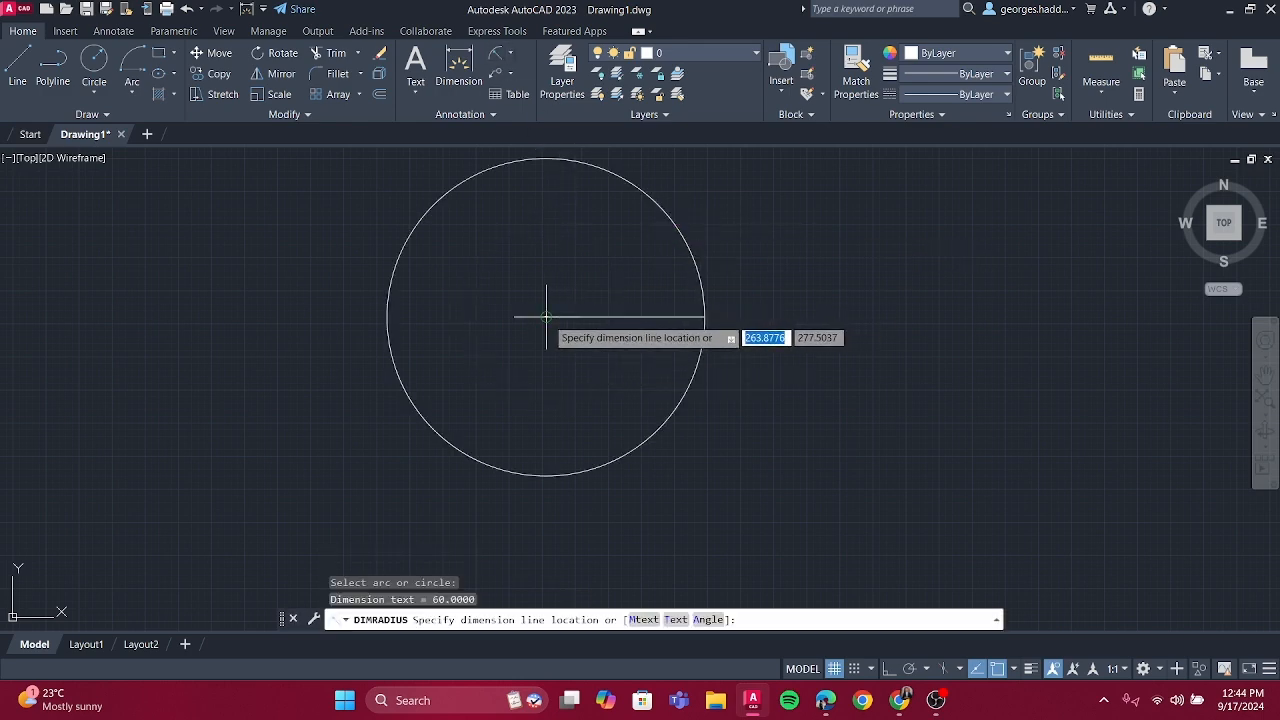
scroll(546, 317, "up", 5)
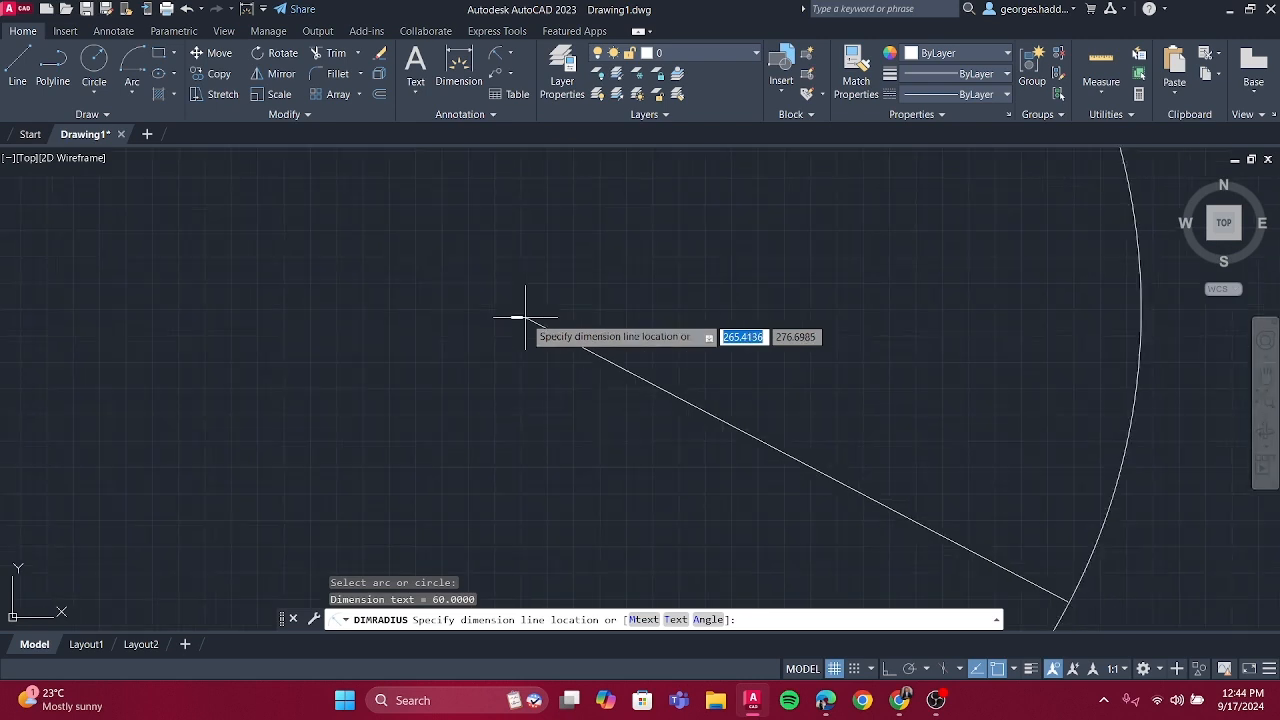
scroll(525, 317, "down", 7)
key("Escape")
Draw a vertical line 10 units long downward at 90 degrees in an empty area of the drawing
middle_click_drag(523, 317, 651, 376)
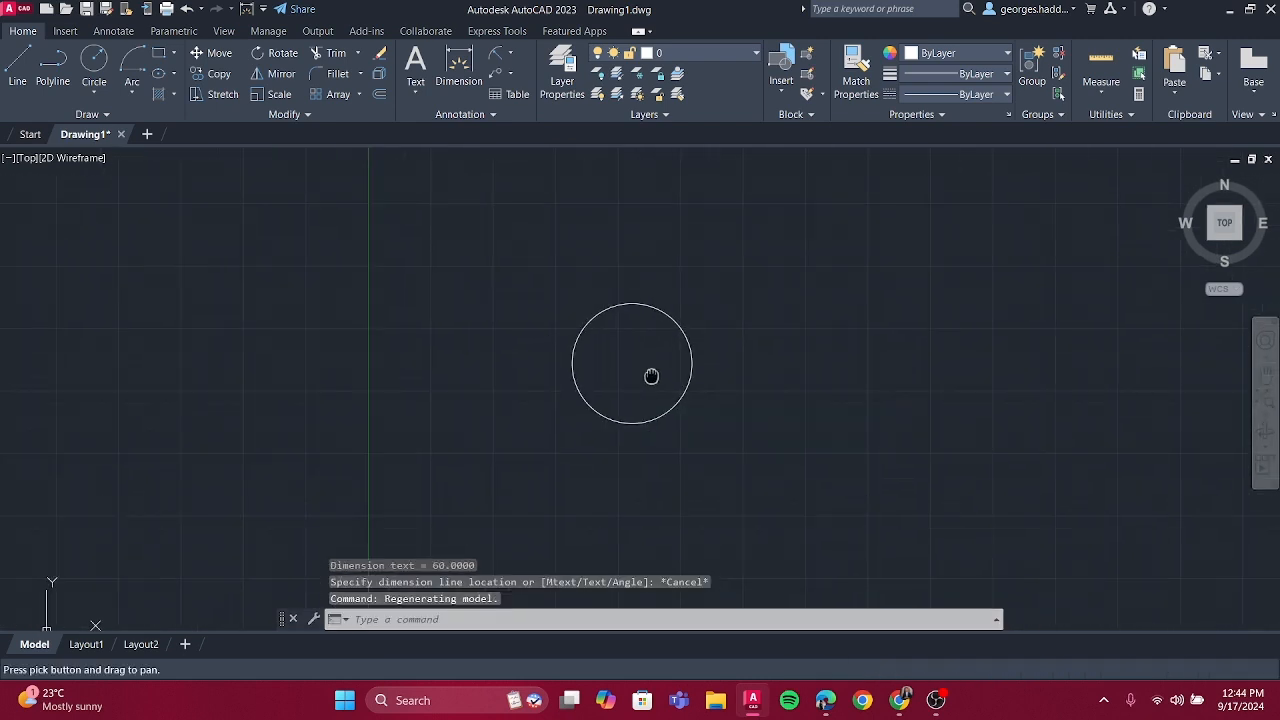
scroll(651, 374, "up", 8)
scroll(605, 339, "down", 6)
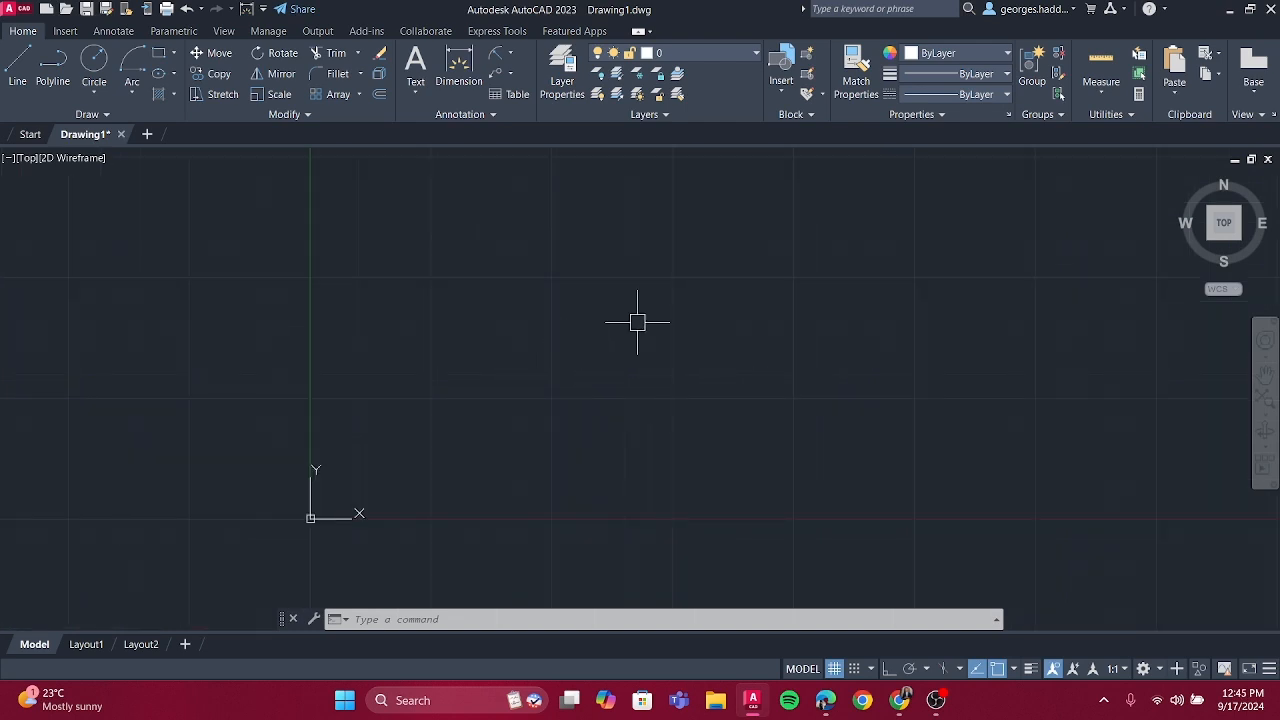
middle_click_drag(724, 295, 611, 371)
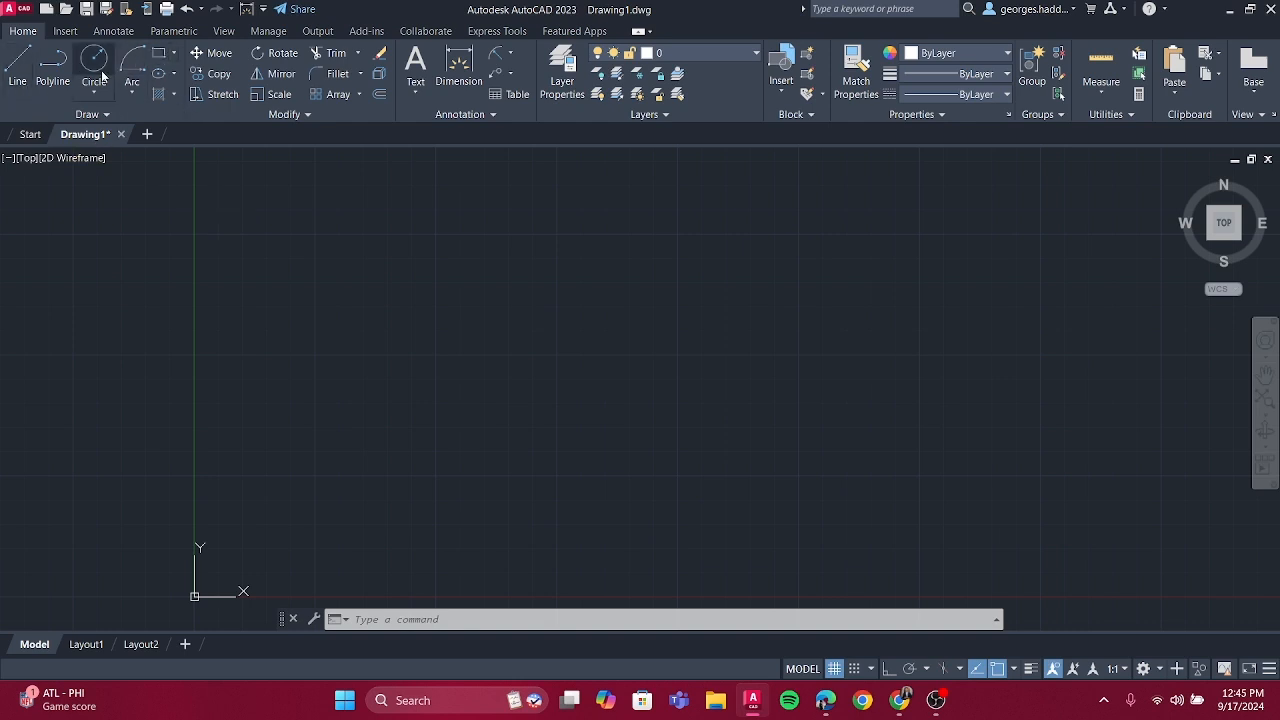
left_click(17, 79)
scroll(494, 295, "up", 5)
left_click(481, 292)
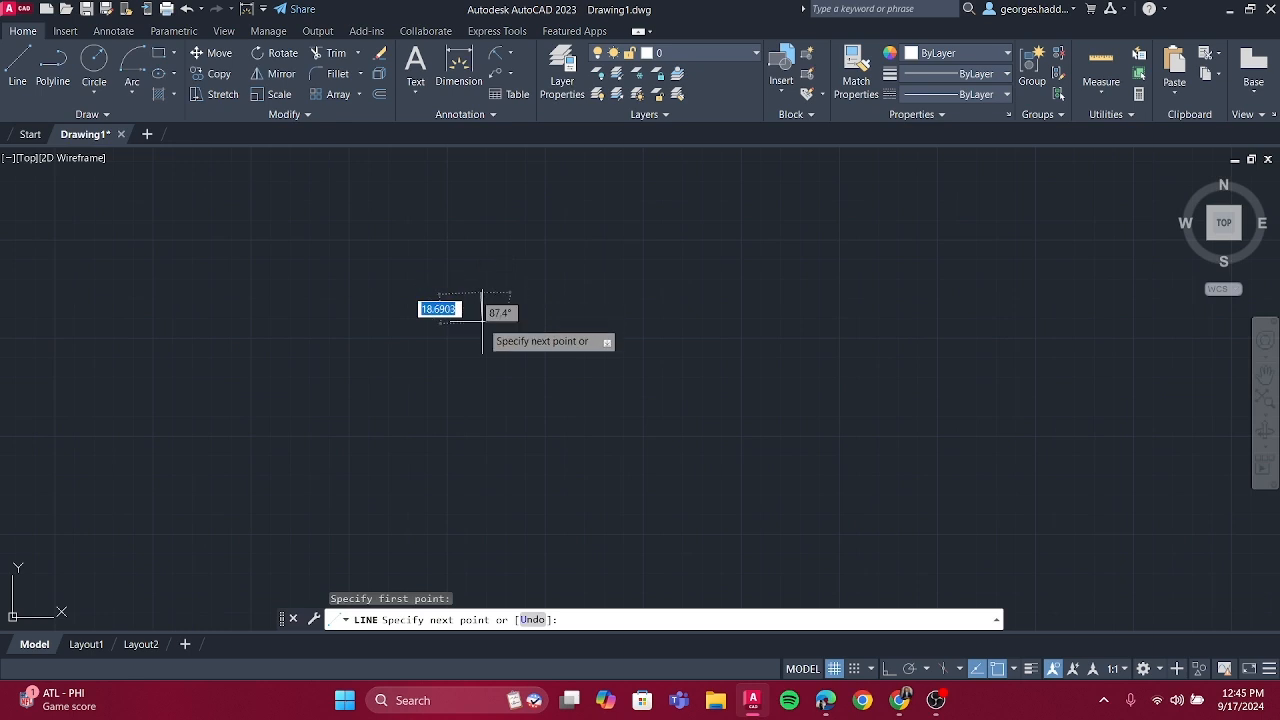
scroll(481, 321, "up", 7)
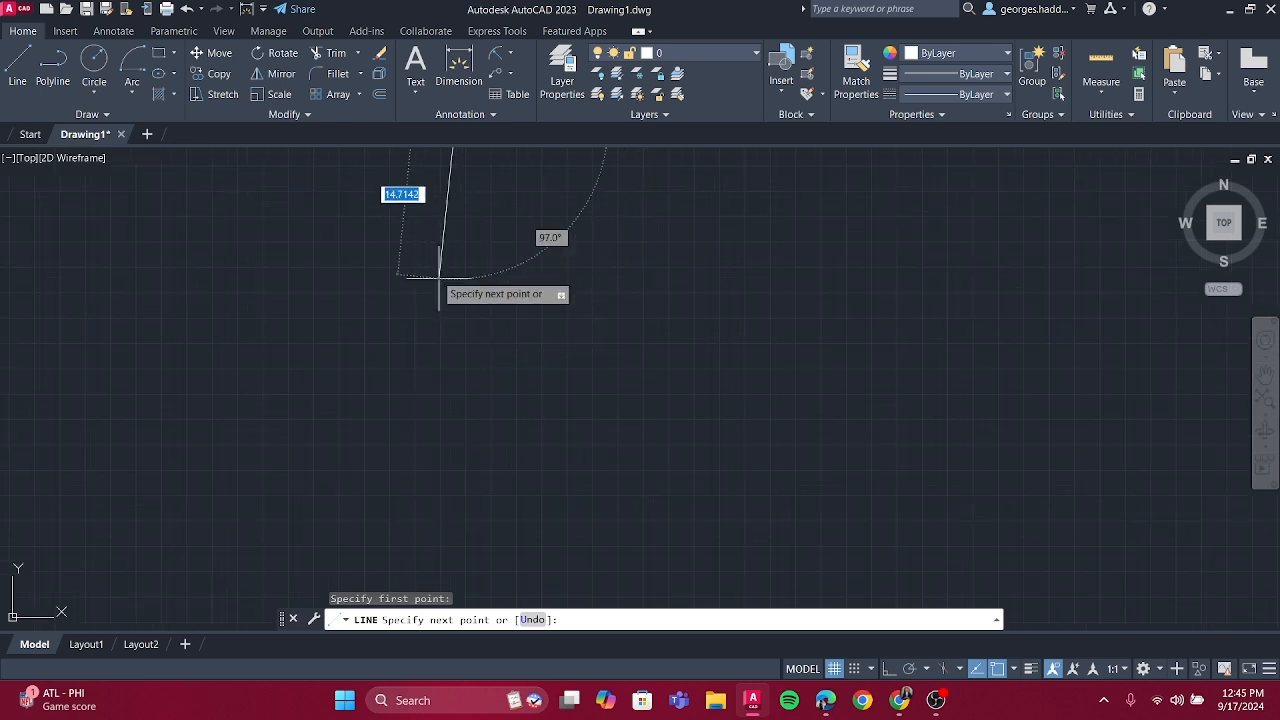
scroll(440, 277, "down", 4)
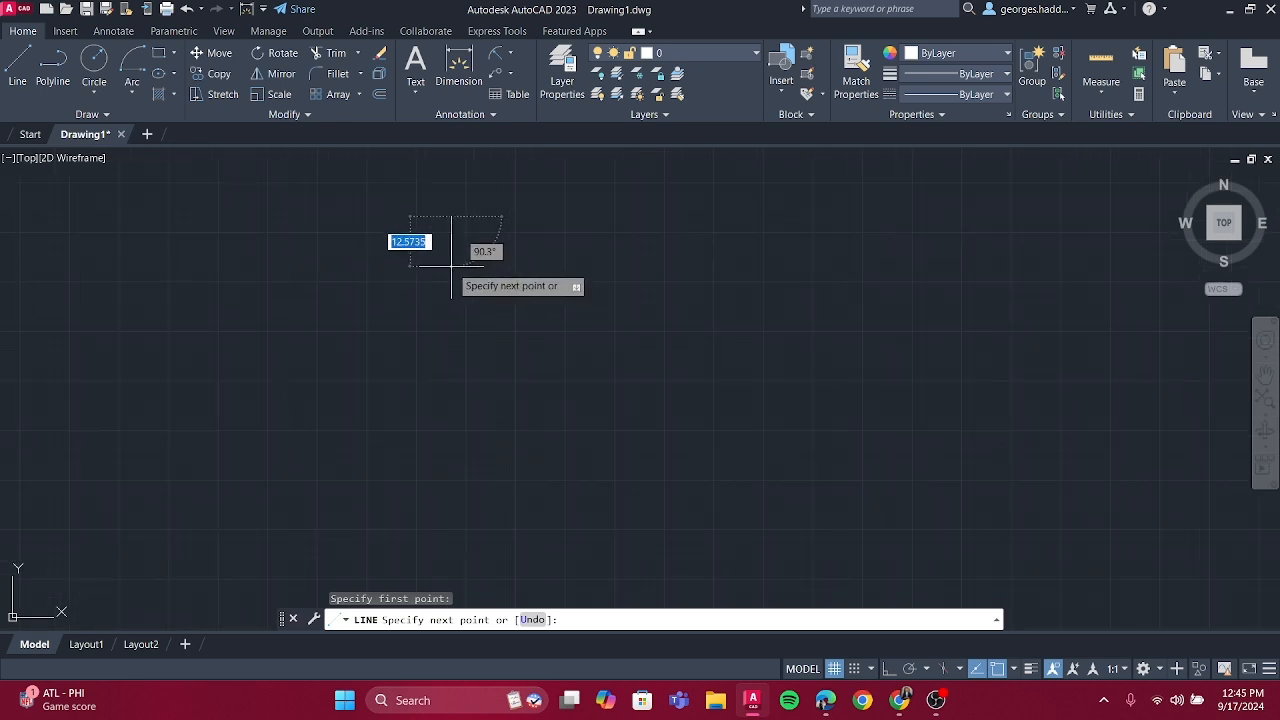
key("Tab")
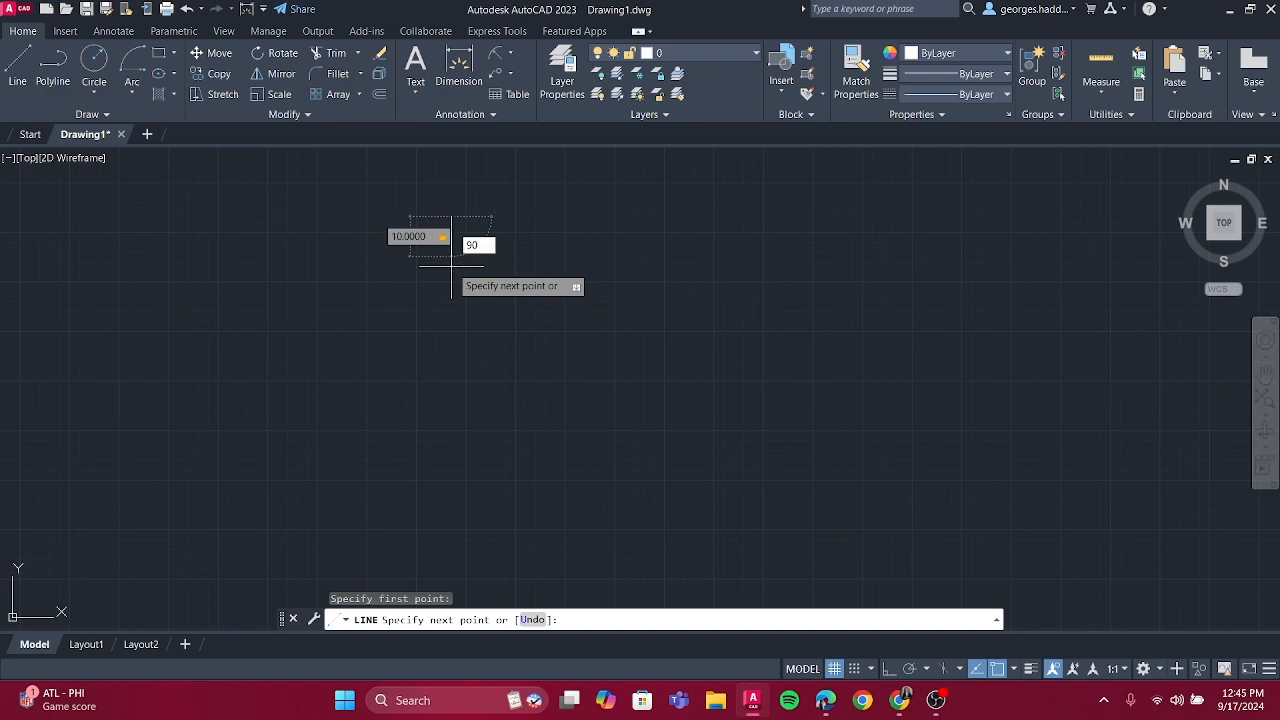
type("90")
key("Return")
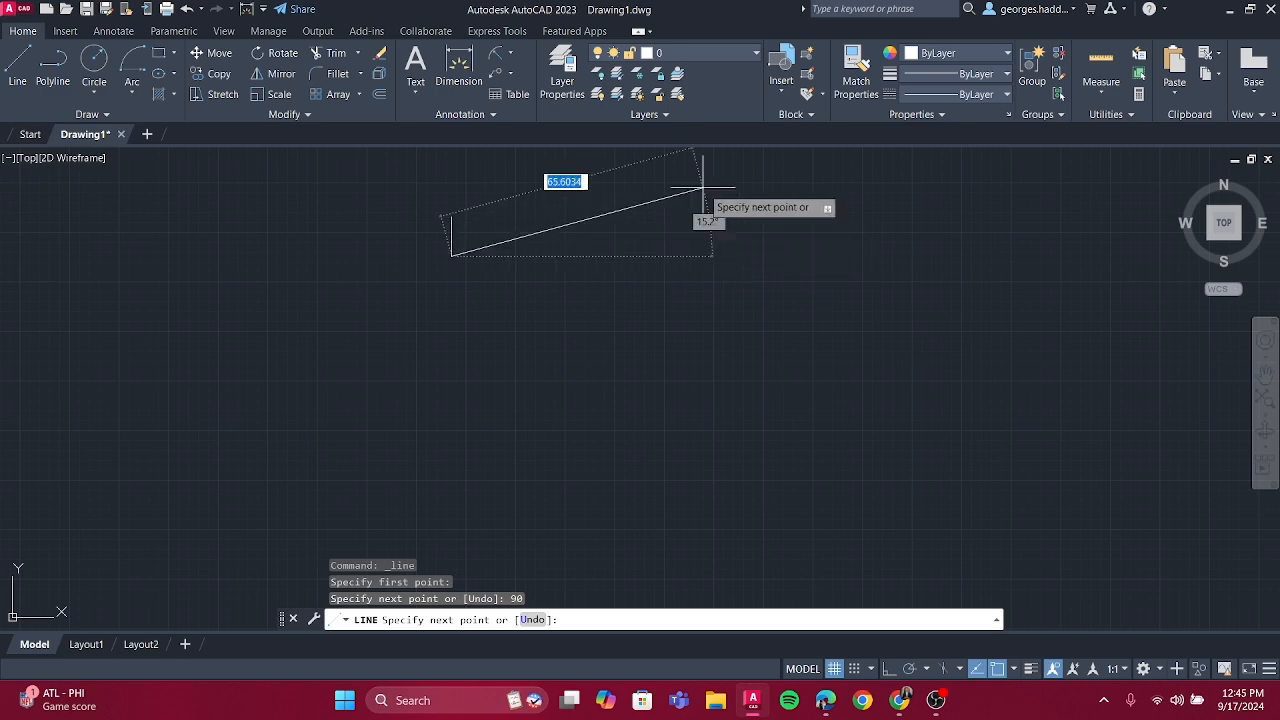
Turn on Ortho and continue from the vertical line's lower end with an 80-unit horizontal segment to the right, ending the Line command
key("F8")
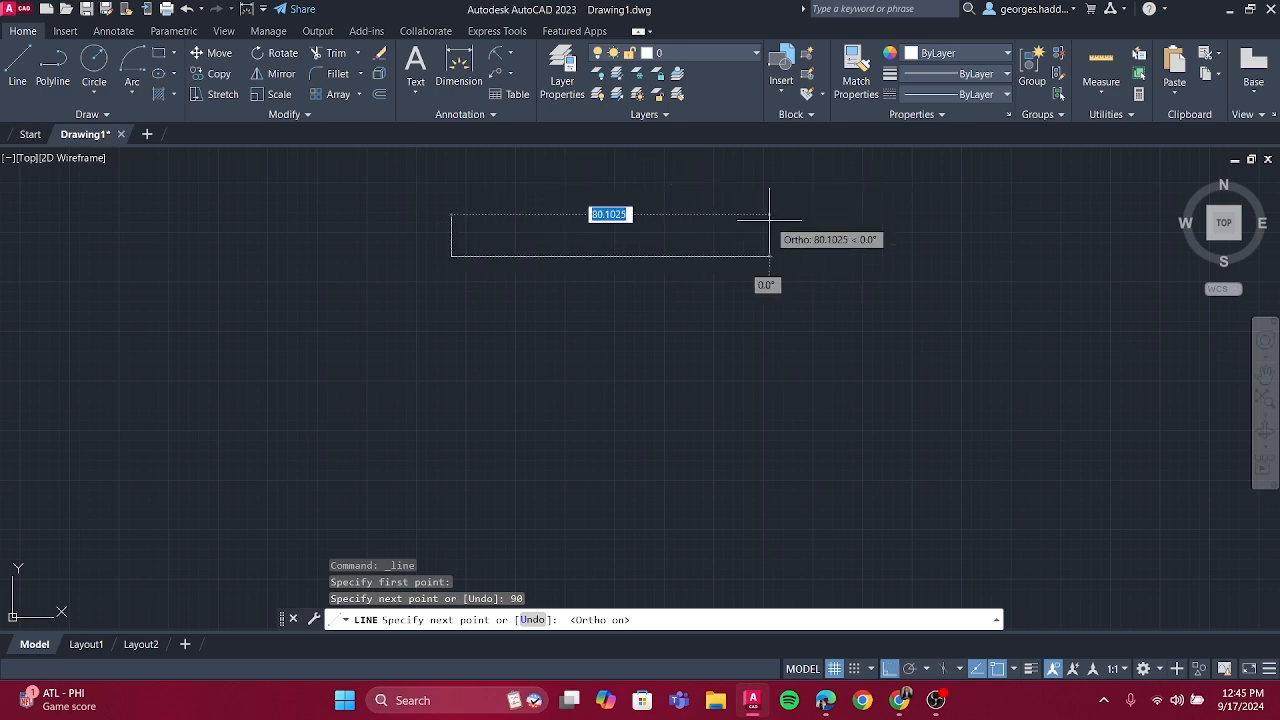
type("8")
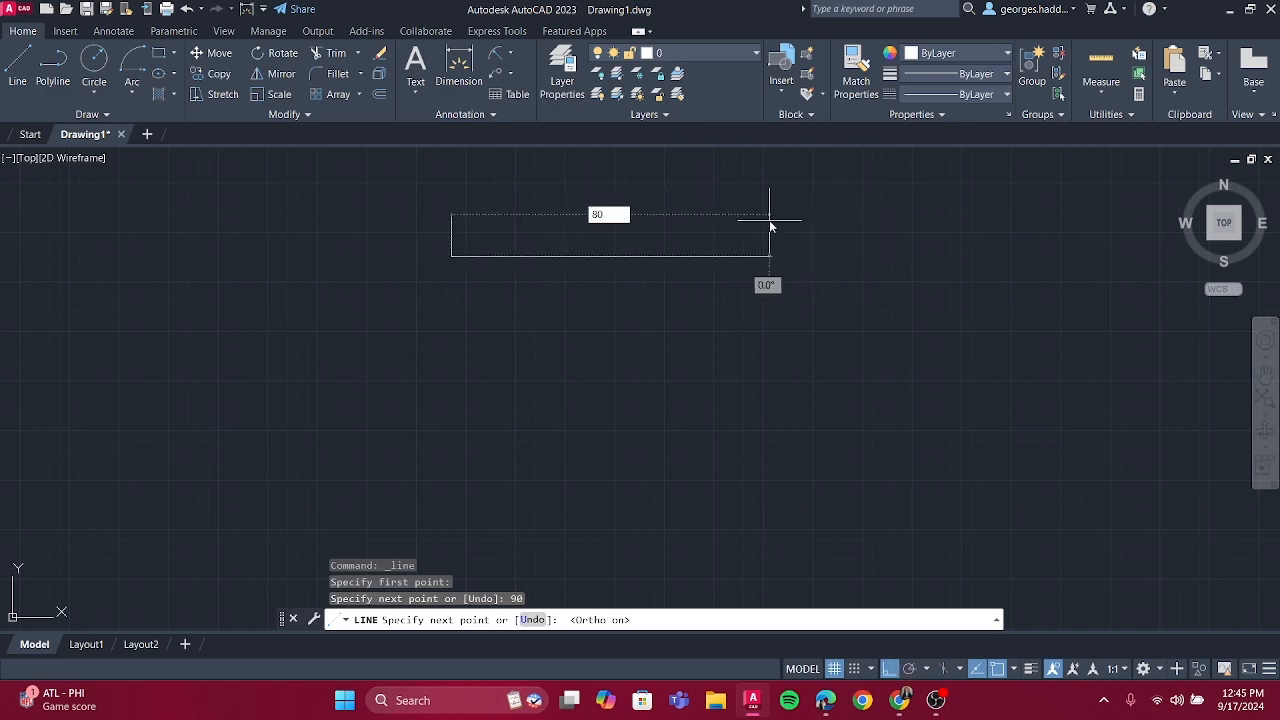
type("0")
key("Return")
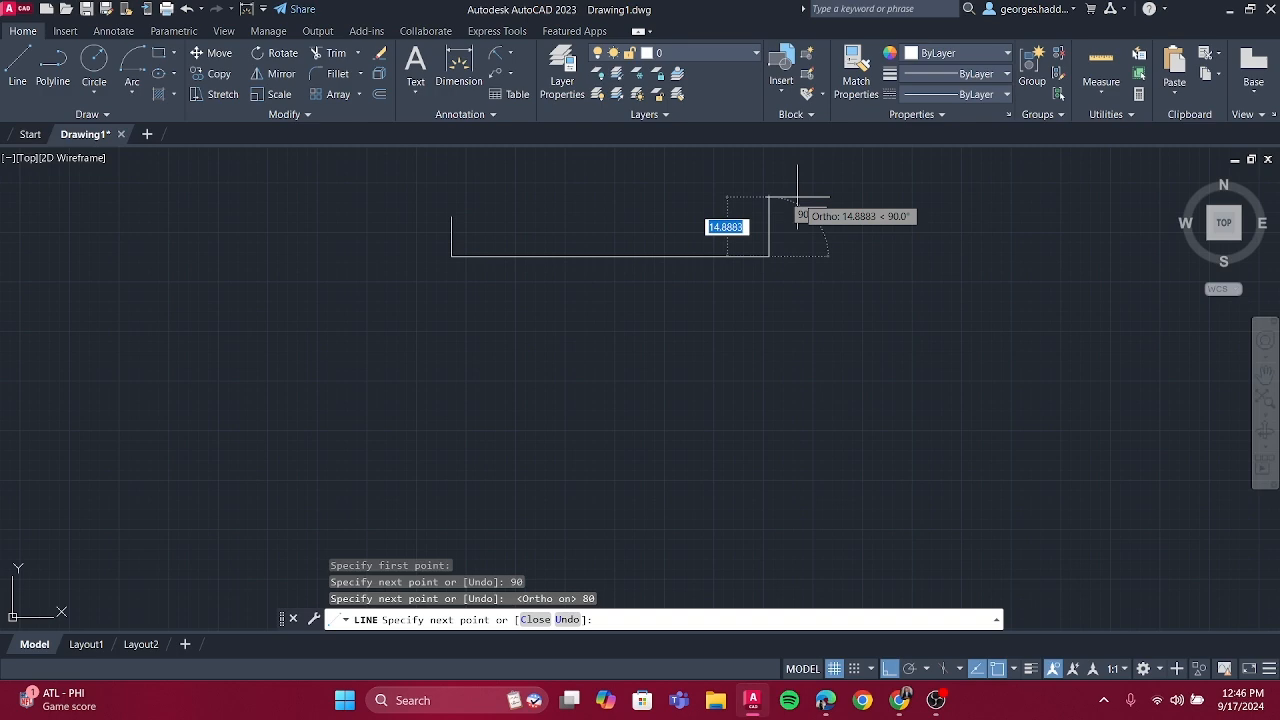
key("Escape")
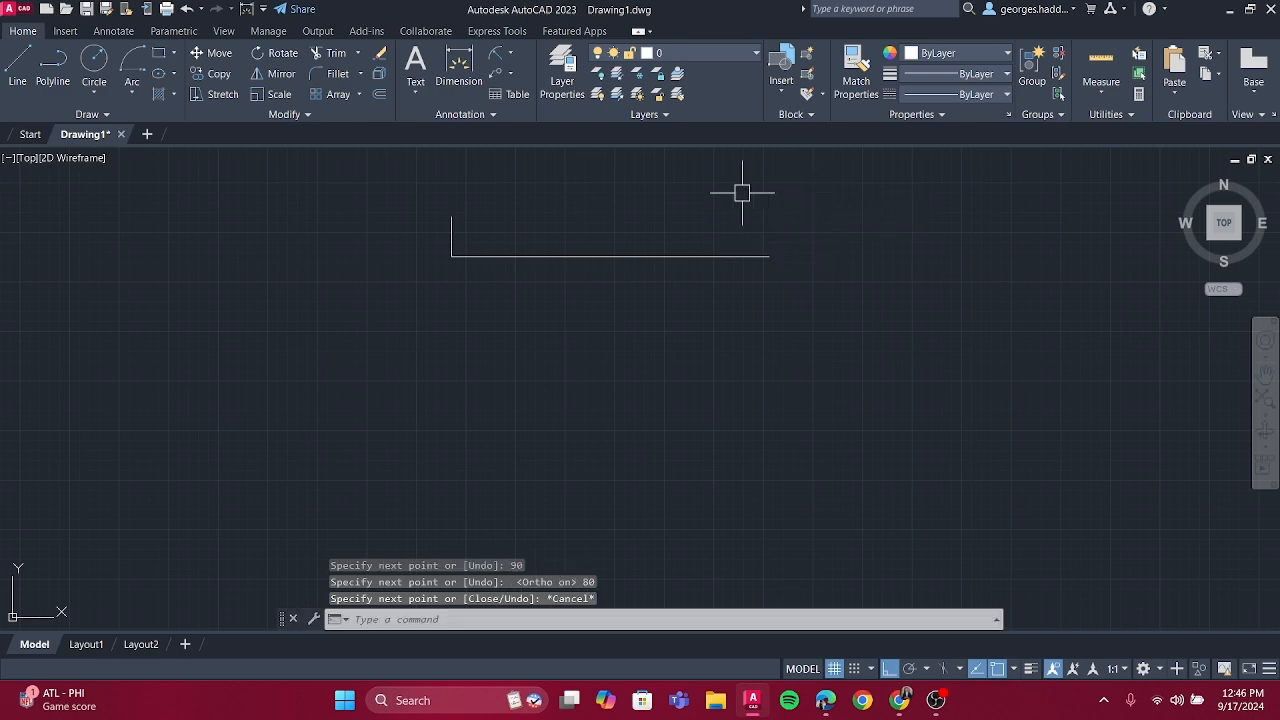
Mirror the 80-unit horizontal line about a horizontal axis through the vertical line's midpoint, keeping the source line
scroll(530, 262, "up", 2)
mouse_move(558, 240)
middle_mouse_down()
mouse_move(517, 237)
mouse_move(460, 397)
middle_mouse_up()
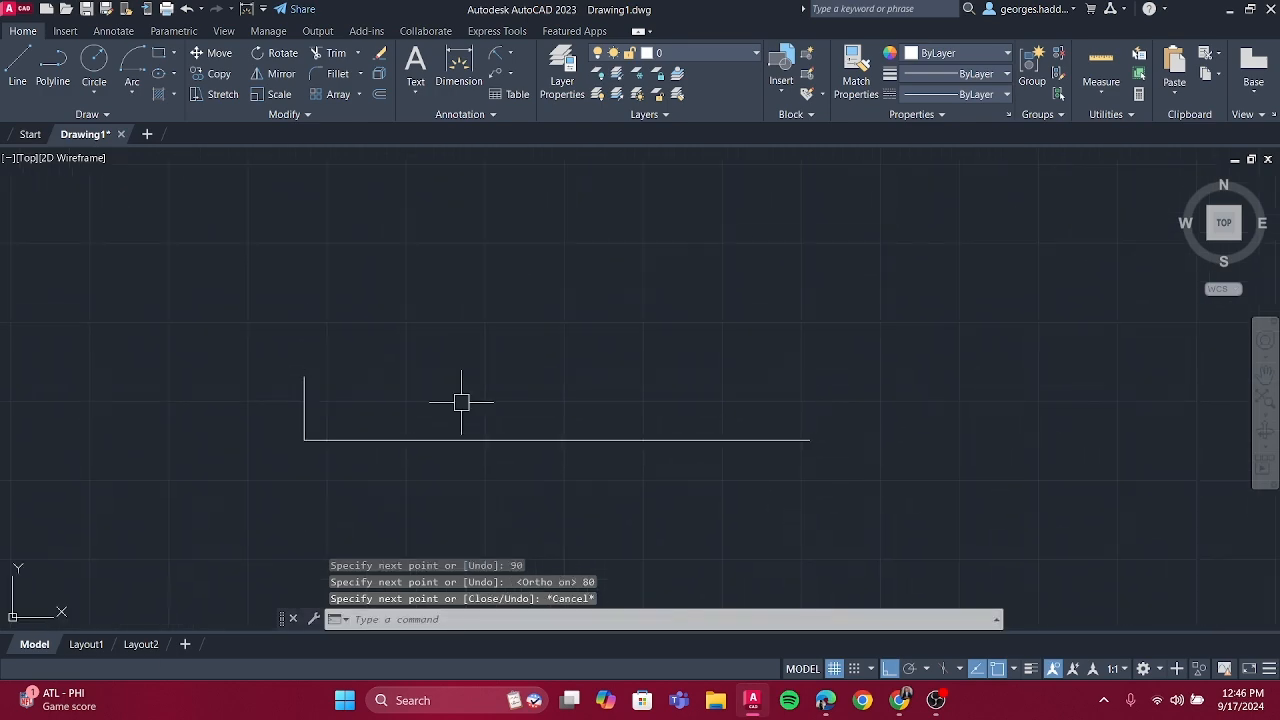
left_click(428, 440)
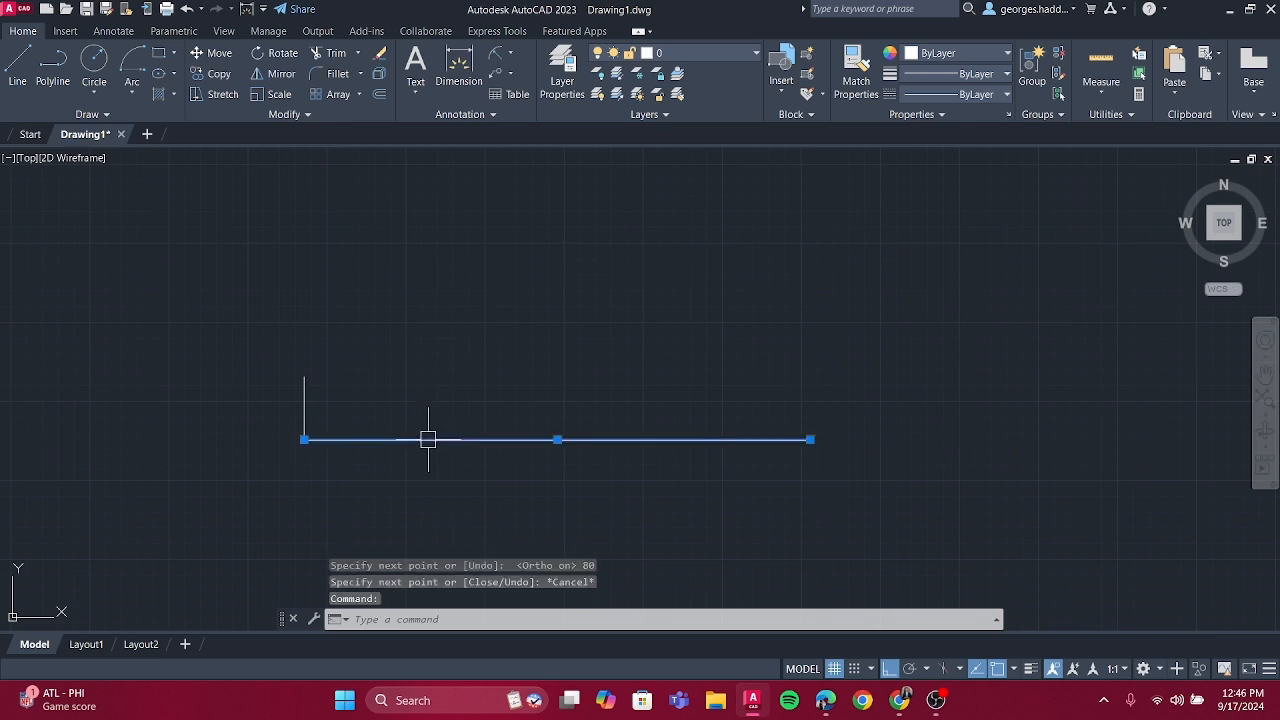
left_click(281, 74)
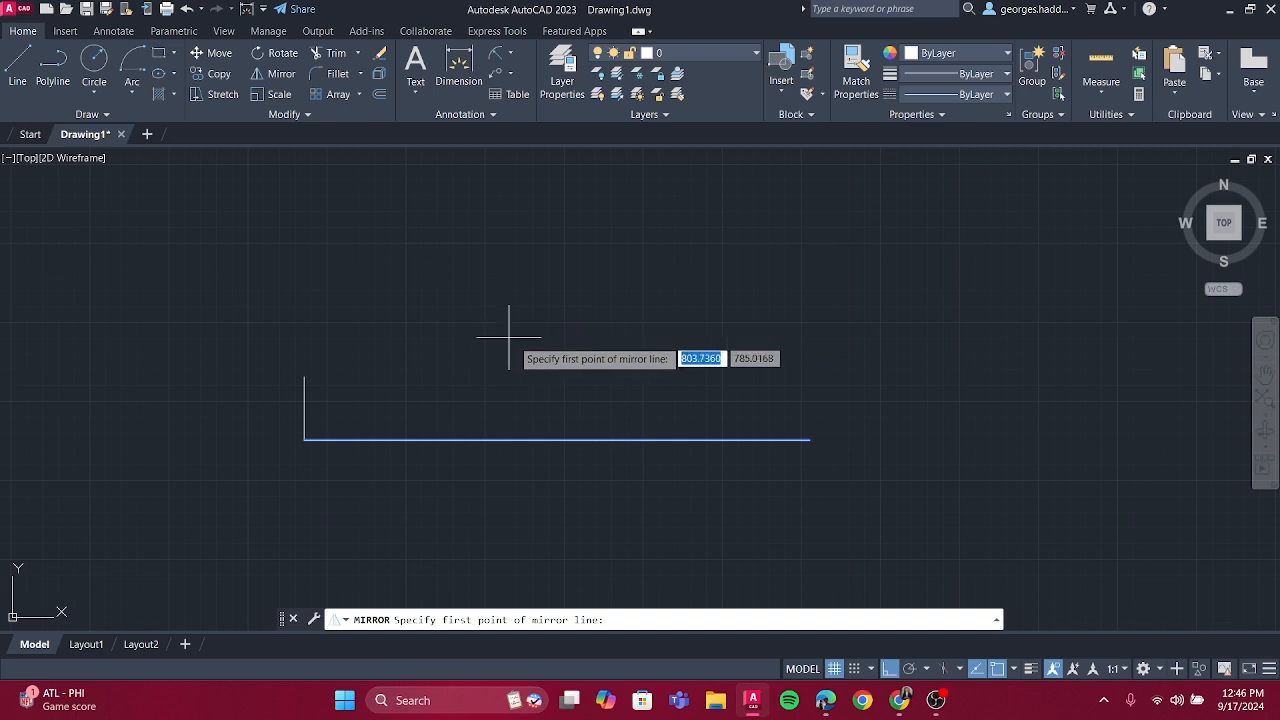
left_click(304, 408)
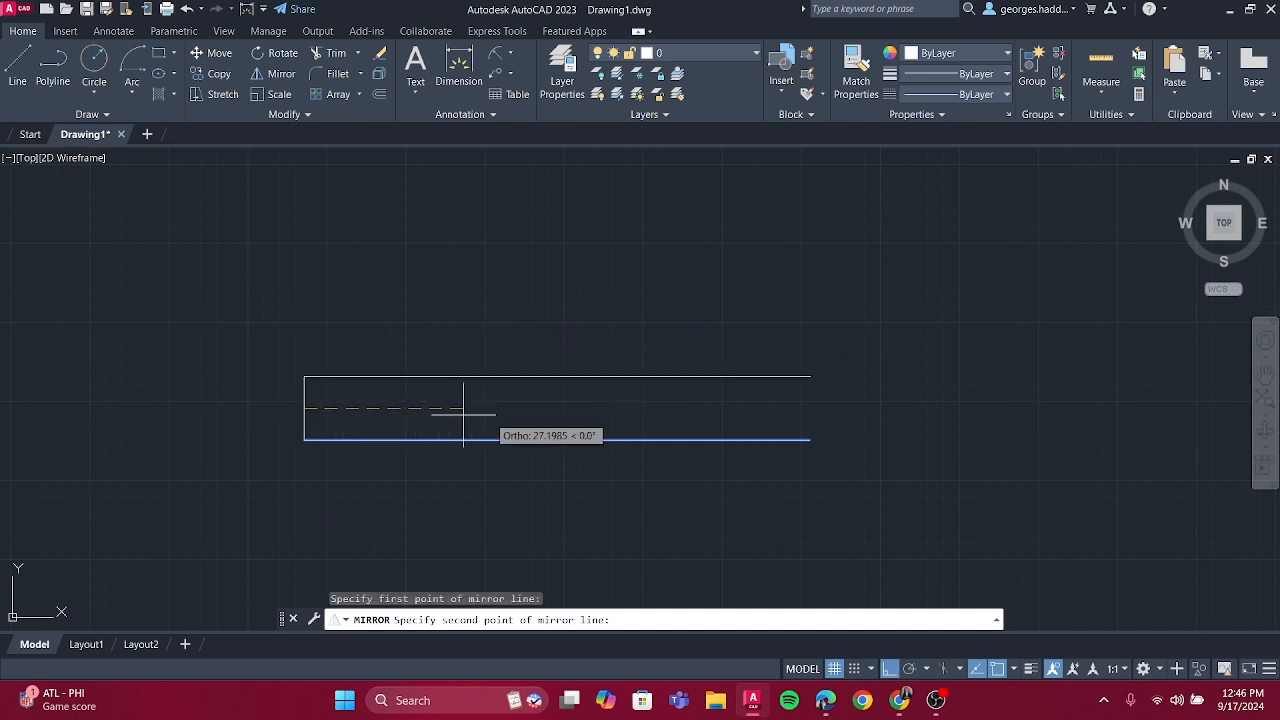
left_click(957, 418)
left_click(976, 478)
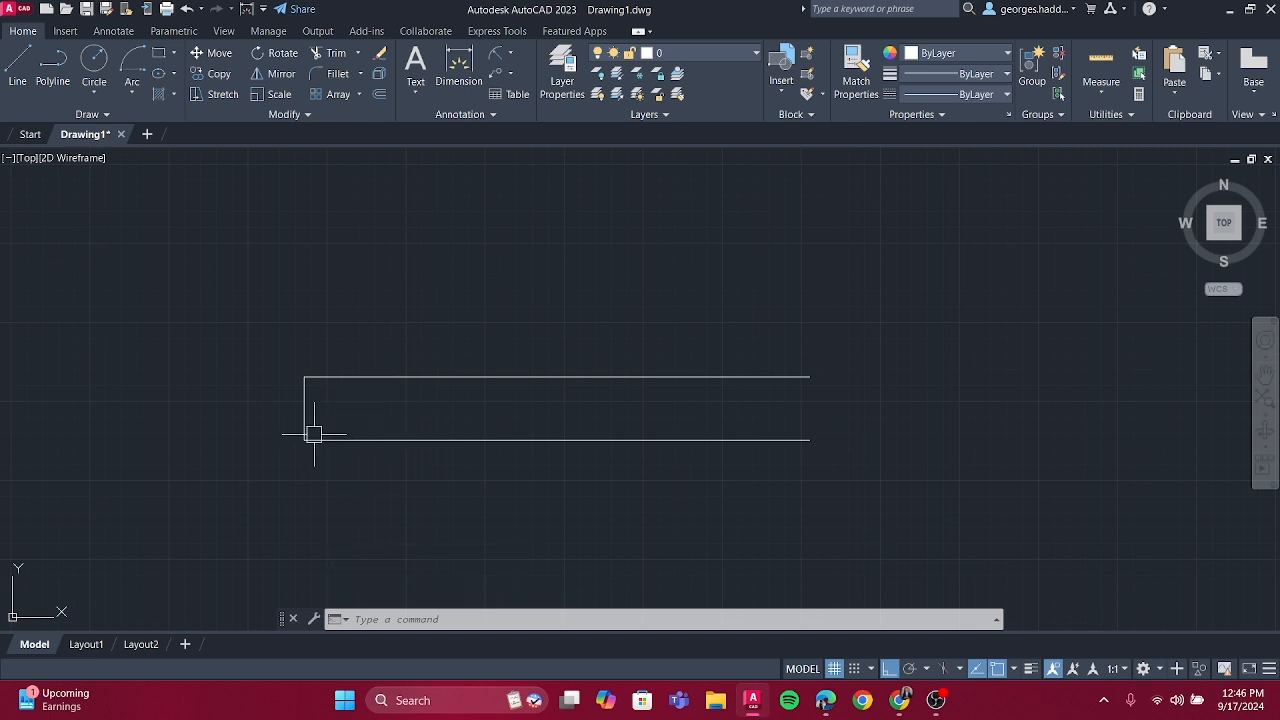
Mirror the 10-unit vertical line about a vertical axis through the upper horizontal line's midpoint, keeping the source line
left_click(303, 406)
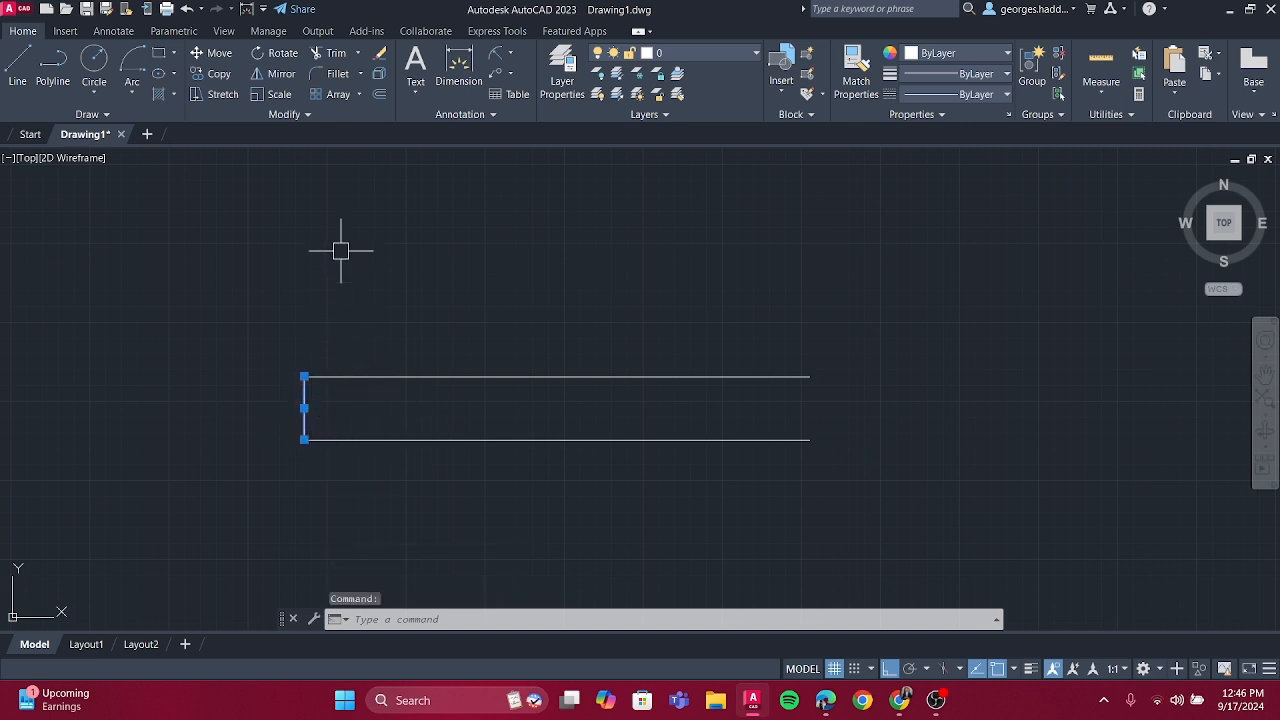
left_click(278, 74)
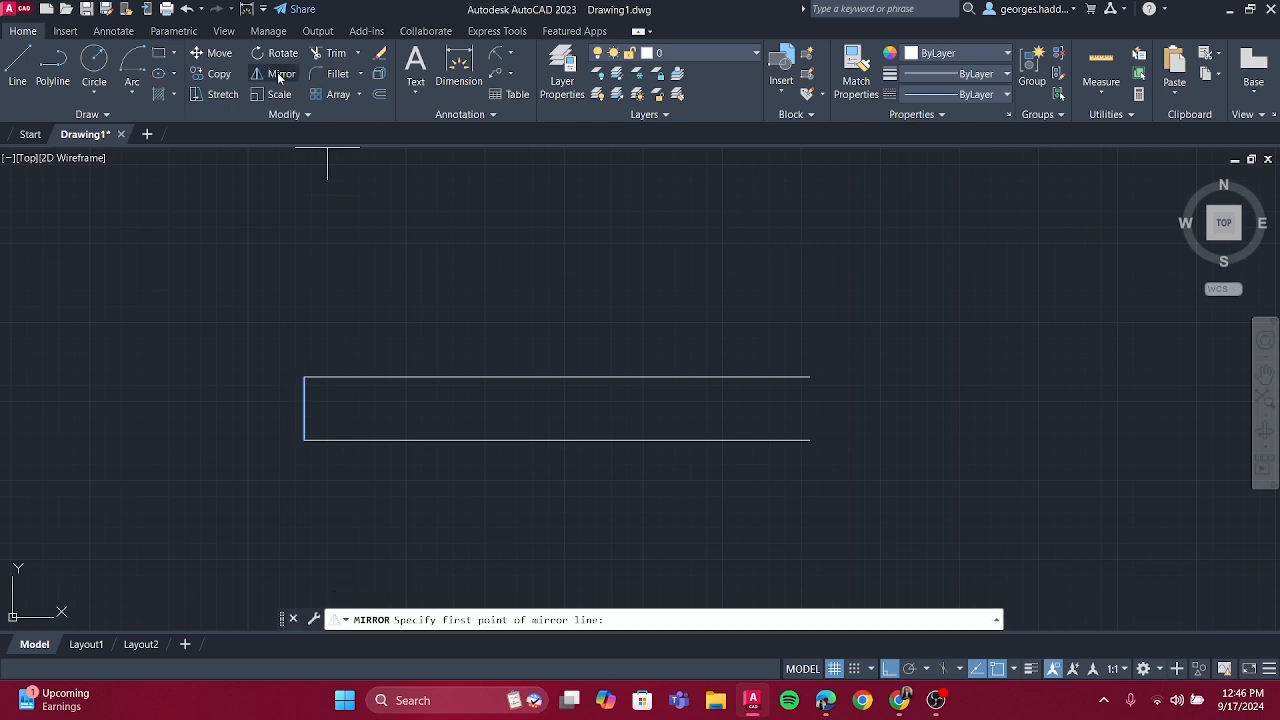
left_click(557, 377)
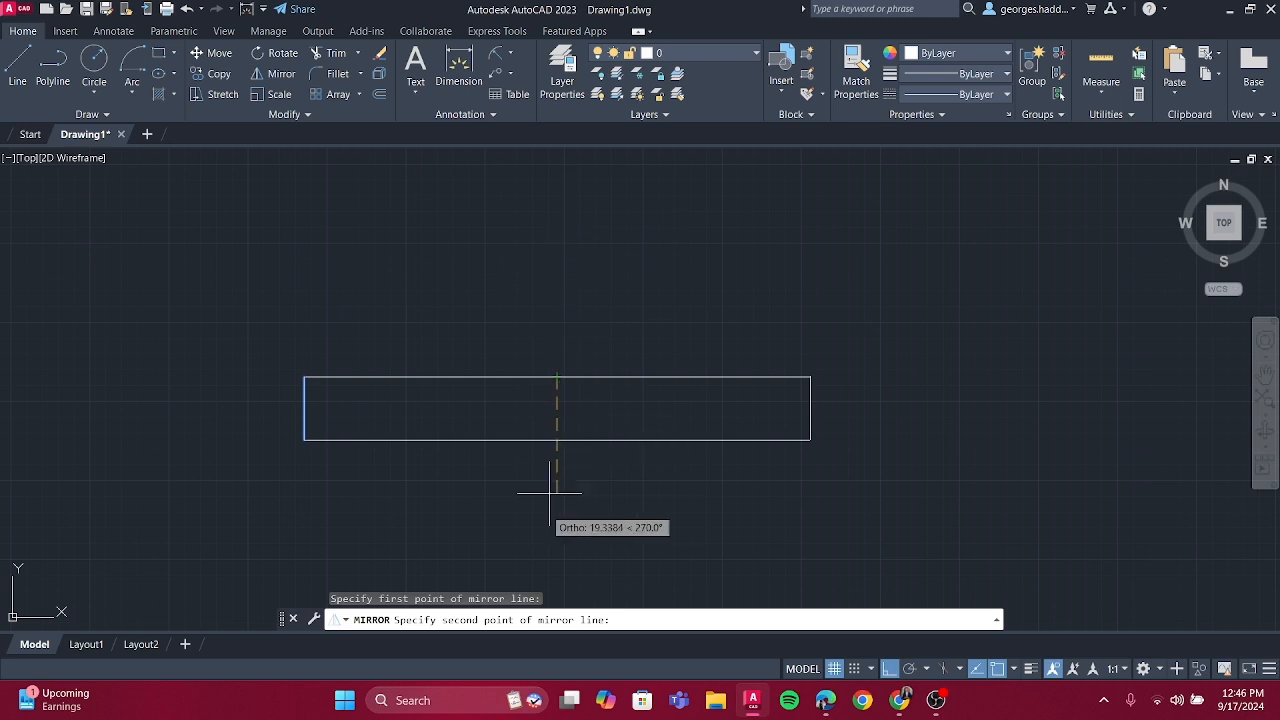
left_click(547, 534)
left_click(583, 586)
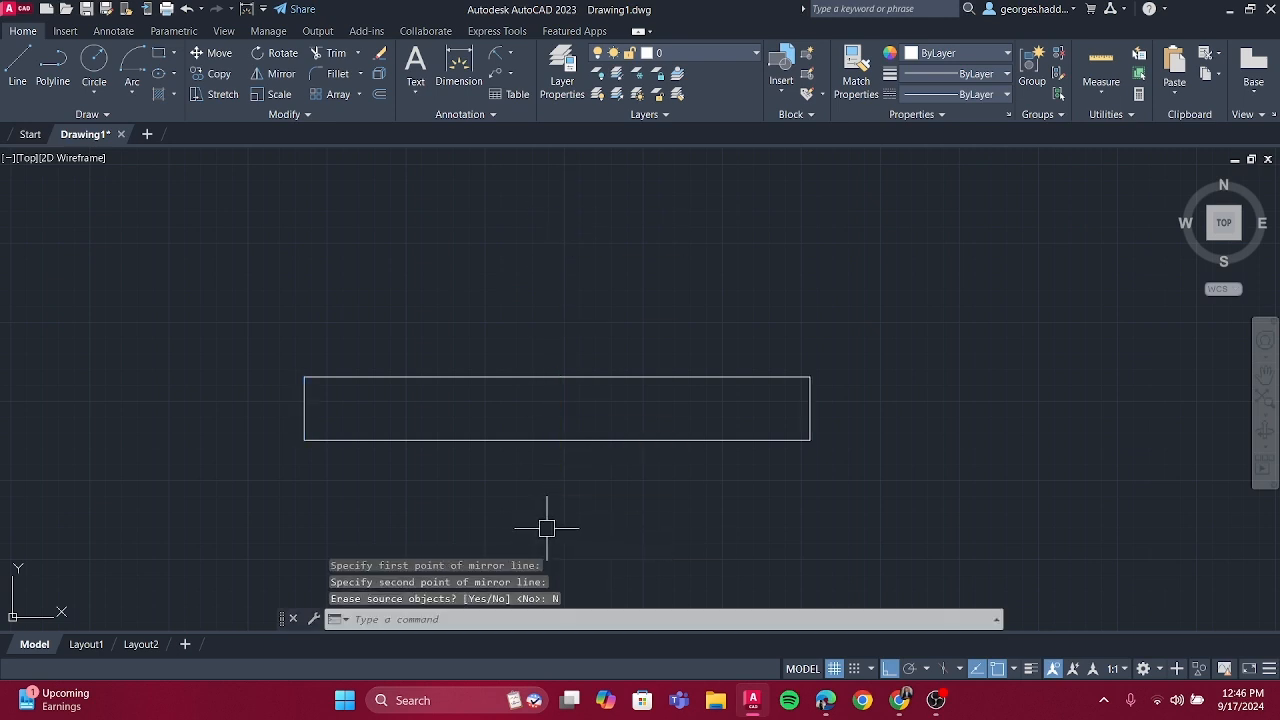
Turn object snap off and start the Line command to try picking the rectangle's upper-left corner without snapping
scroll(383, 397, "down", 2)
middle_click_drag(383, 397, 309, 394)
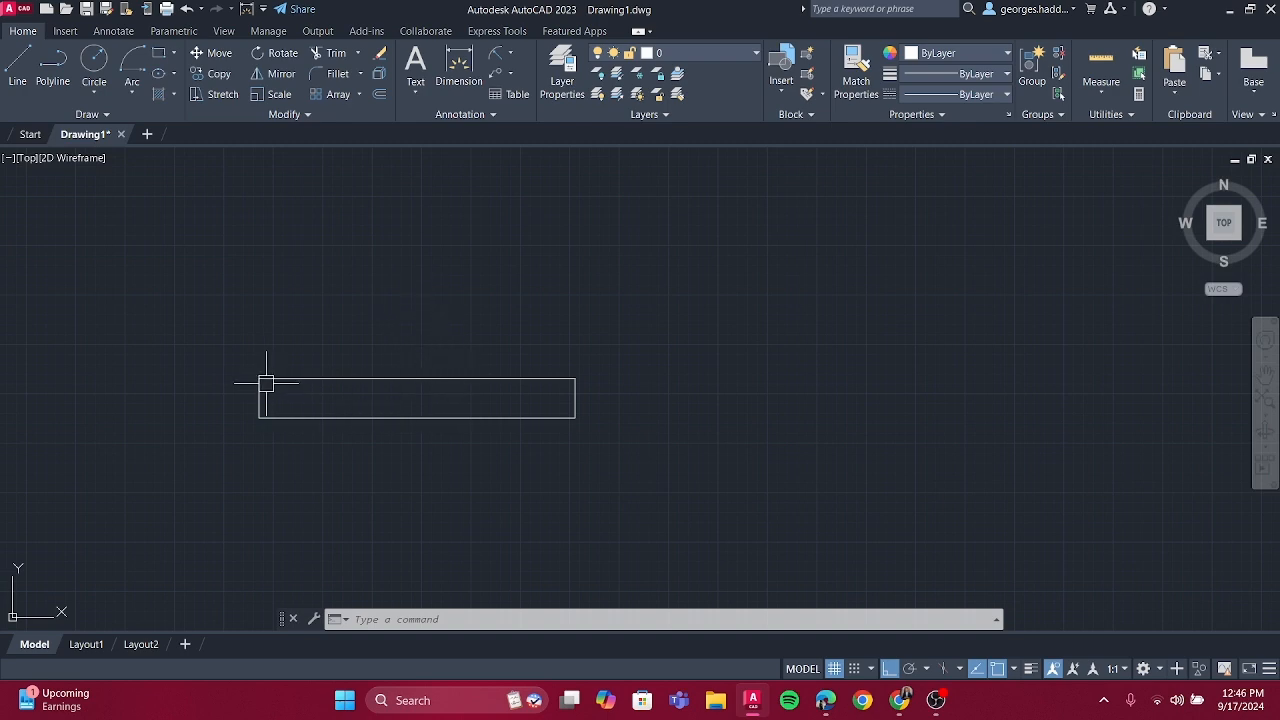
left_click(998, 669)
scroll(508, 380, "up", 2)
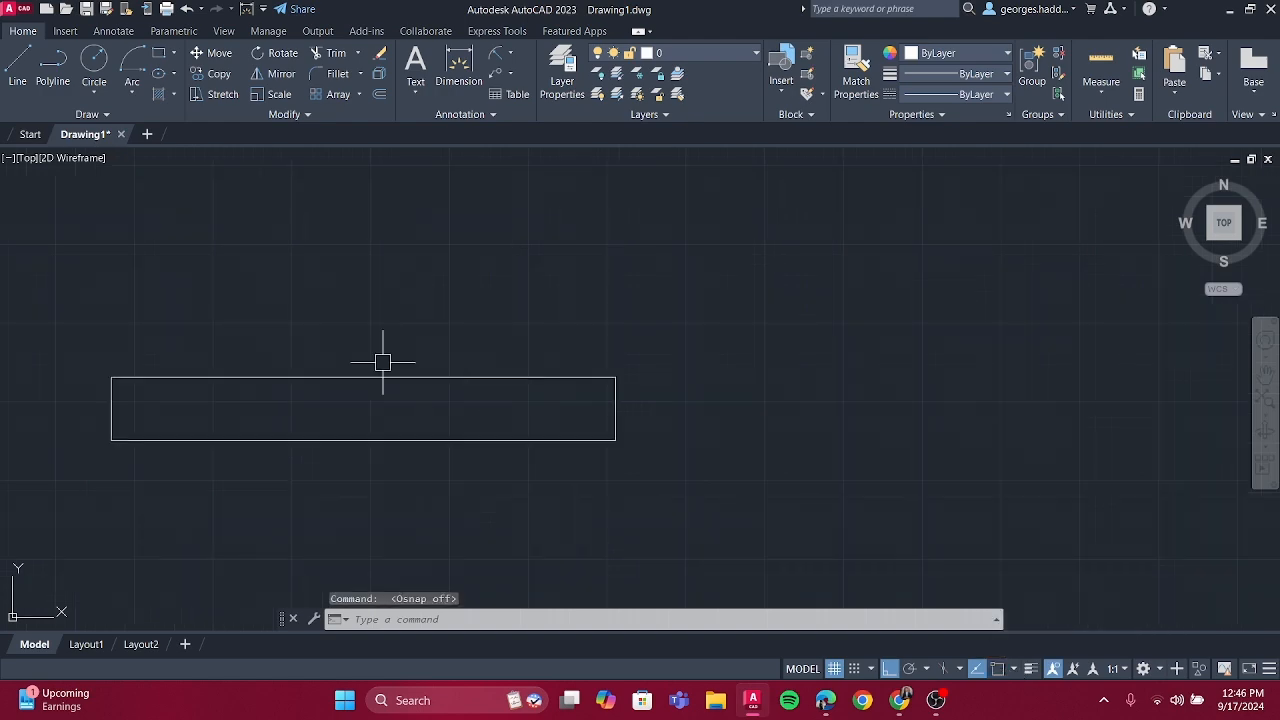
left_click(17, 68)
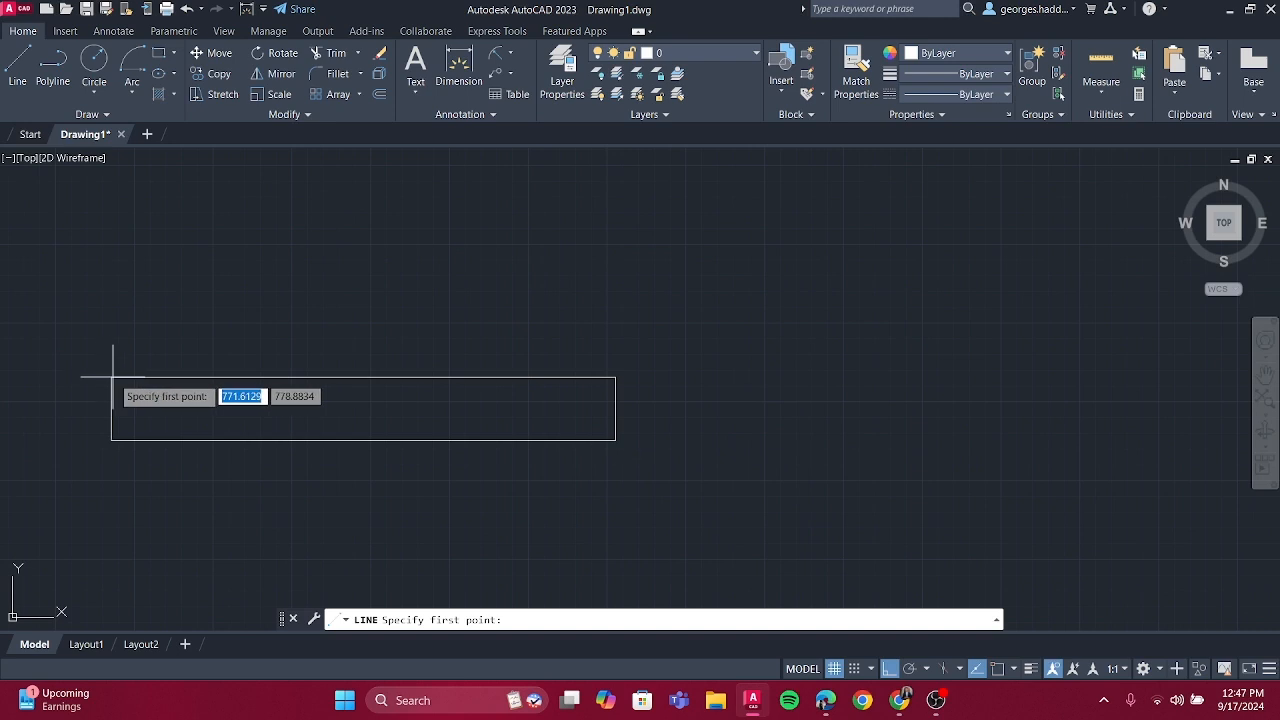
Turn object snap back on, review the available snap modes, and test Line snapping near the rectangle's upper-right corner, cancelling the command
left_click(1014, 669)
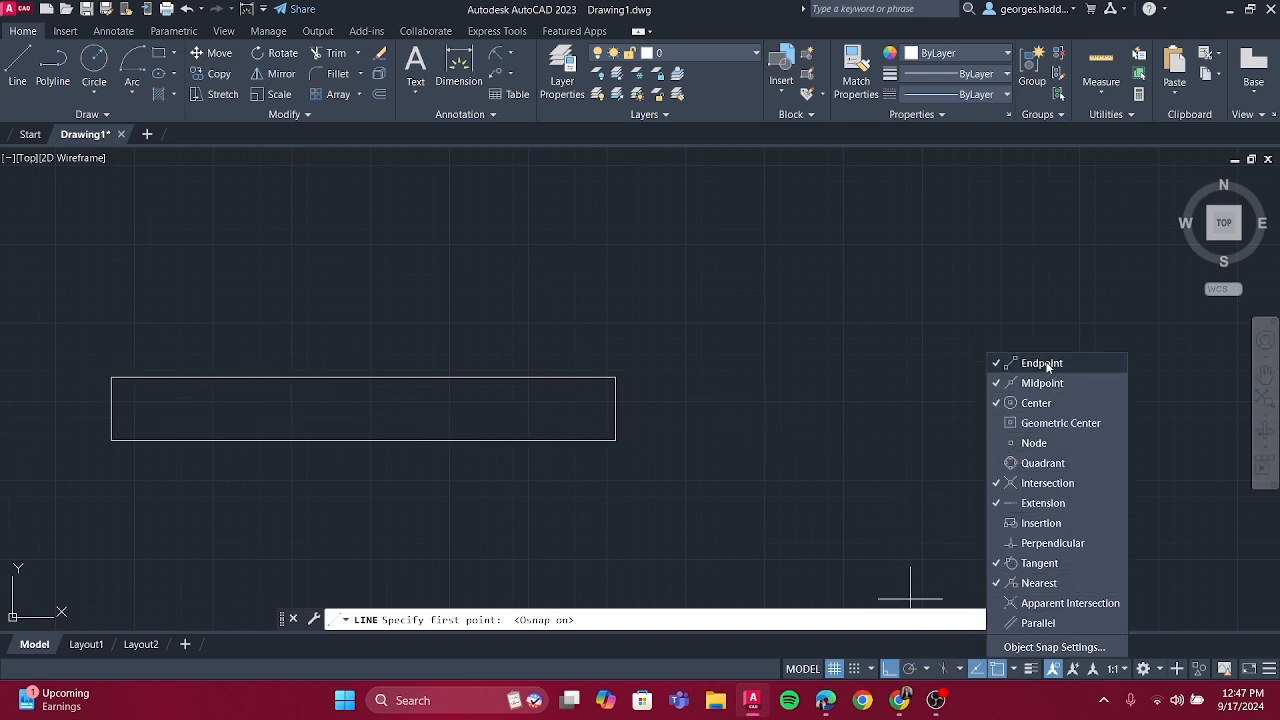
key("Escape")
key("Escape")
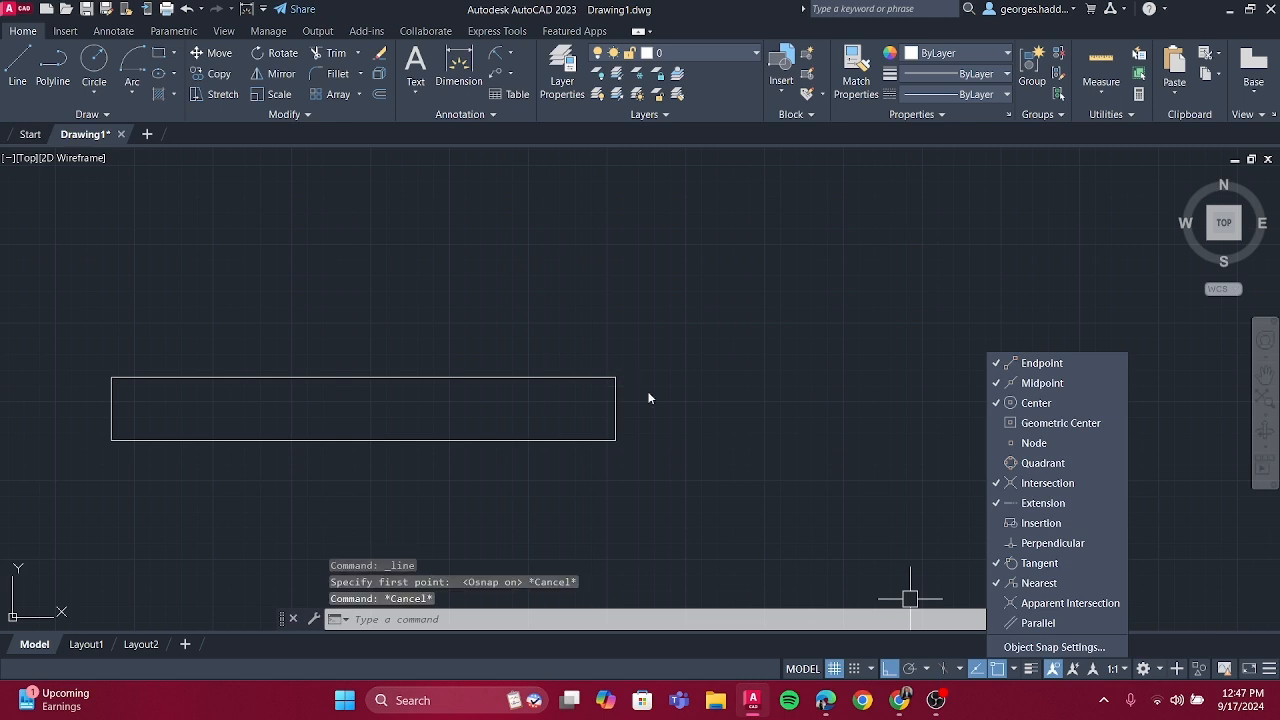
left_click(1015, 669)
key("Escape")
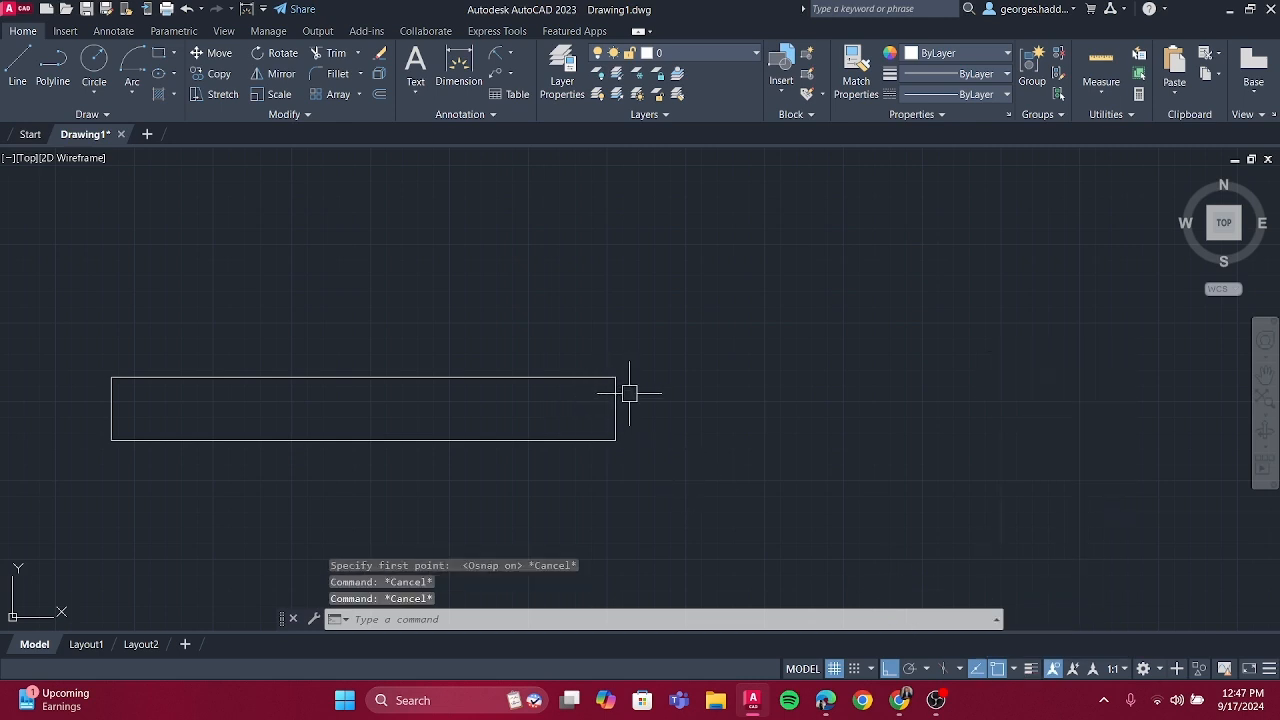
type("l")
key("Return")
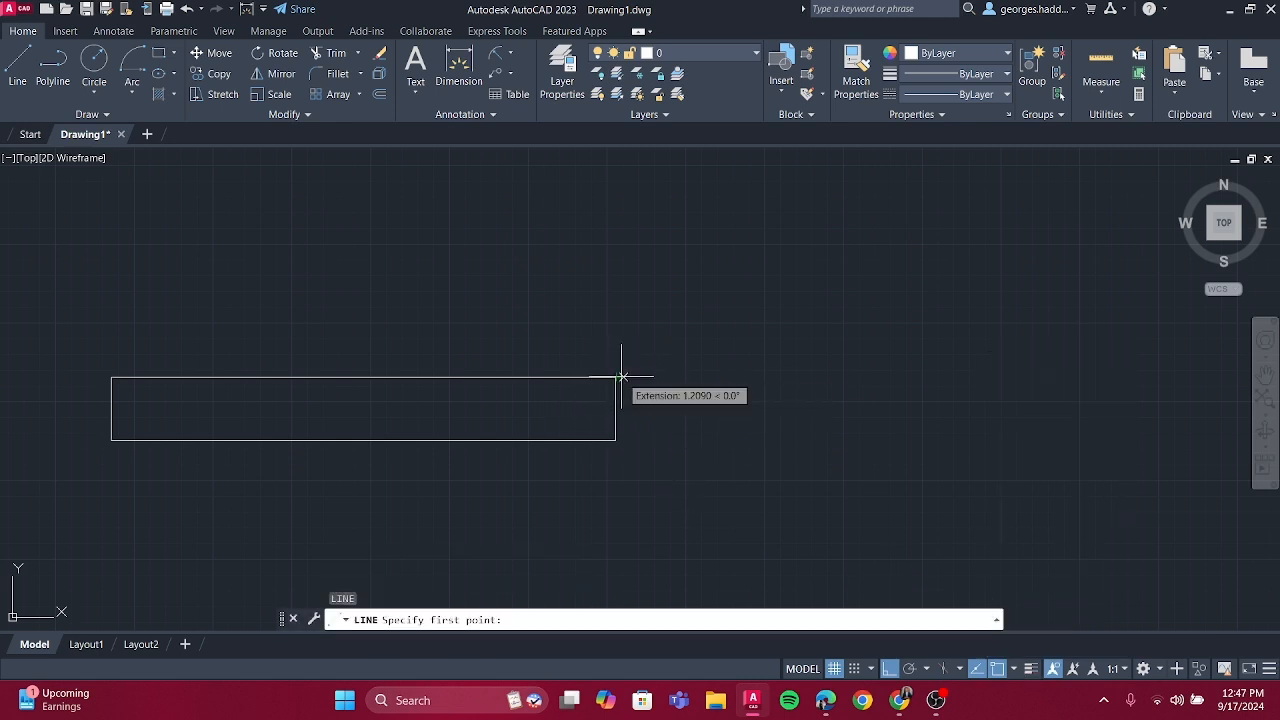
key("Escape")
Disable the Midpoint object snap, start and cancel a test line, and check the snap mode list
left_click(1015, 669)
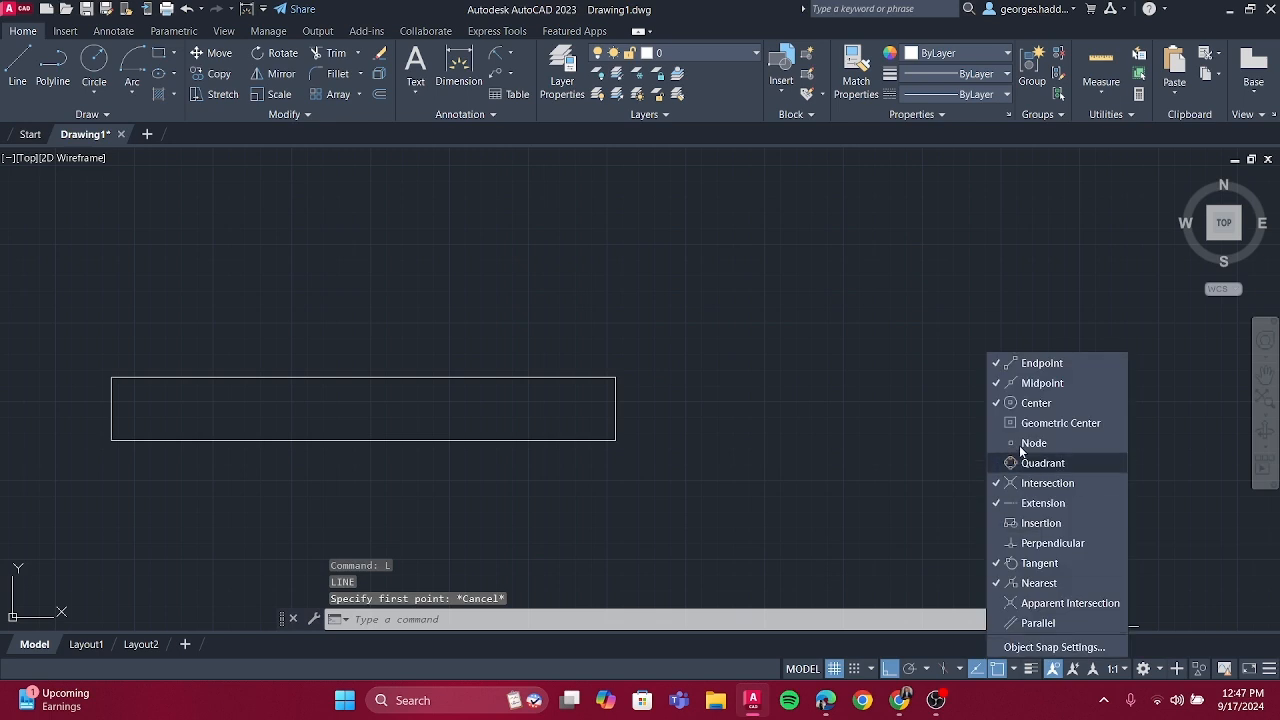
left_click(1040, 383)
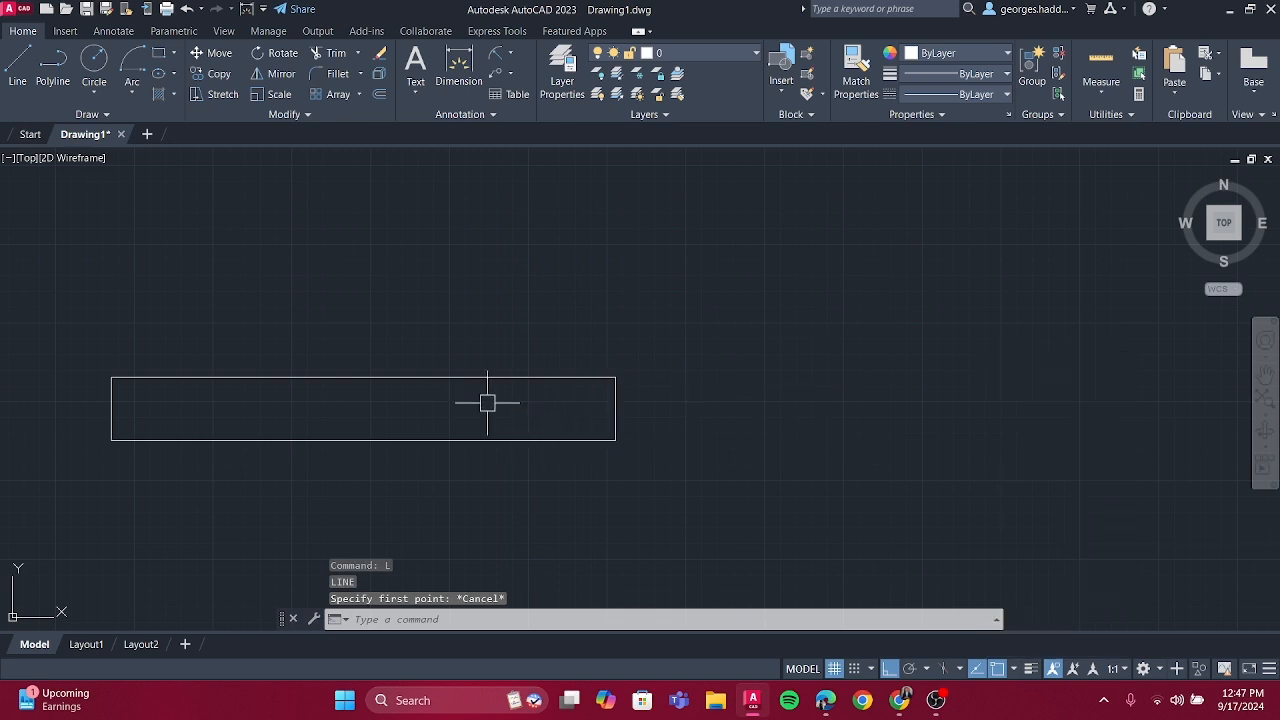
type("l")
key("Return")
key("Escape")
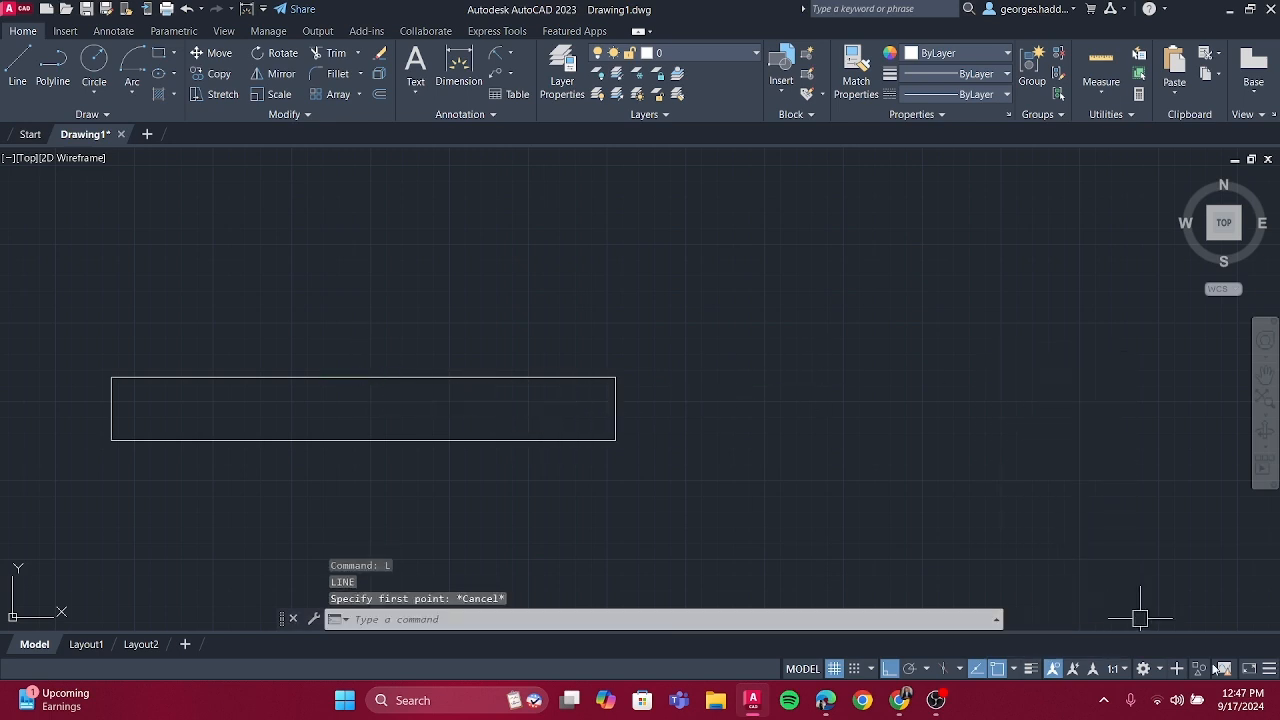
left_click(1012, 667)
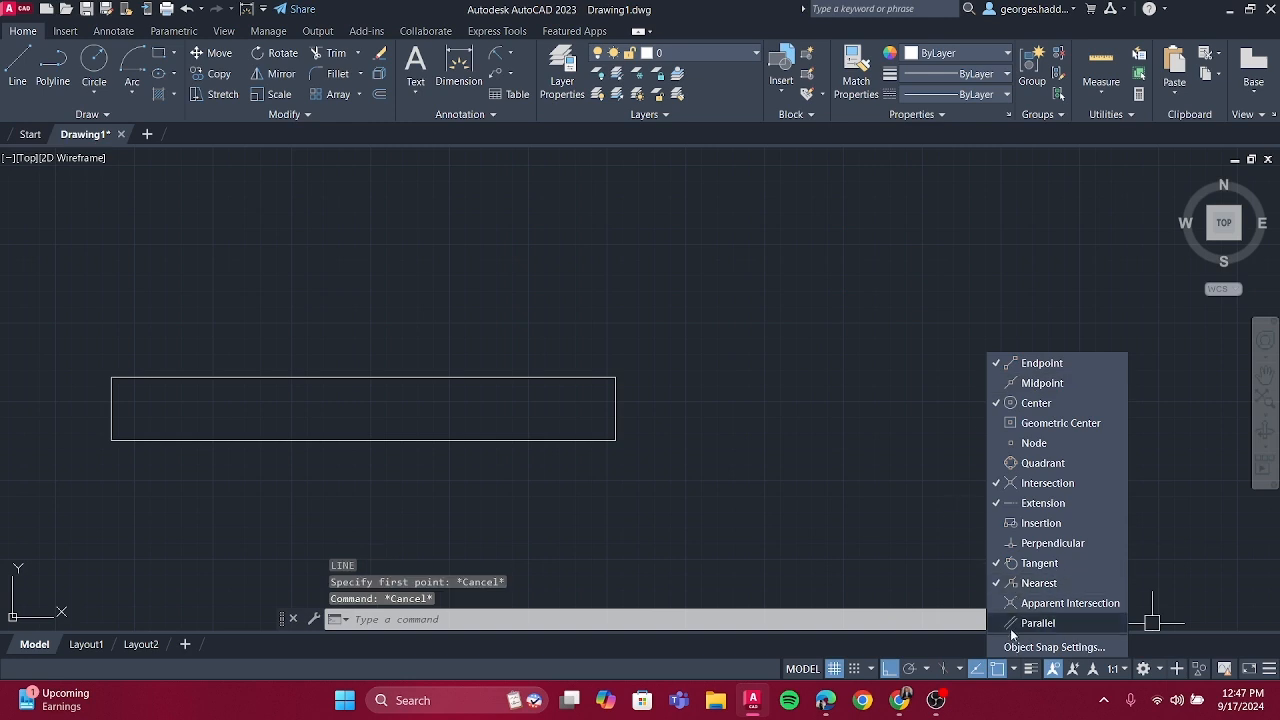
key("Escape")
Draw a sloped test line with Ortho off from the rectangle's upper-right corner up and to the left, ending the Line command
type("l")
key("Return")
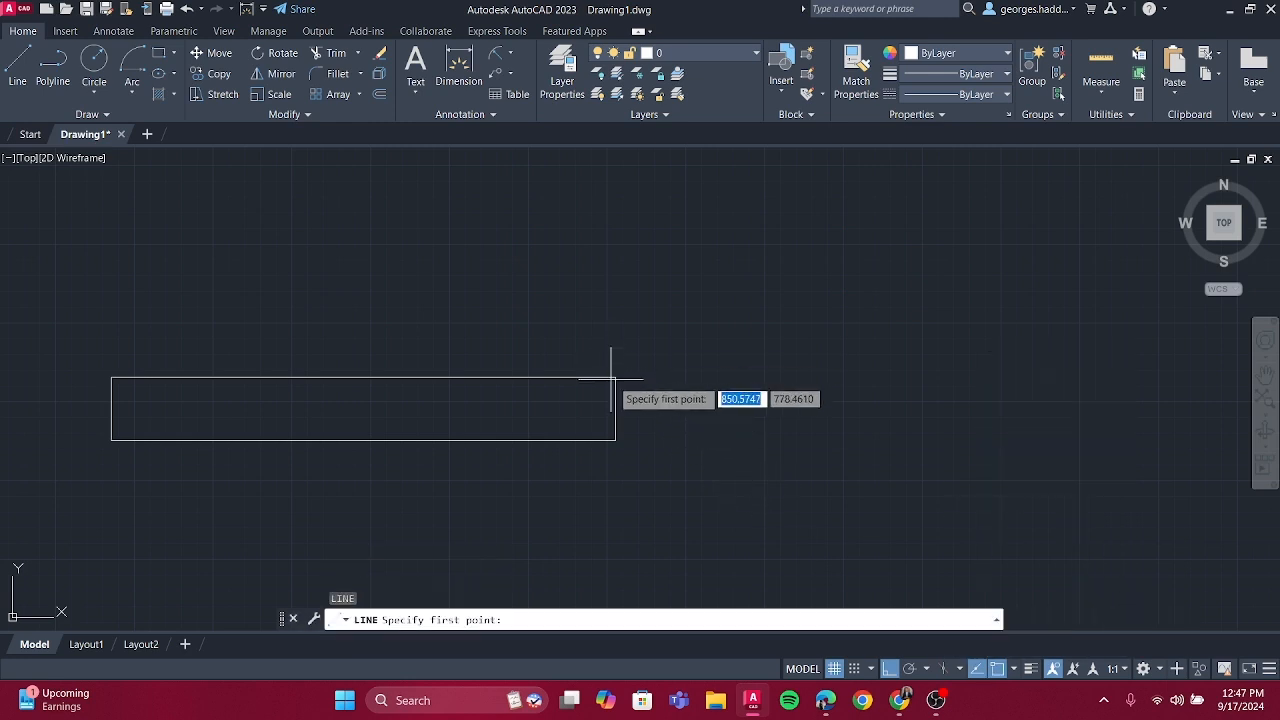
left_click(612, 378)
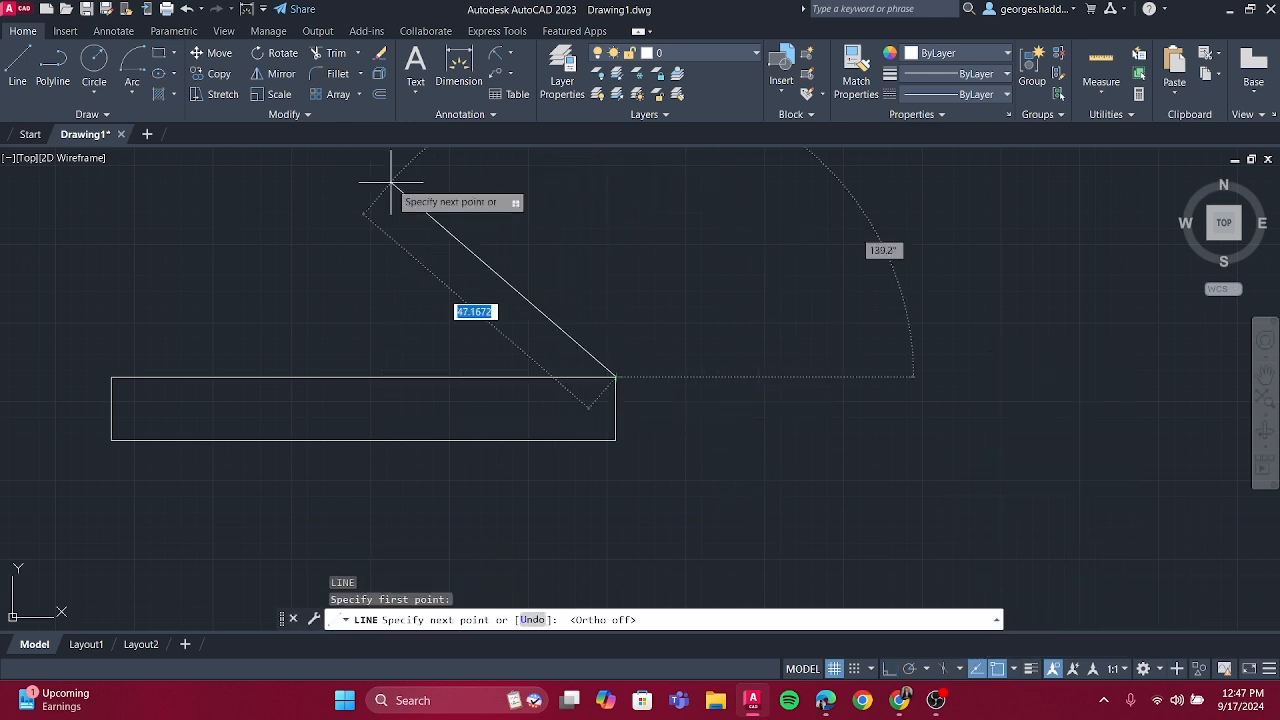
left_click(410, 200)
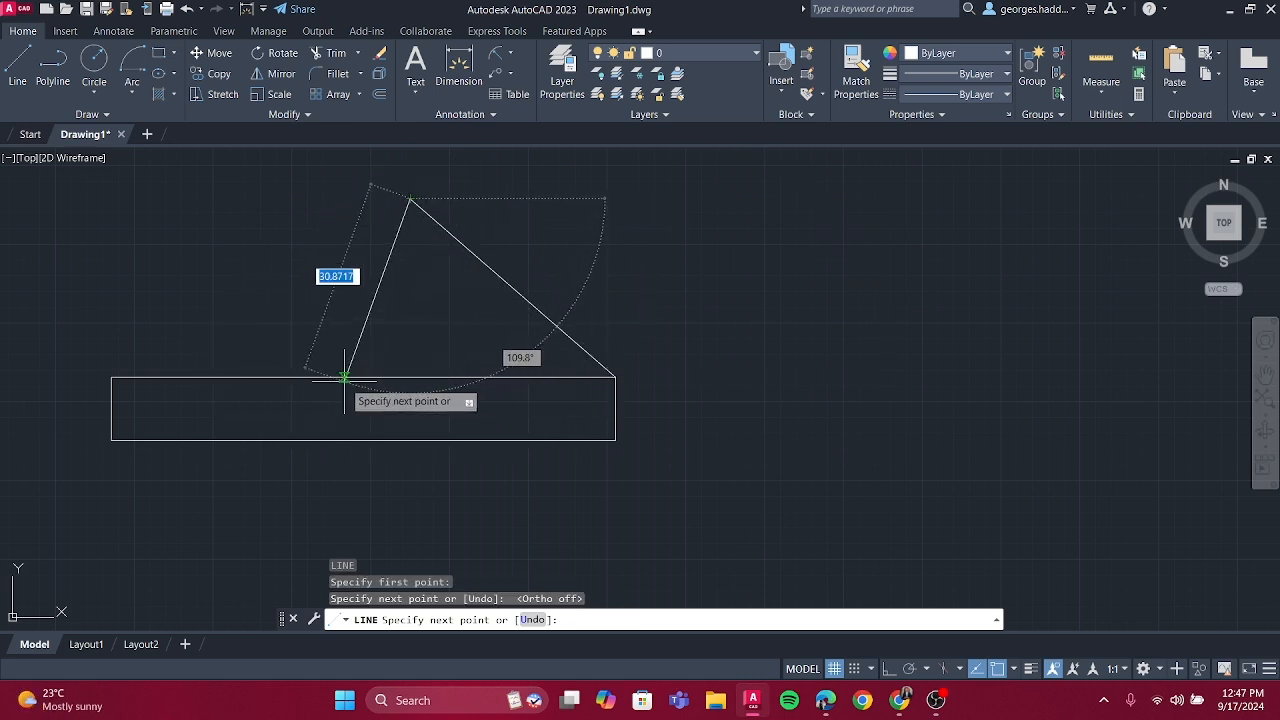
key("Escape")
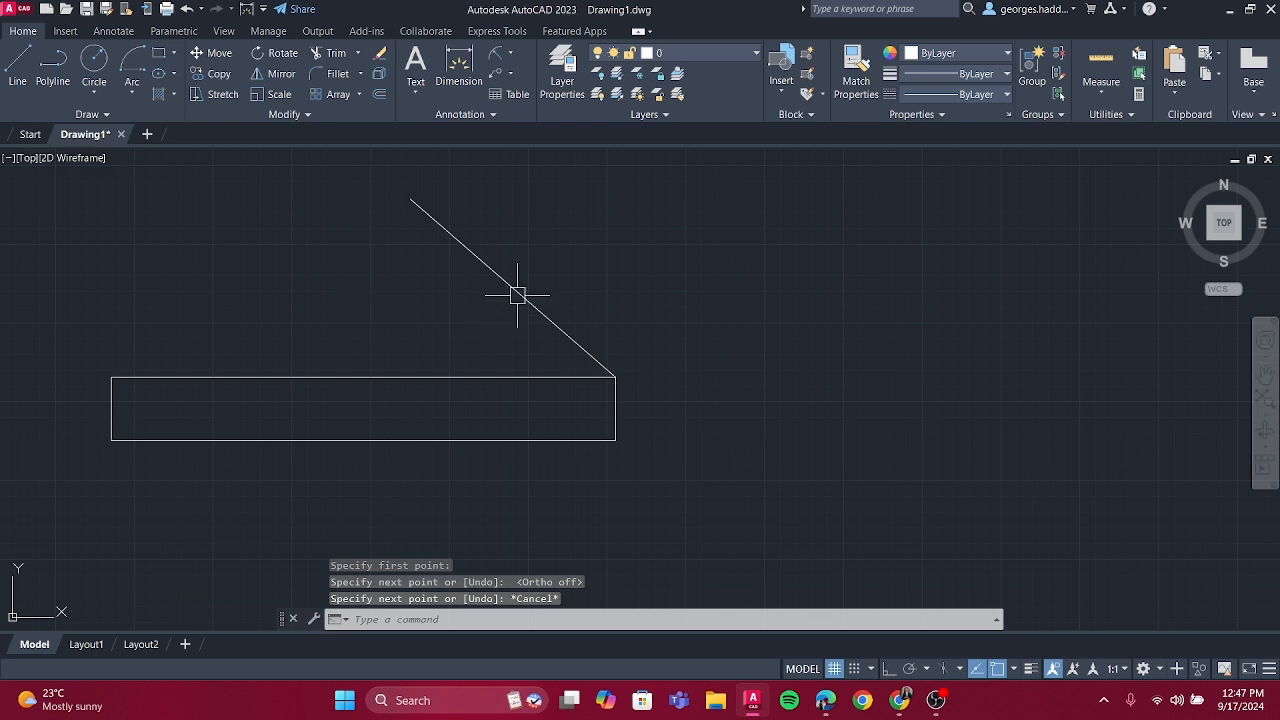
Re-enable the Midpoint object snap and draw a line from the sloped line's free end to the midpoint of the rectangle's upper edge
left_click(1018, 669)
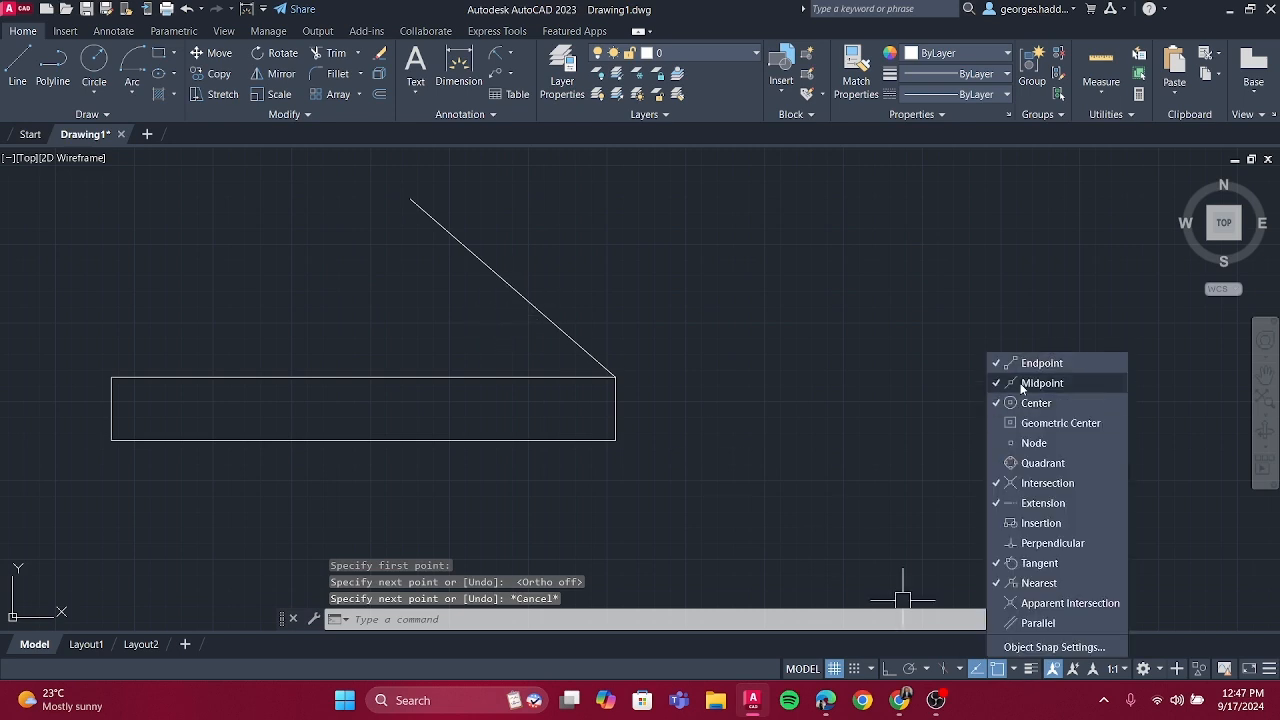
key("Escape")
type("l")
key("Return")
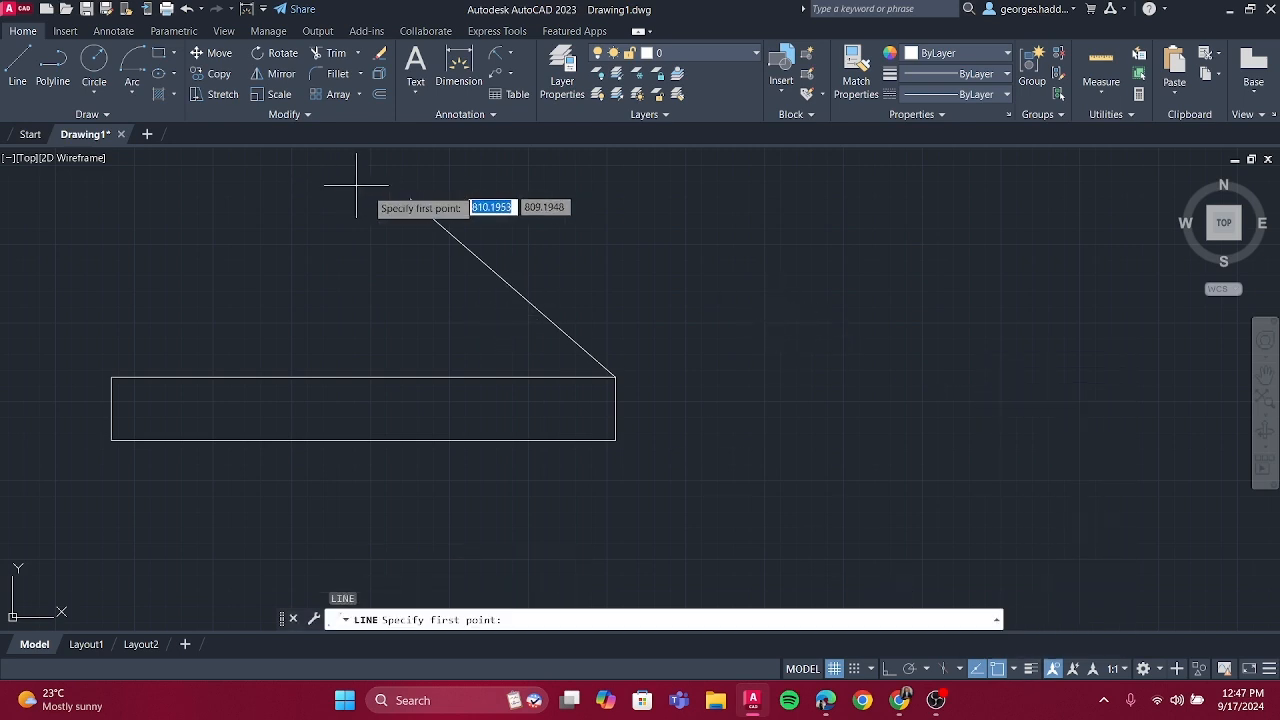
left_click(410, 200)
left_click(365, 377)
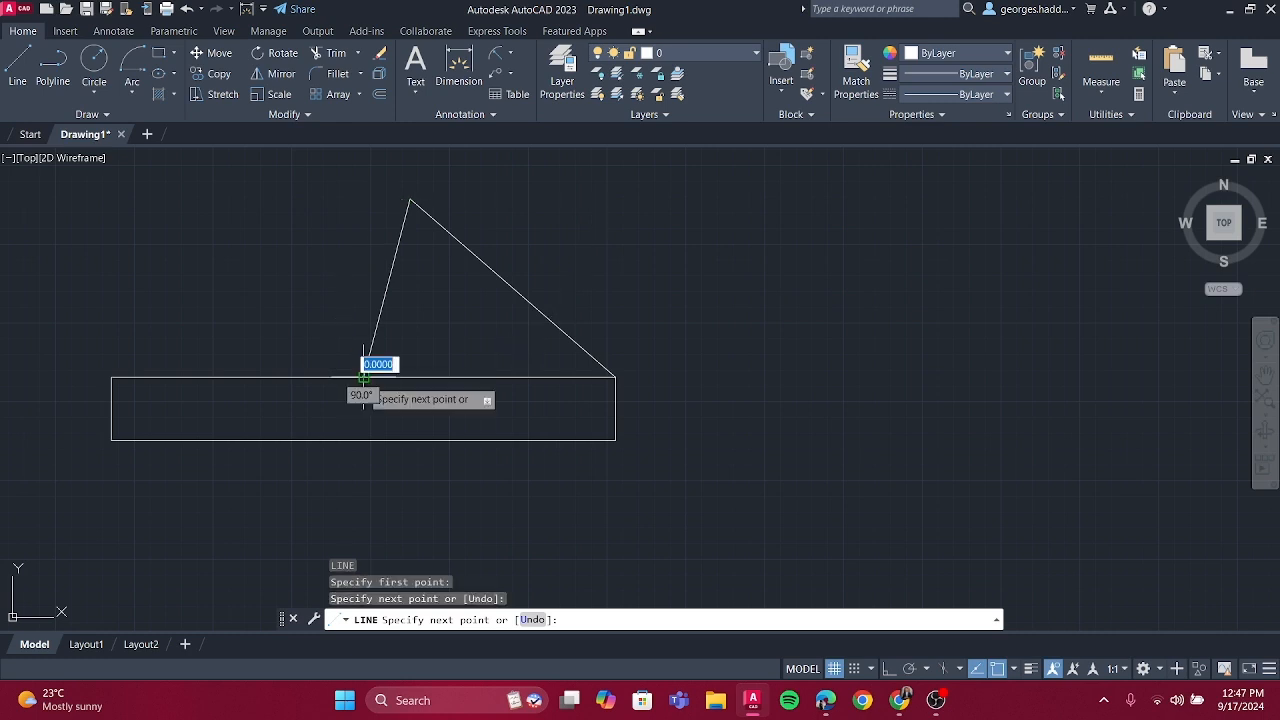
key("Escape")
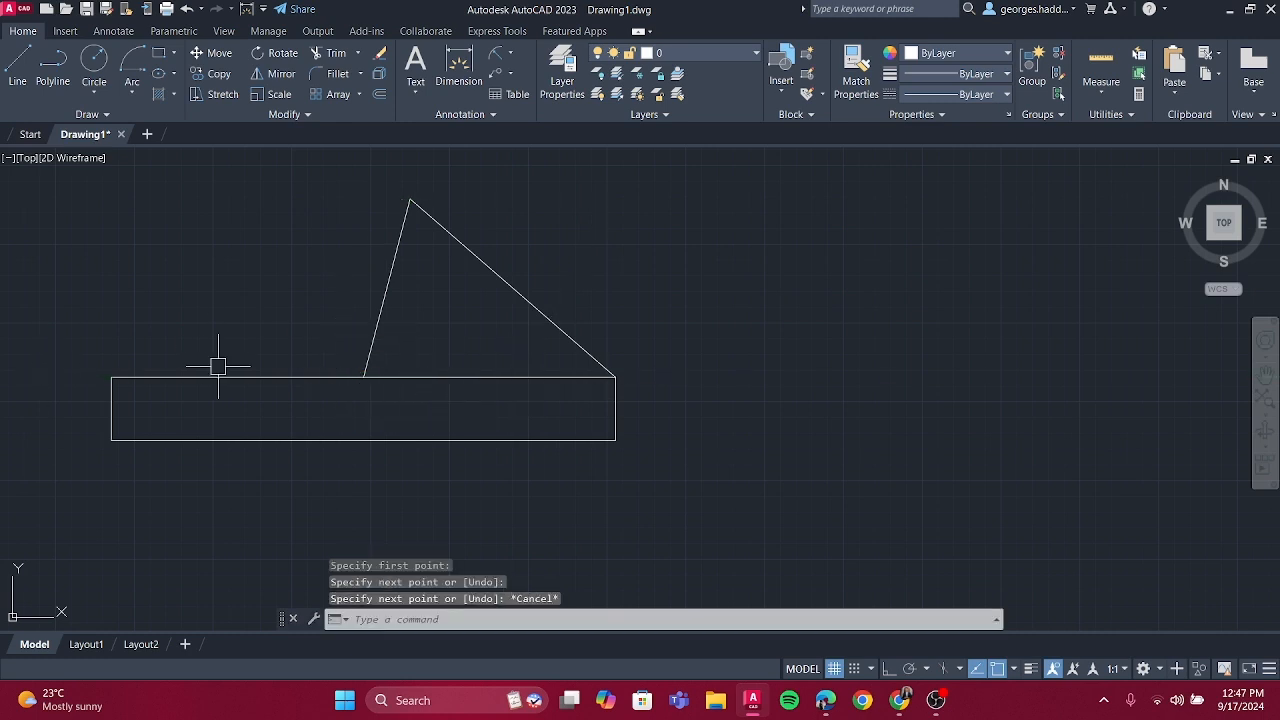
Erase the two sloped test lines above the rectangle and check the enabled object snap modes
left_click(674, 269)
left_click(247, 196)
key("Delete")
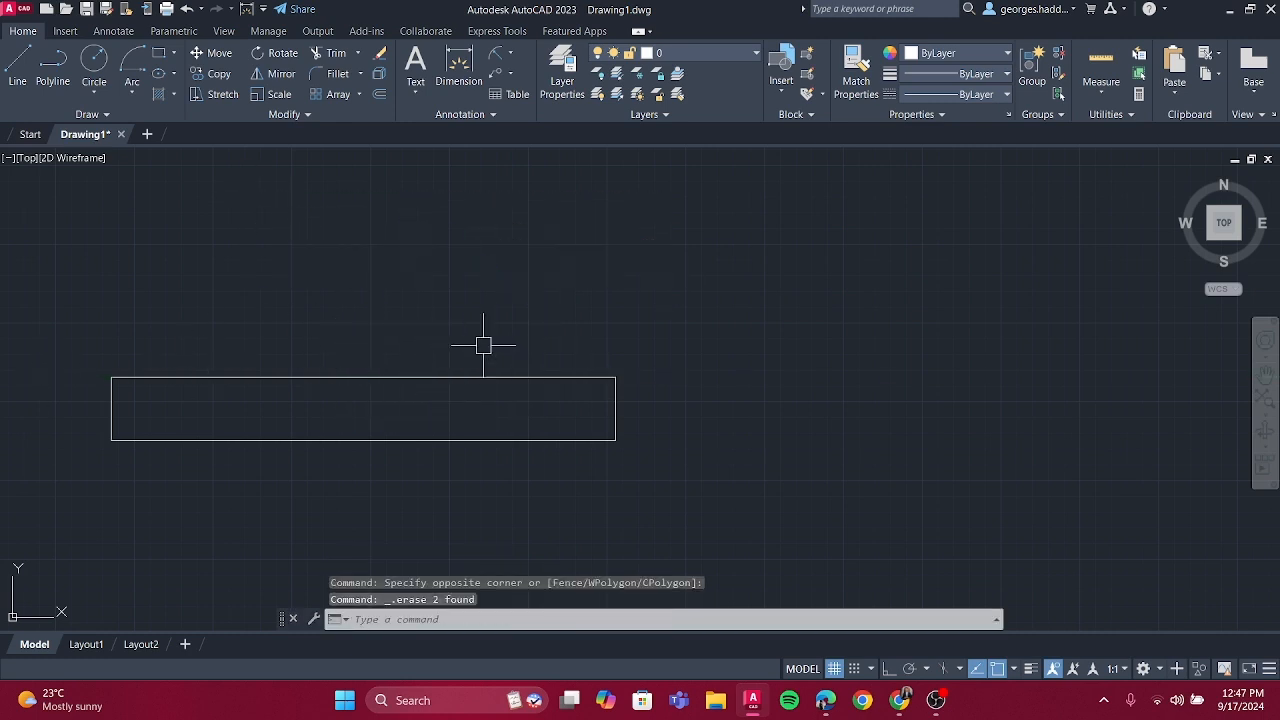
left_click(1015, 669)
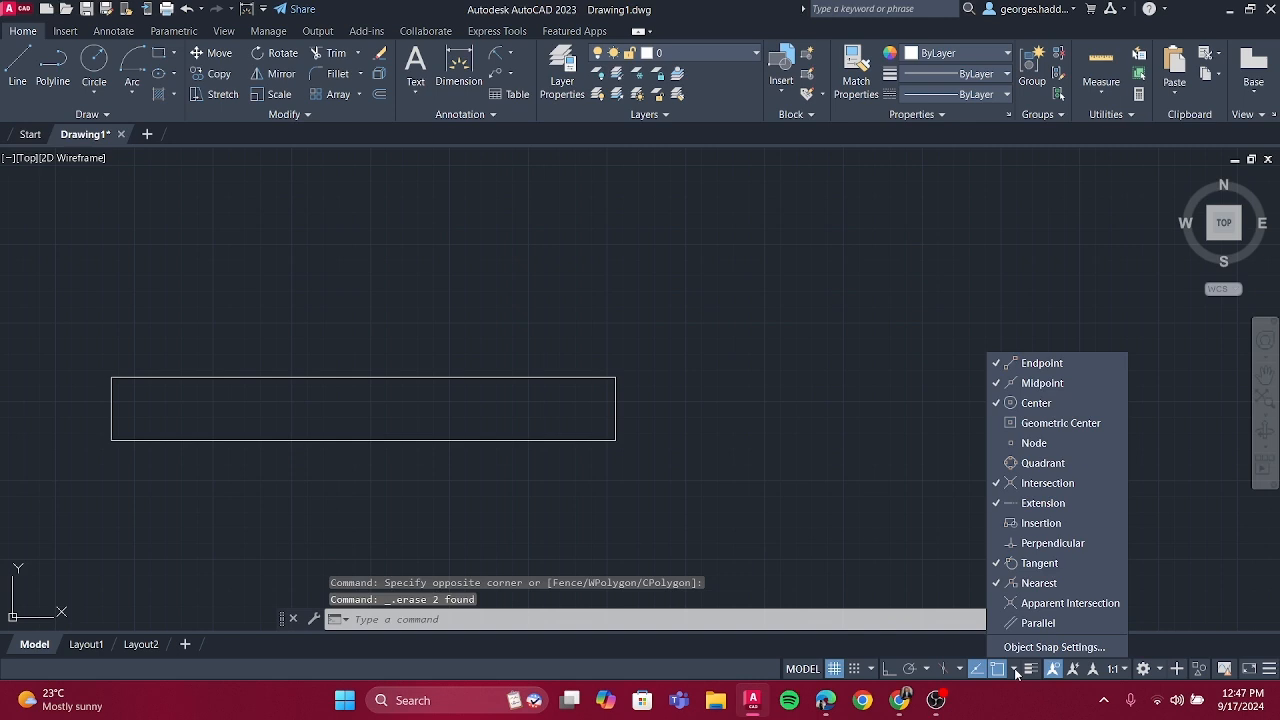
left_click(1015, 673)
Stretch the rectangle's right end 20 units to the right, using its lower-right corner as the base point
mouse_move(549, 389)
middle_mouse_down()
mouse_move(555, 401)
mouse_move(508, 406)
middle_mouse_up()
scroll(508, 405, "up", 2)
scroll(502, 403, "down", 4)
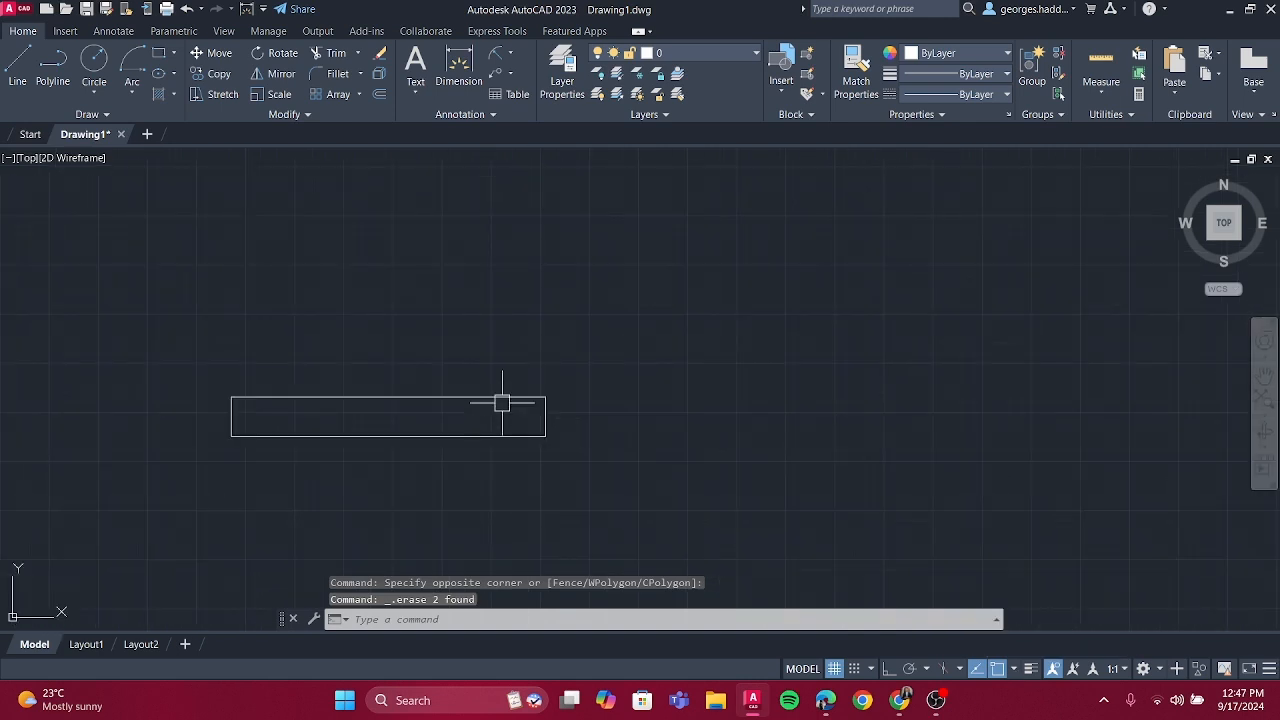
scroll(523, 449, "up", 2)
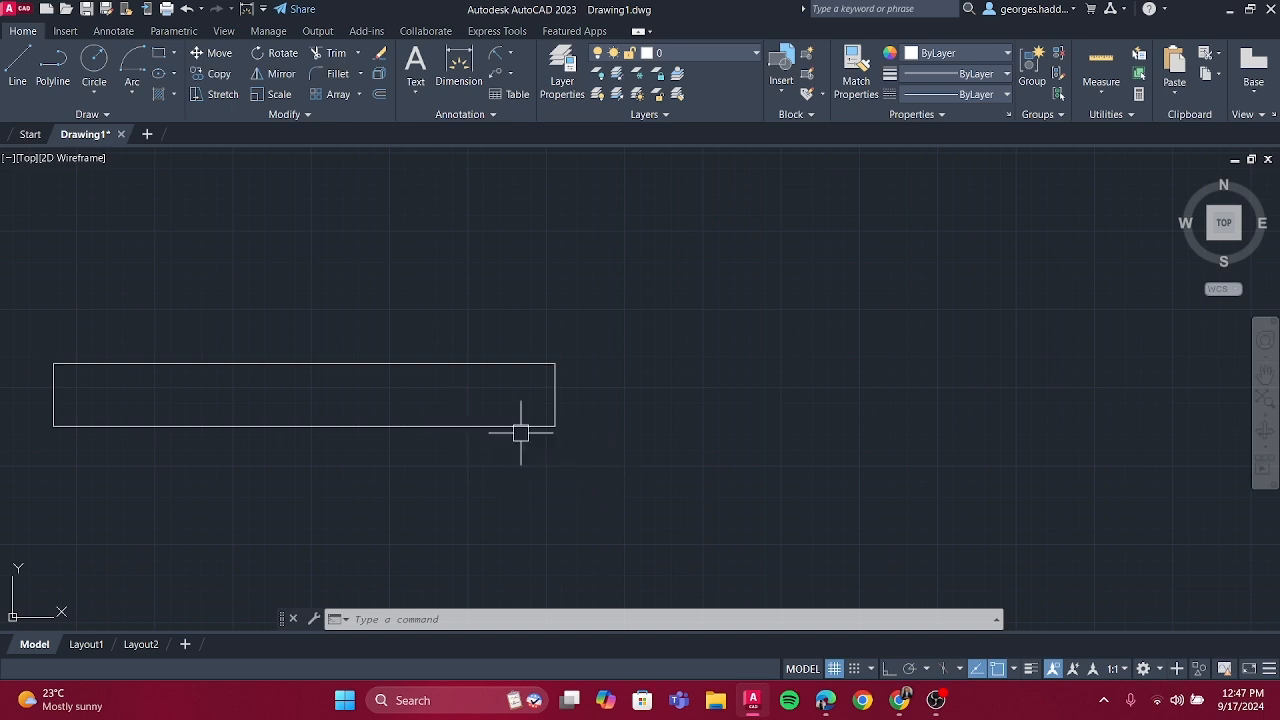
left_click(218, 94)
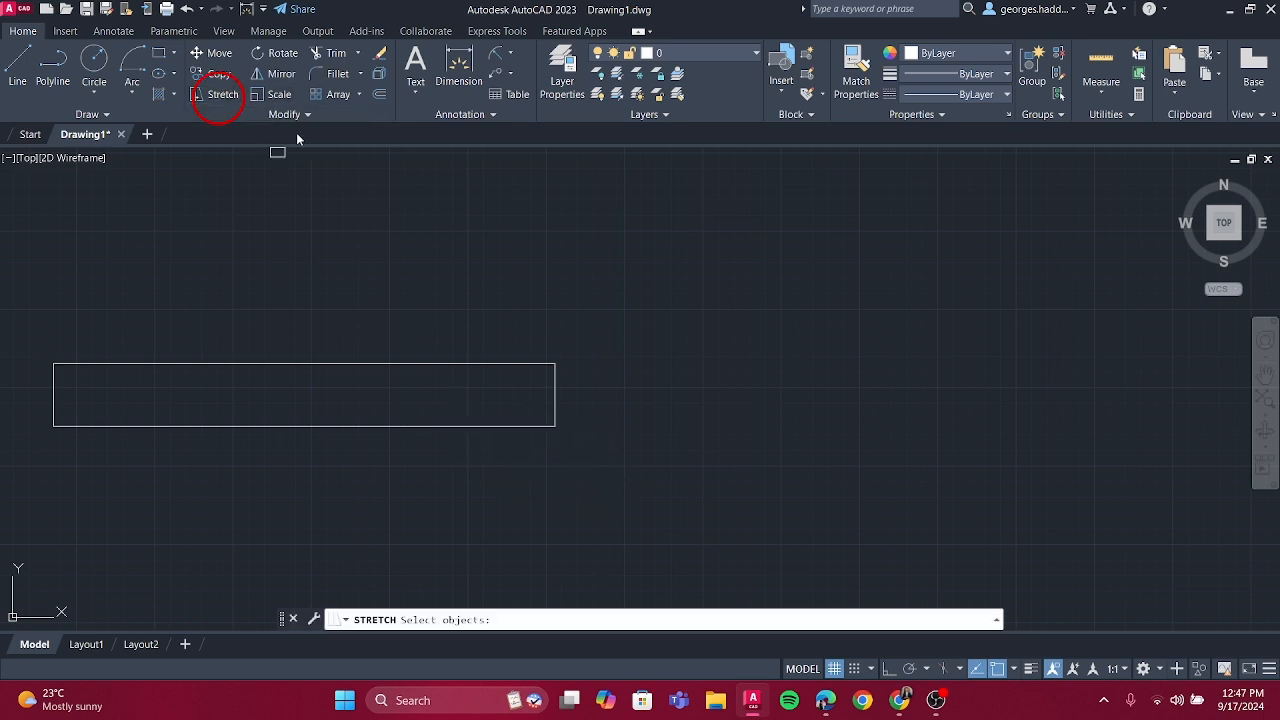
left_click(583, 457)
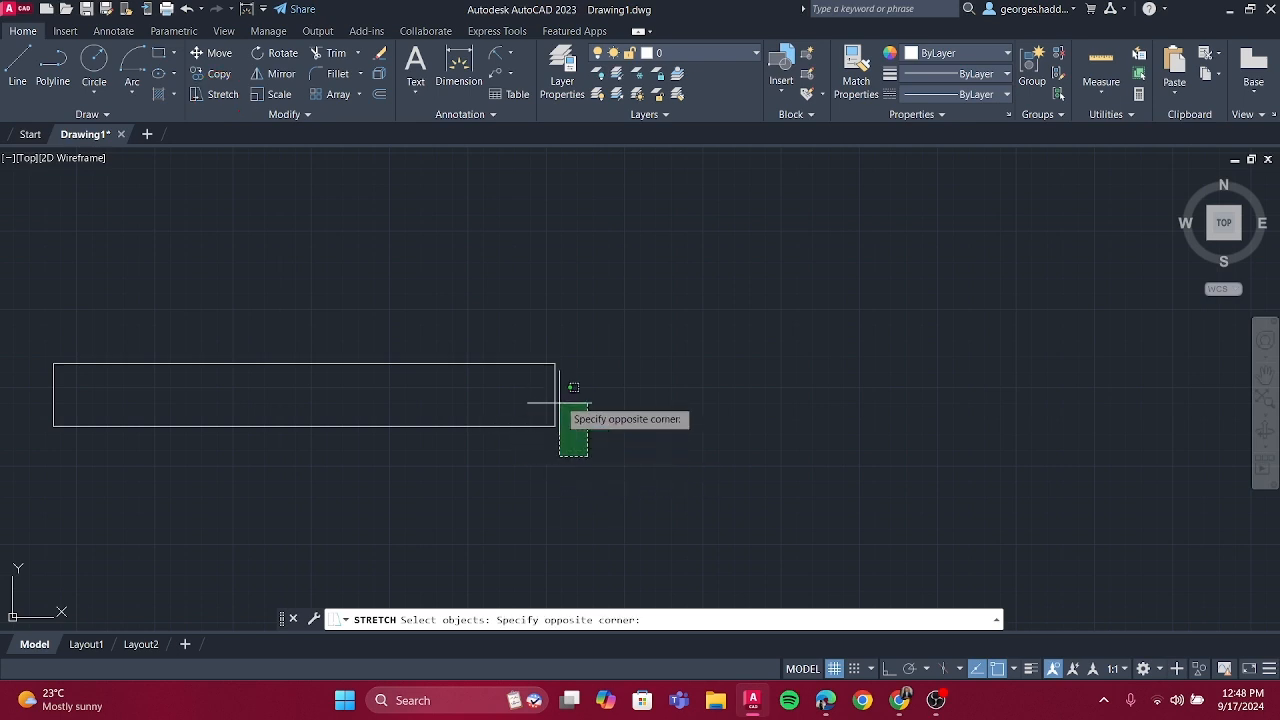
left_click(475, 317)
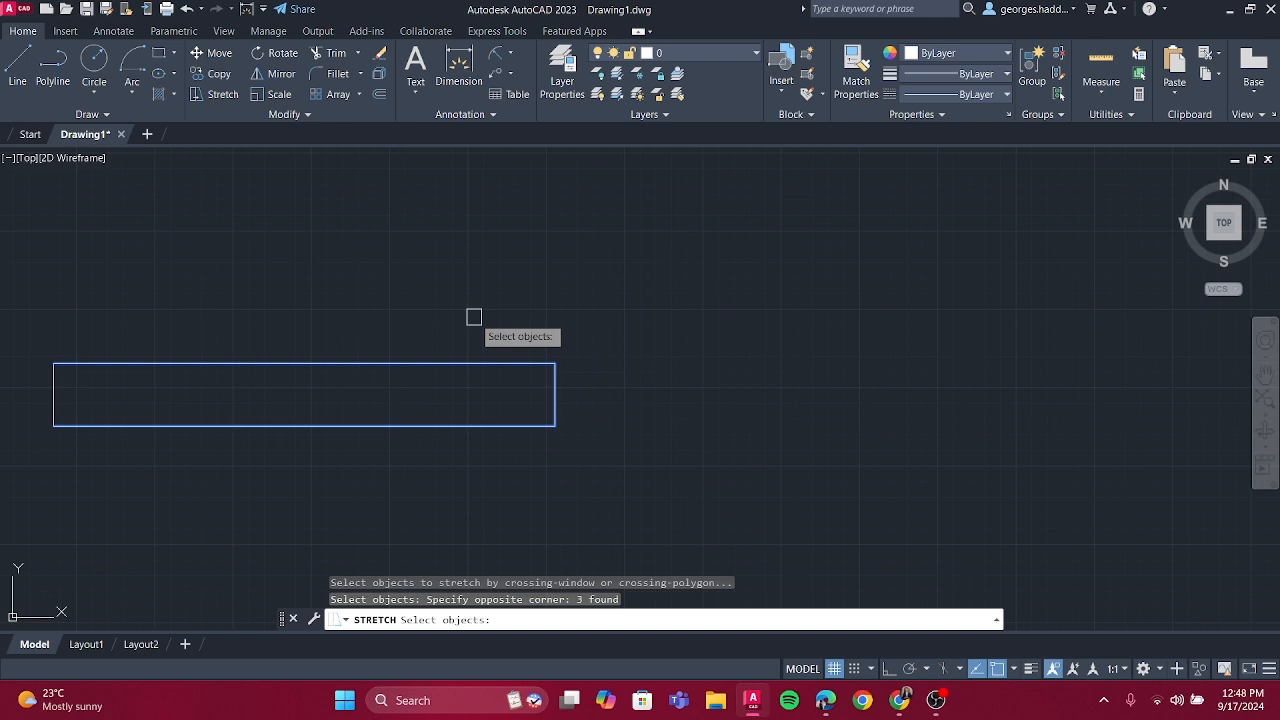
key("Return")
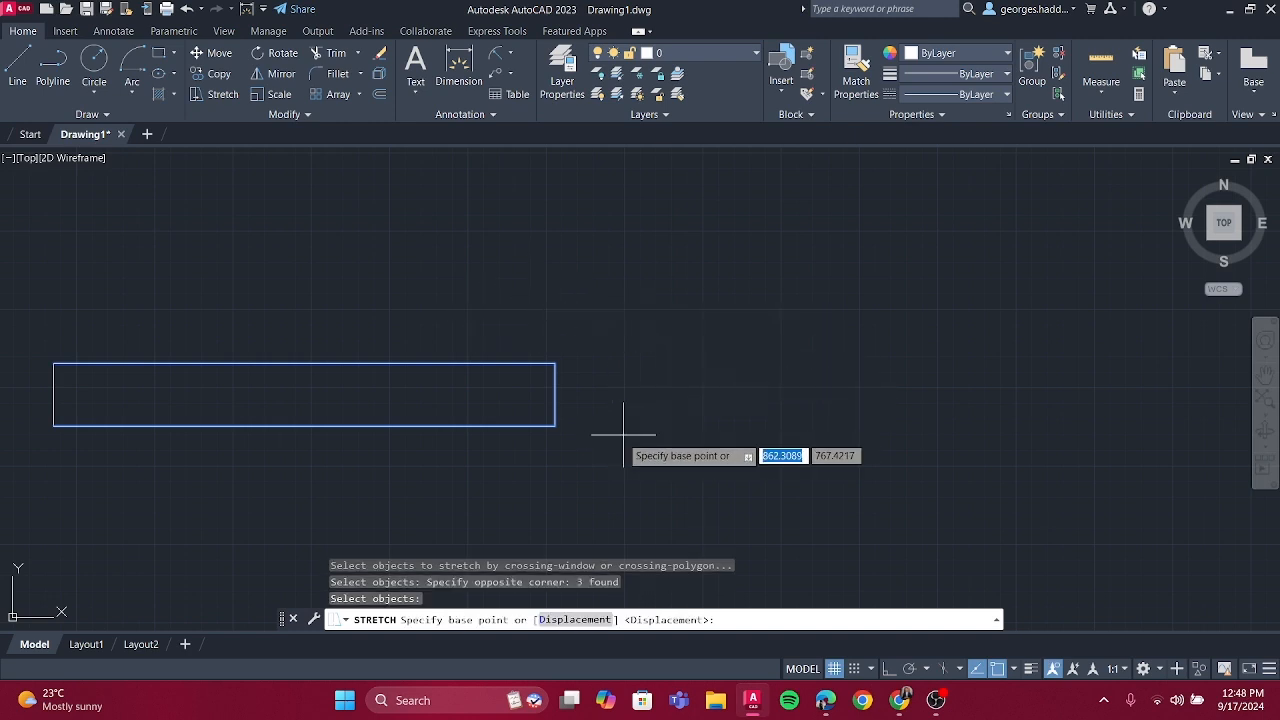
left_click(555, 425)
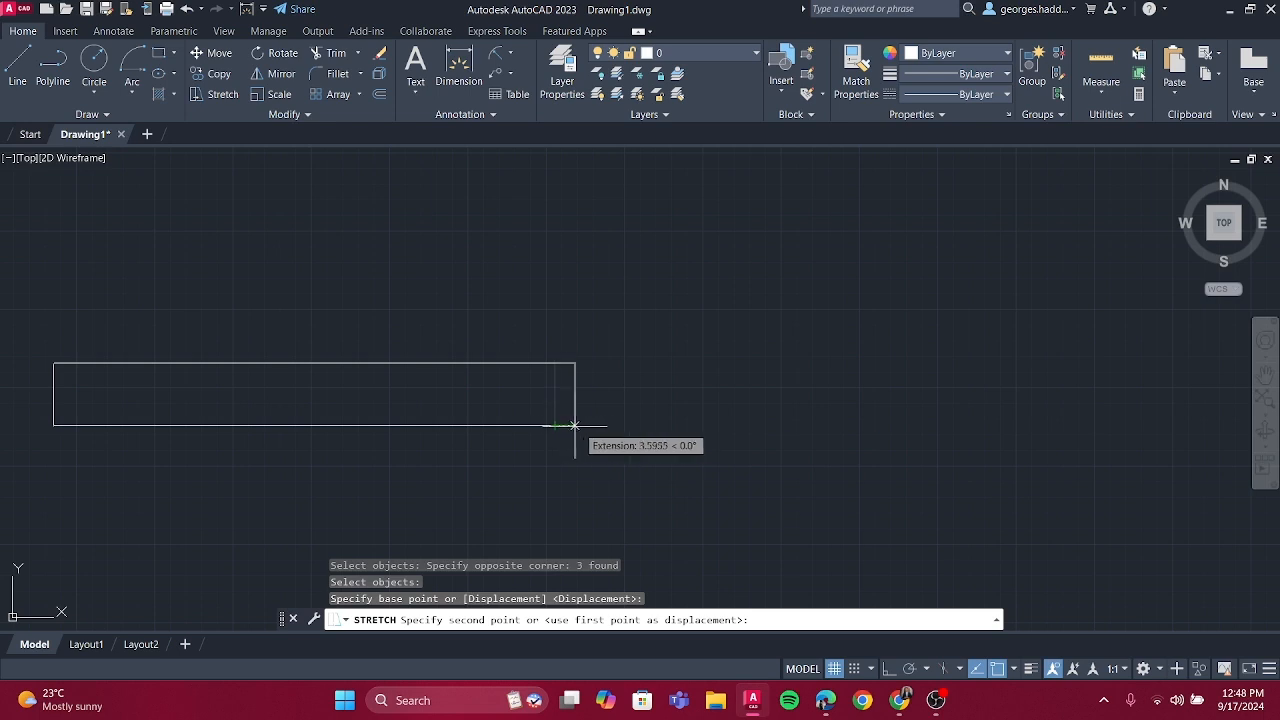
type("20")
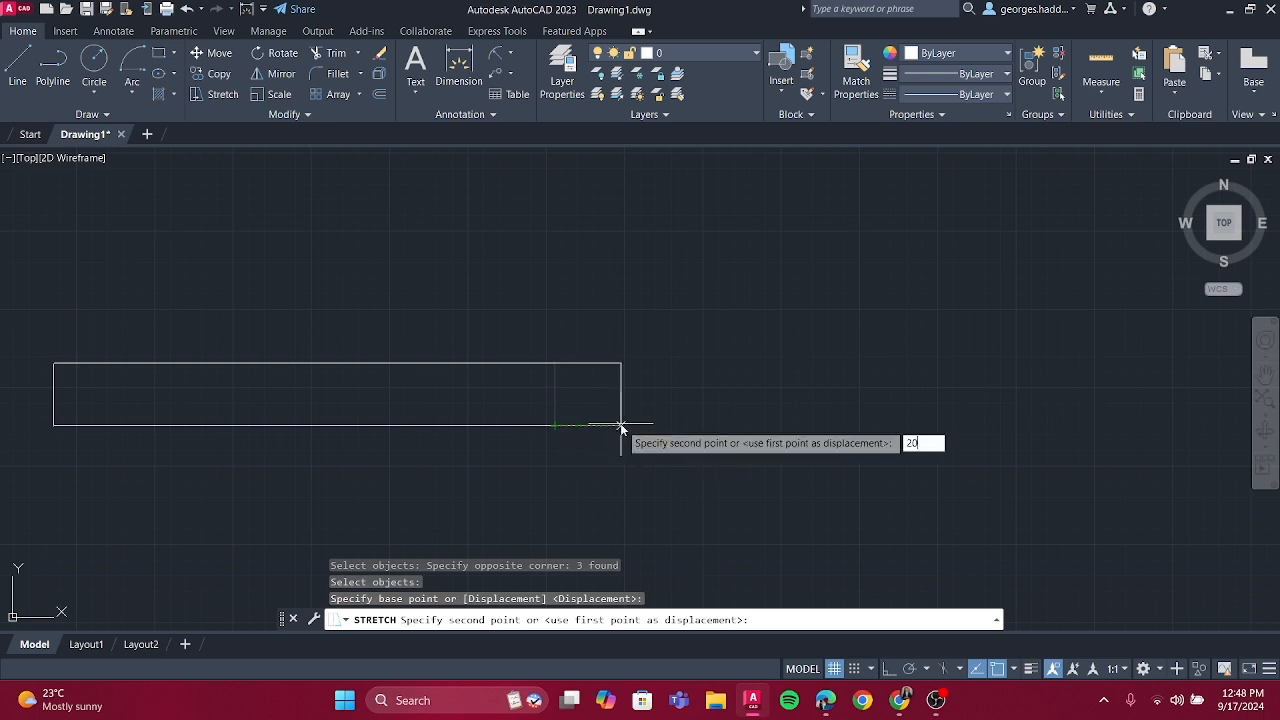
key("Return")
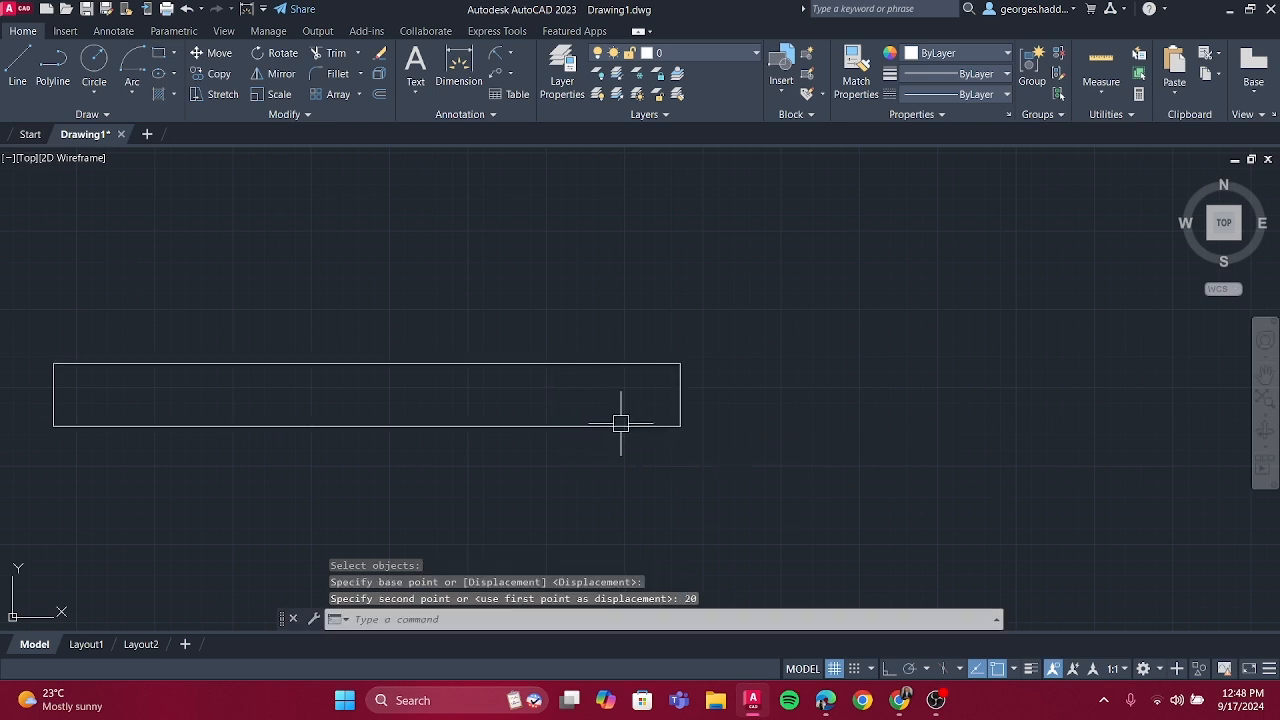
Add an aligned dimension along the rectangle's lower edge, from its lower-left to lower-right corner, placed below the edge
left_click(512, 56)
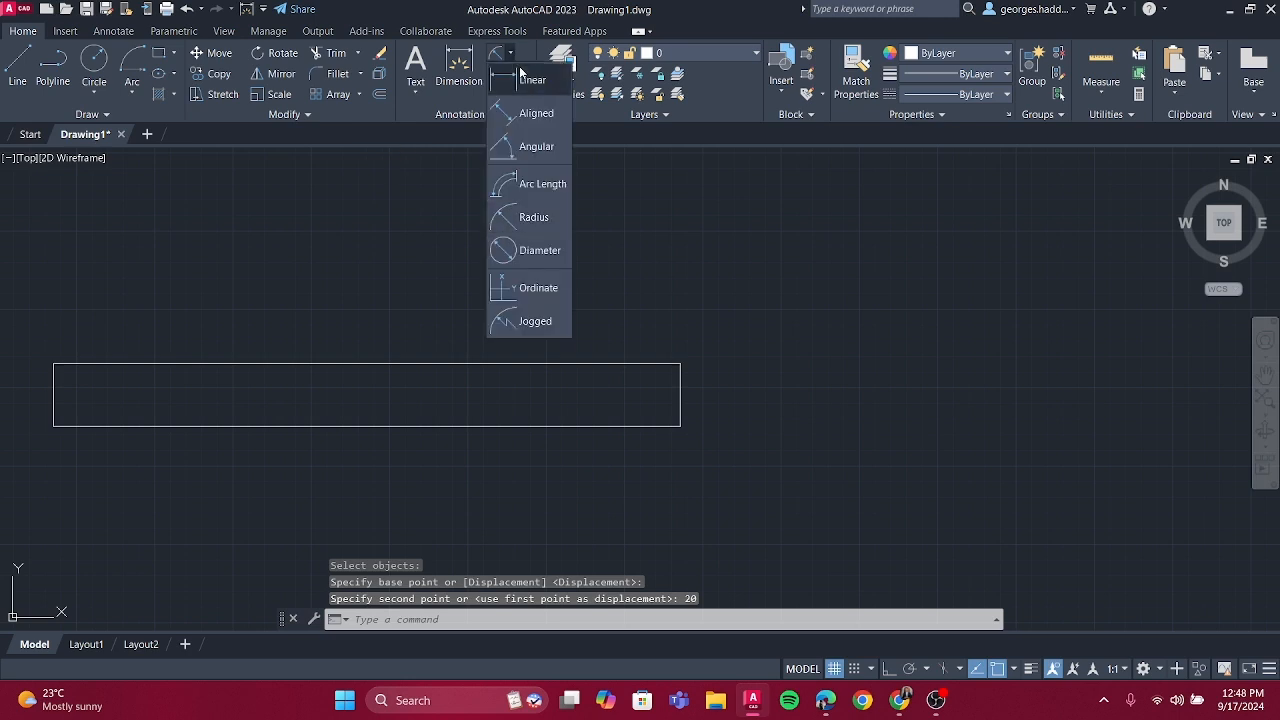
left_click(525, 143)
left_click(54, 426)
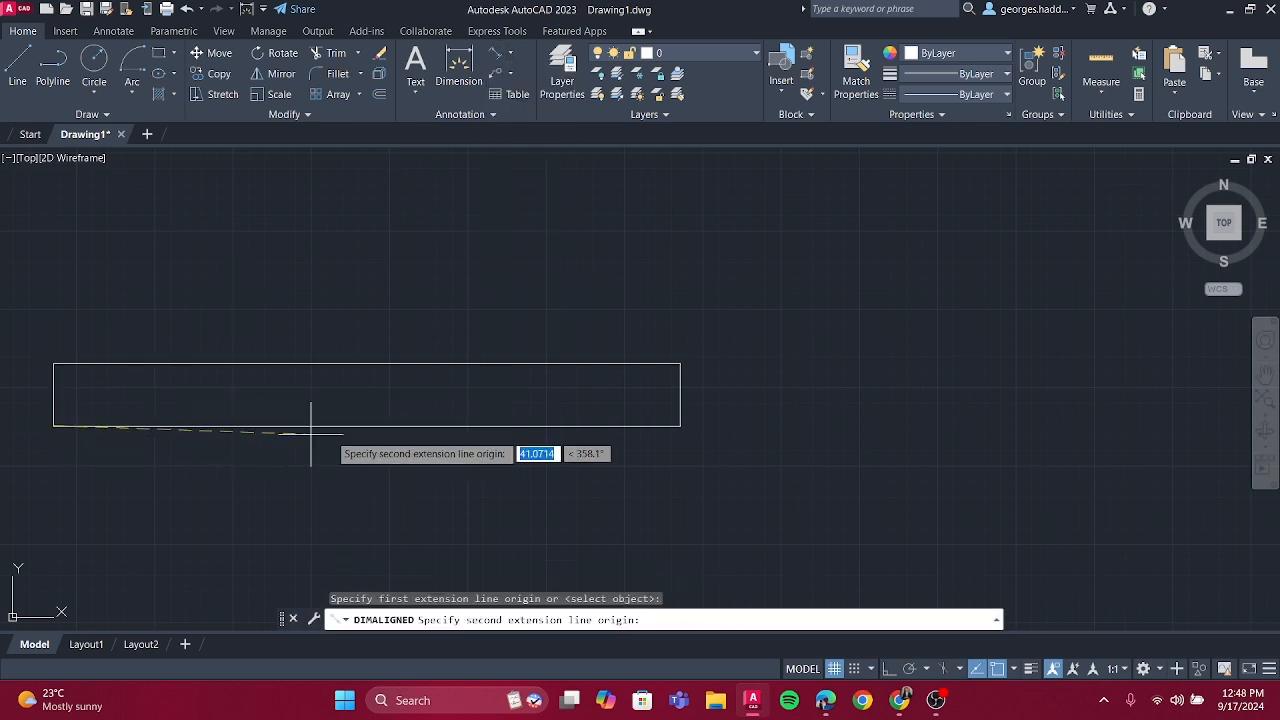
left_click(680, 426)
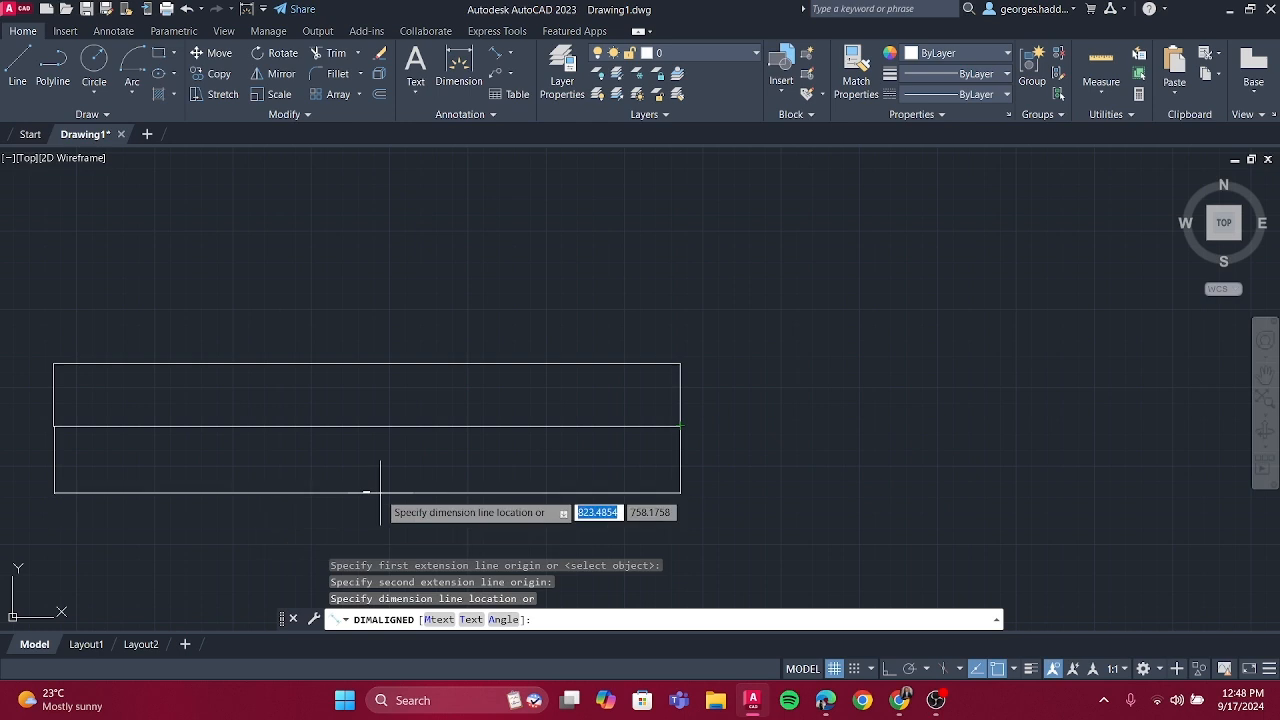
scroll(305, 494, "up", 3)
left_click(307, 492)
Examine the text of the aligned dimension below the rectangle
scroll(305, 489, "down", 3)
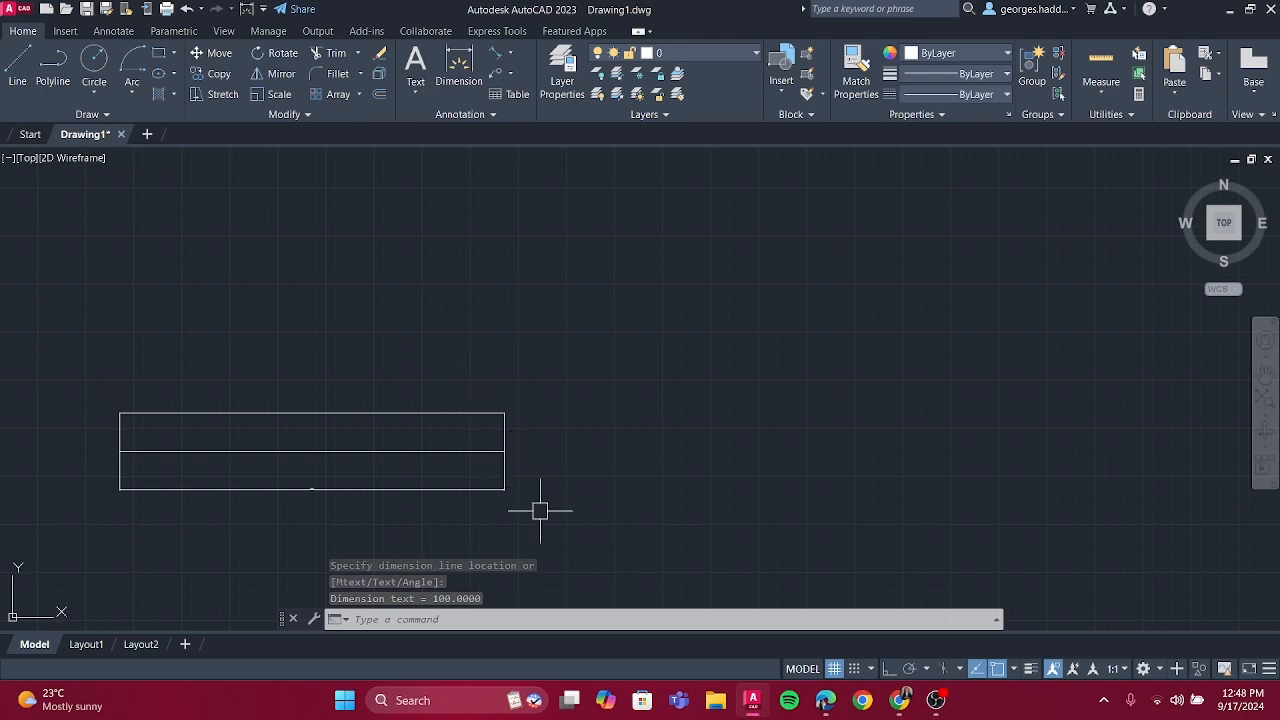
scroll(578, 484, "up", 2)
middle_click_drag(599, 480, 791, 405)
scroll(791, 405, "down", 2)
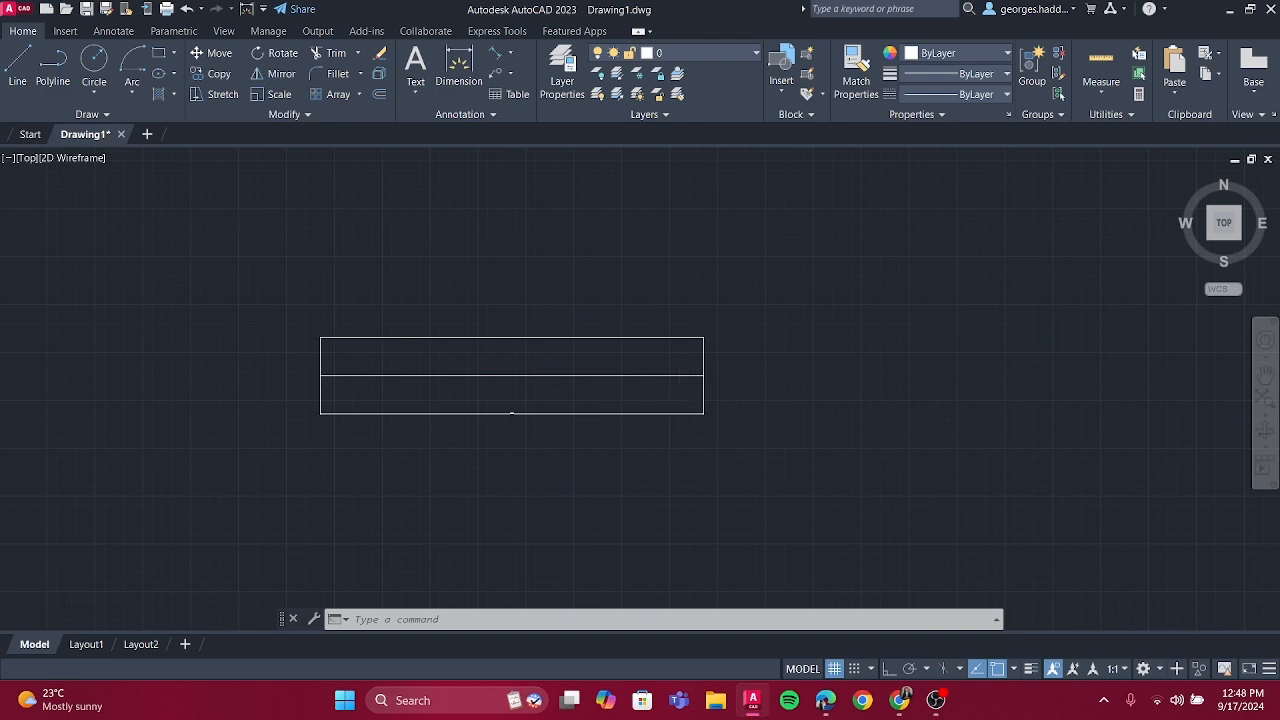
scroll(661, 397, "up", 6)
scroll(648, 433, "up", 3)
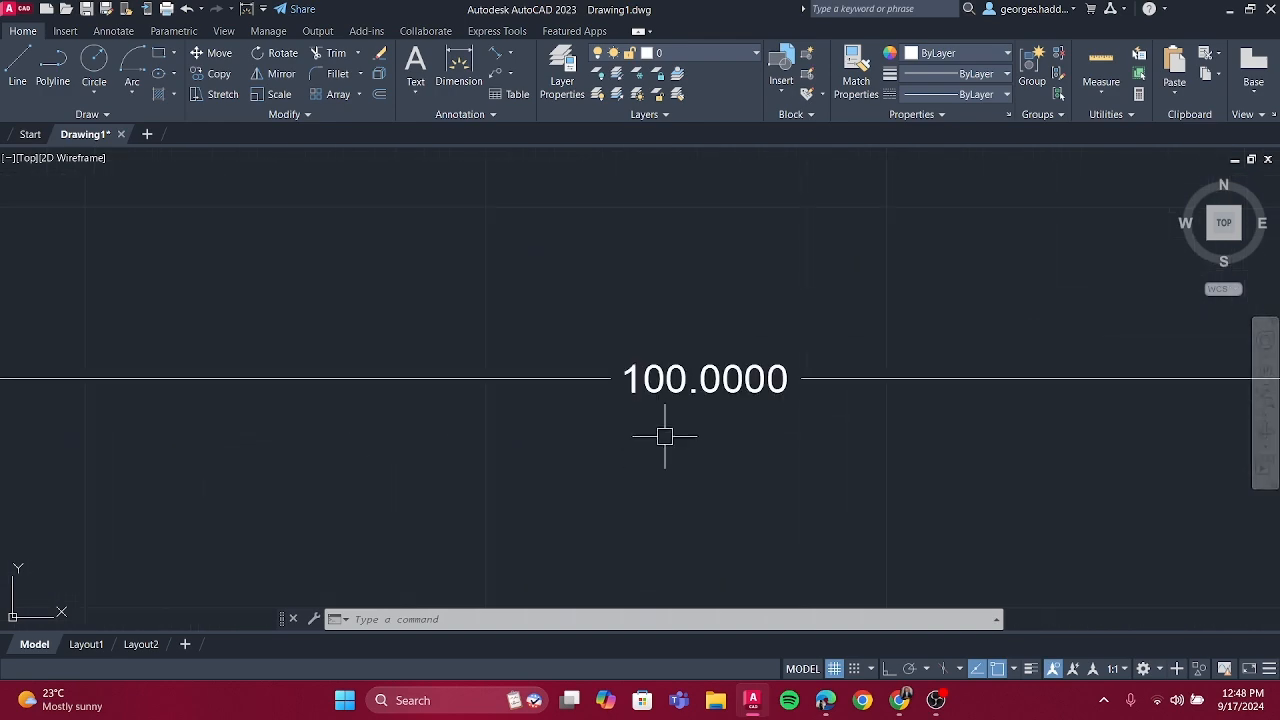
scroll(665, 436, "down", 5)
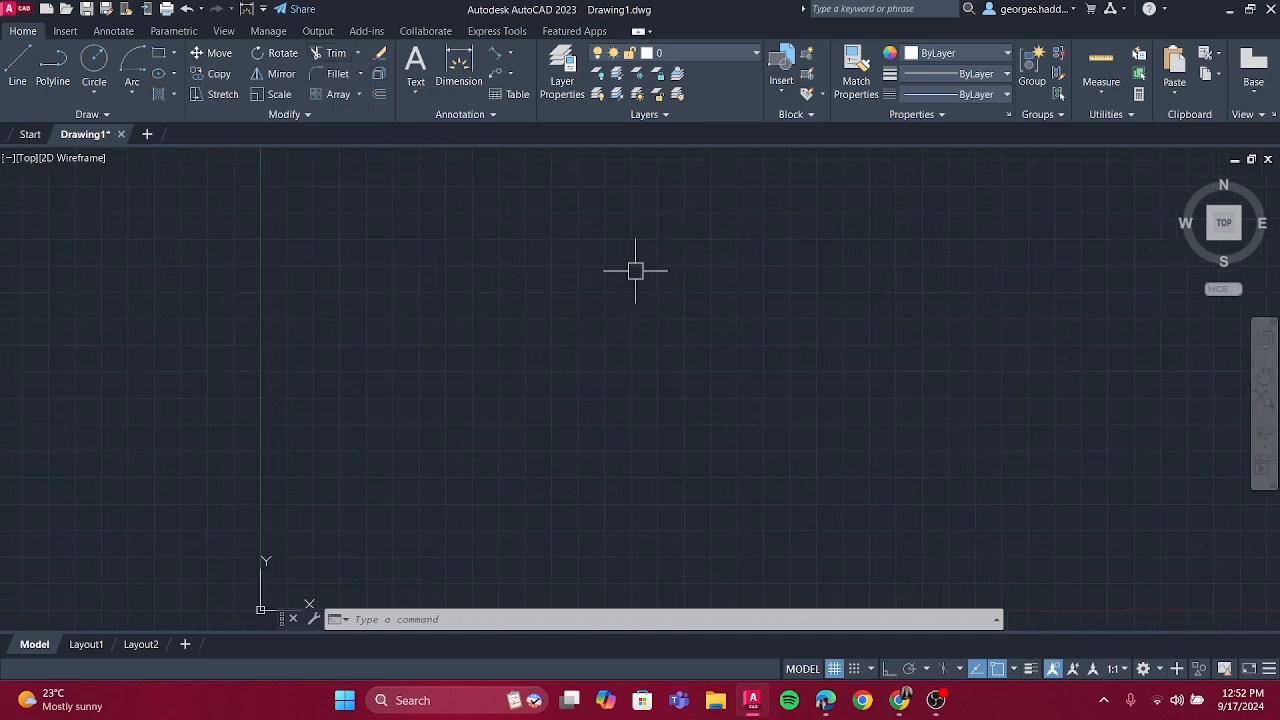
middle_click_drag(420, 338, 449, 340)
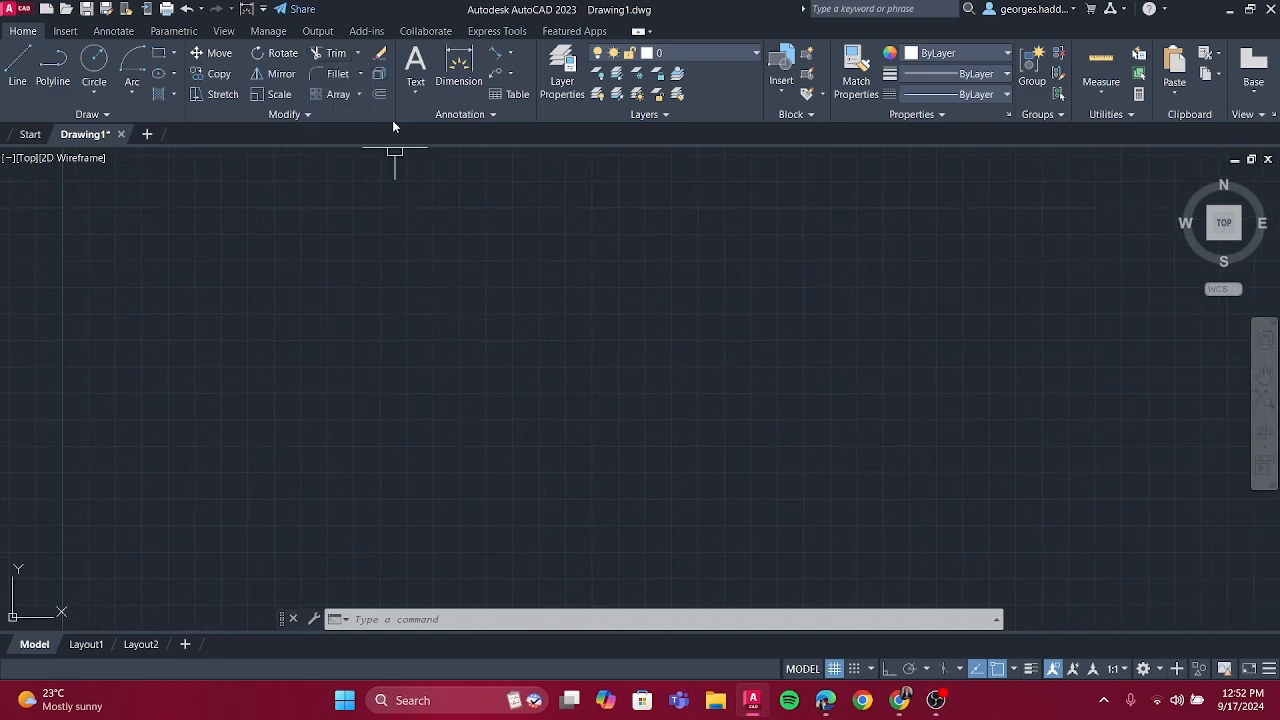
left_click(357, 54)
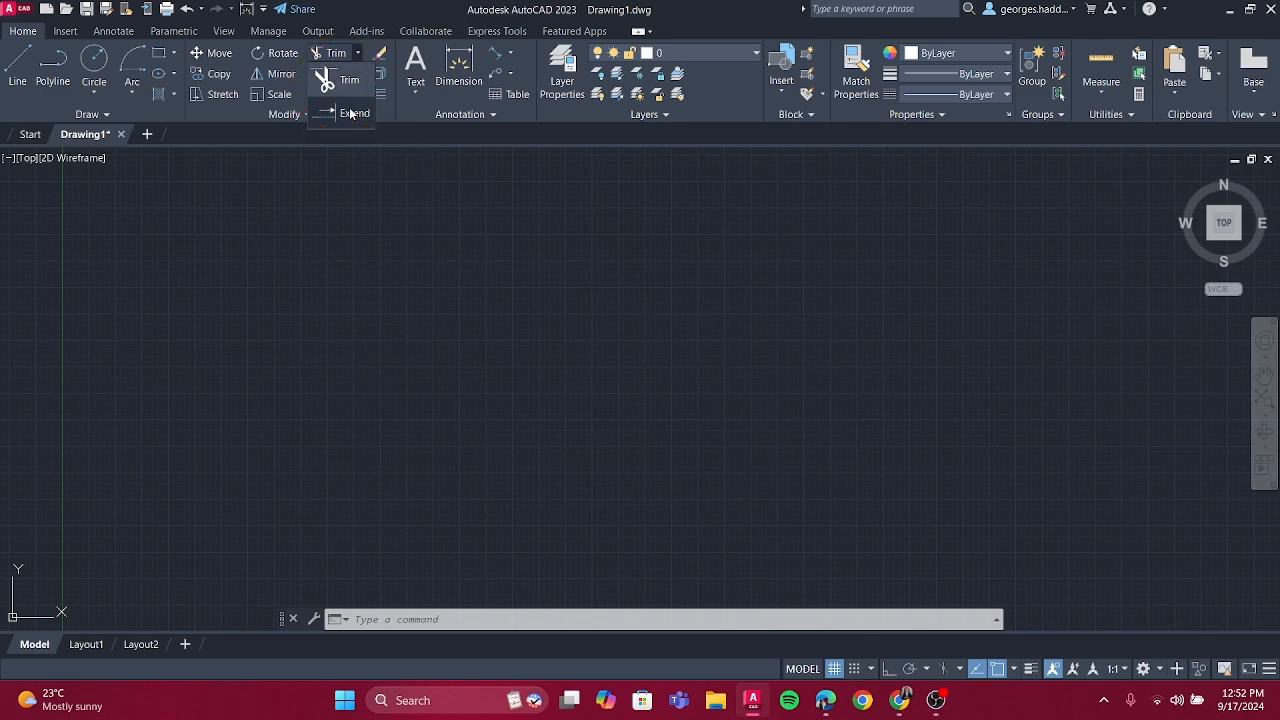
left_click(652, 342)
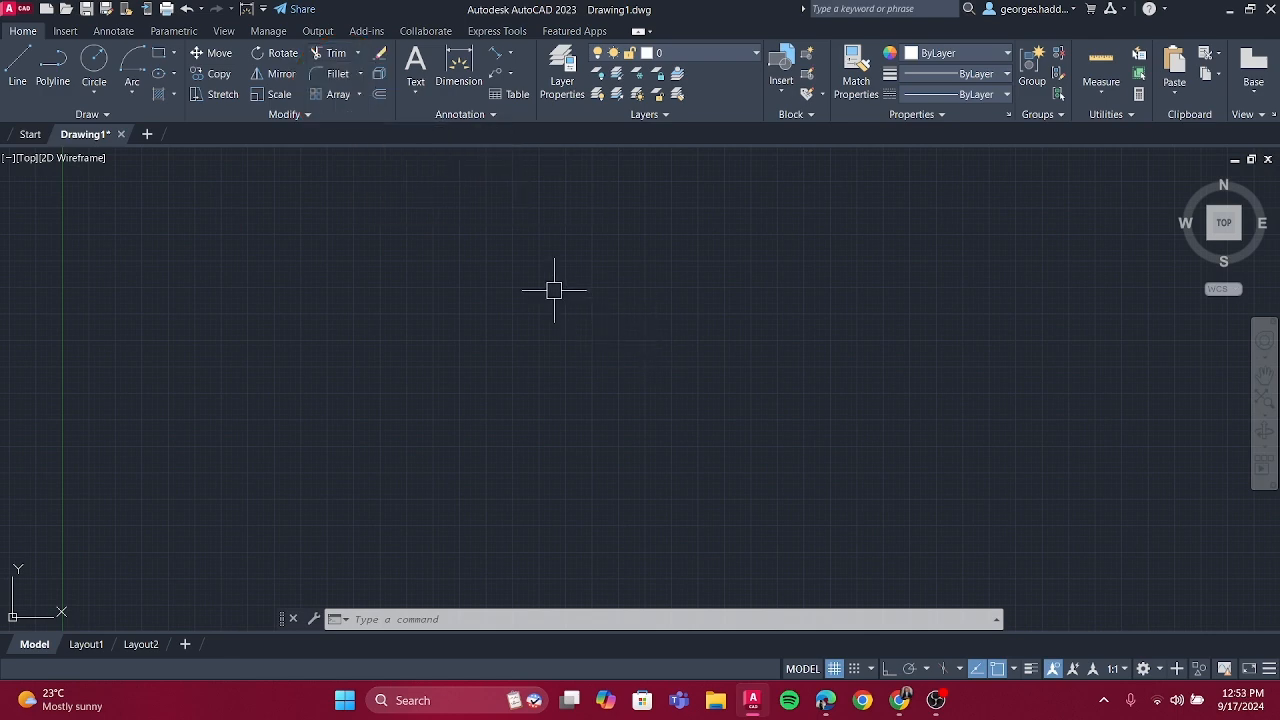
Draw a circle by centre and radius in the empty drawing area
type("c")
key("Return")
left_click(486, 250)
left_click(603, 283)
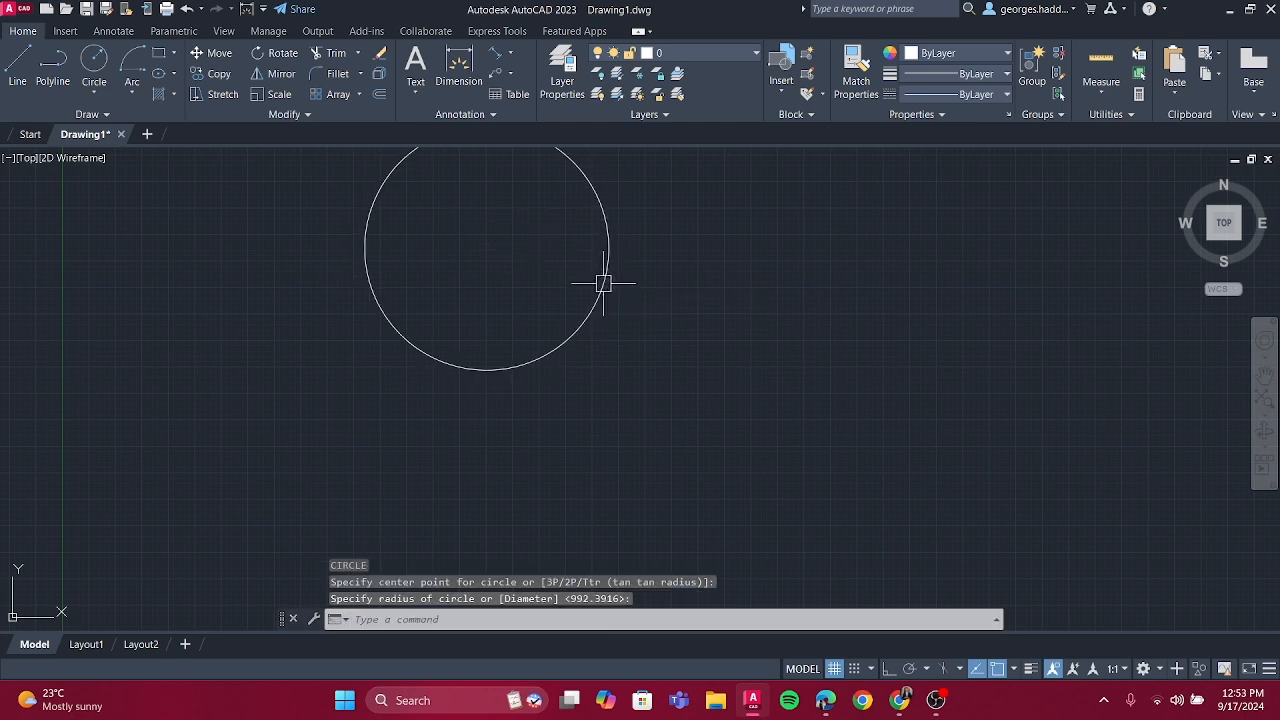
Draw a sloped line crossing the circle from its lower left to beyond its upper right, ending the Line command
middle_click_drag(541, 221, 564, 279)
left_click(17, 68)
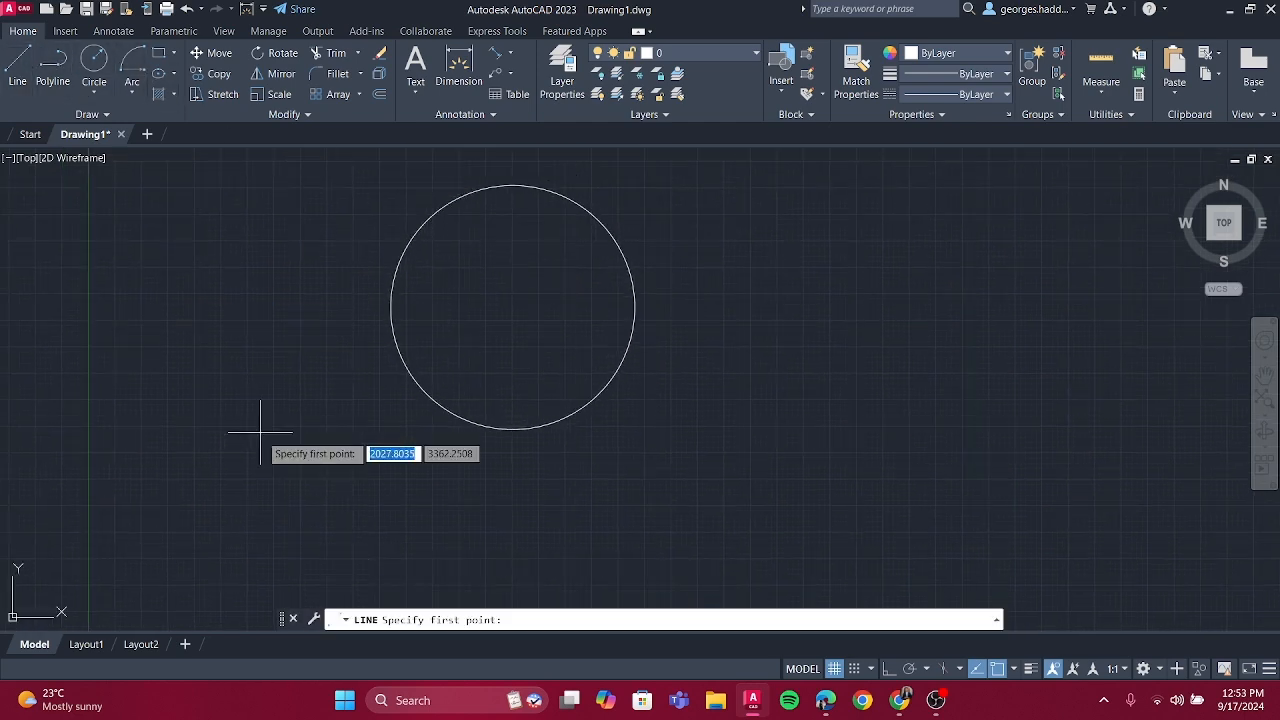
left_click(261, 432)
left_click(680, 151)
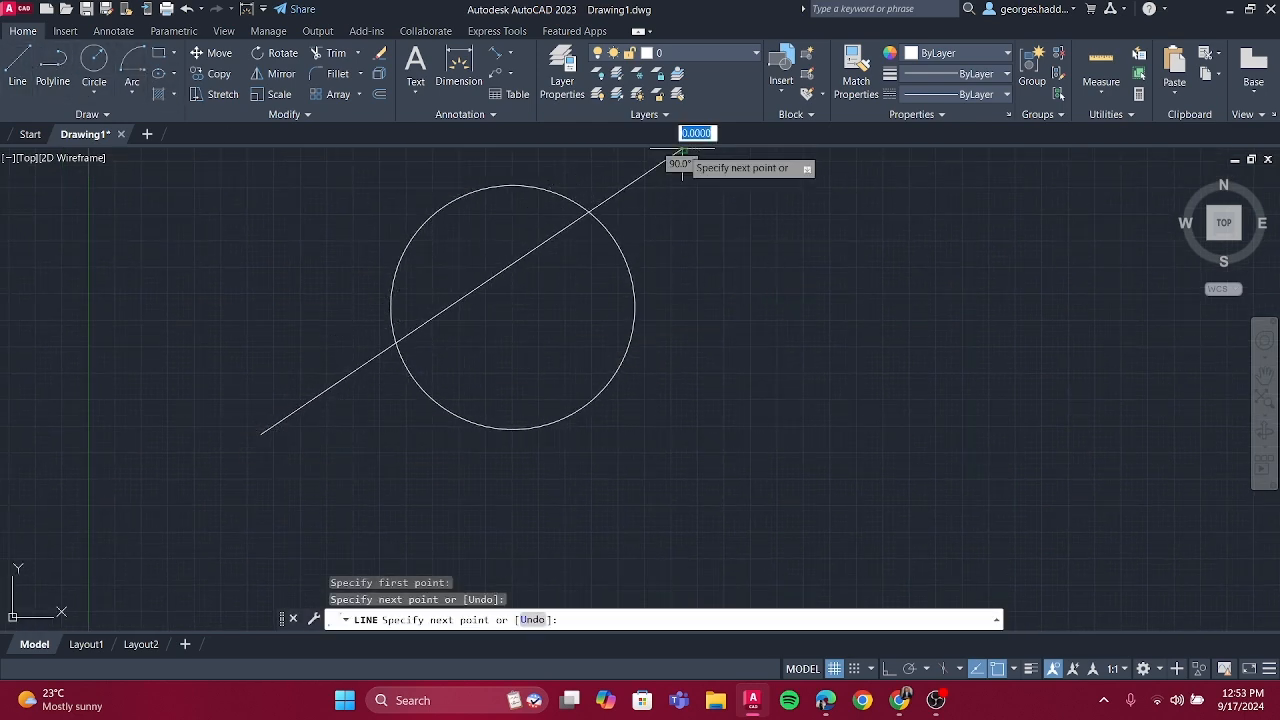
key("Escape")
Try shortening the line by moving its upper end to its upper-right intersection with the circle, and undo the grip edit
scroll(740, 214, "down", 1)
middle_click_drag(740, 214, 706, 297)
scroll(694, 300, "up", 1)
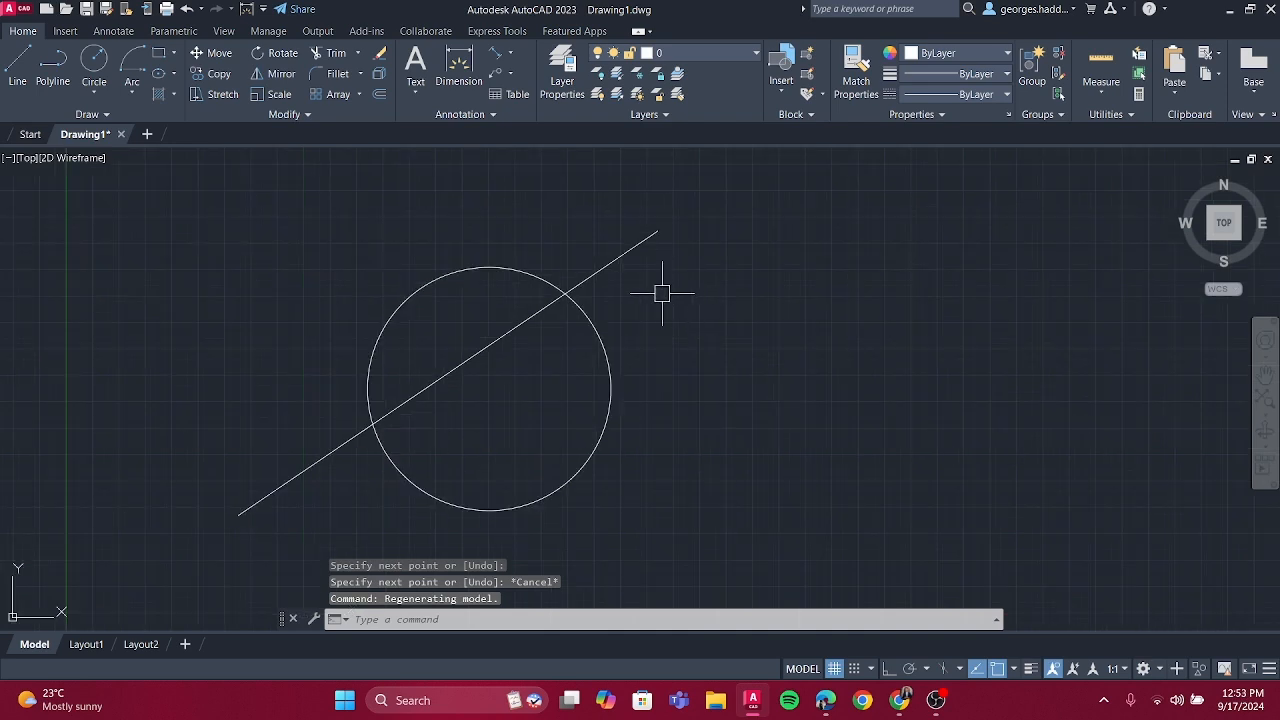
left_click(634, 246)
left_click(657, 230)
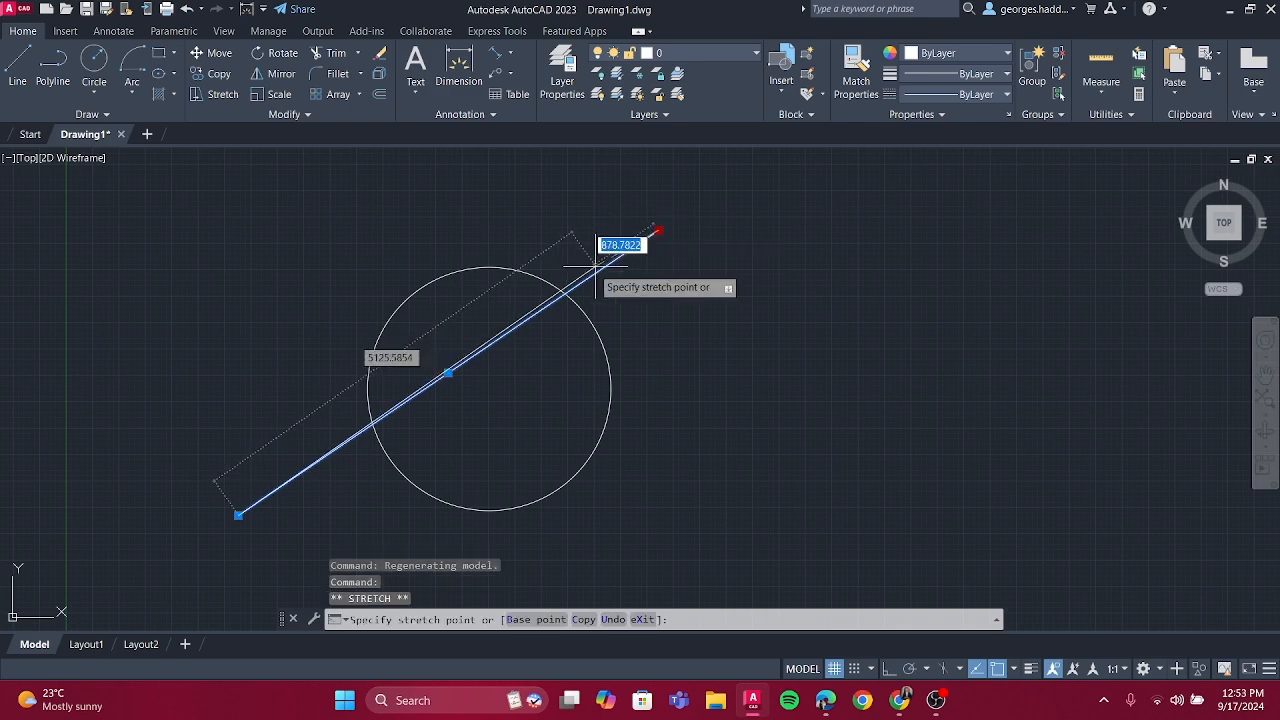
left_click(565, 293)
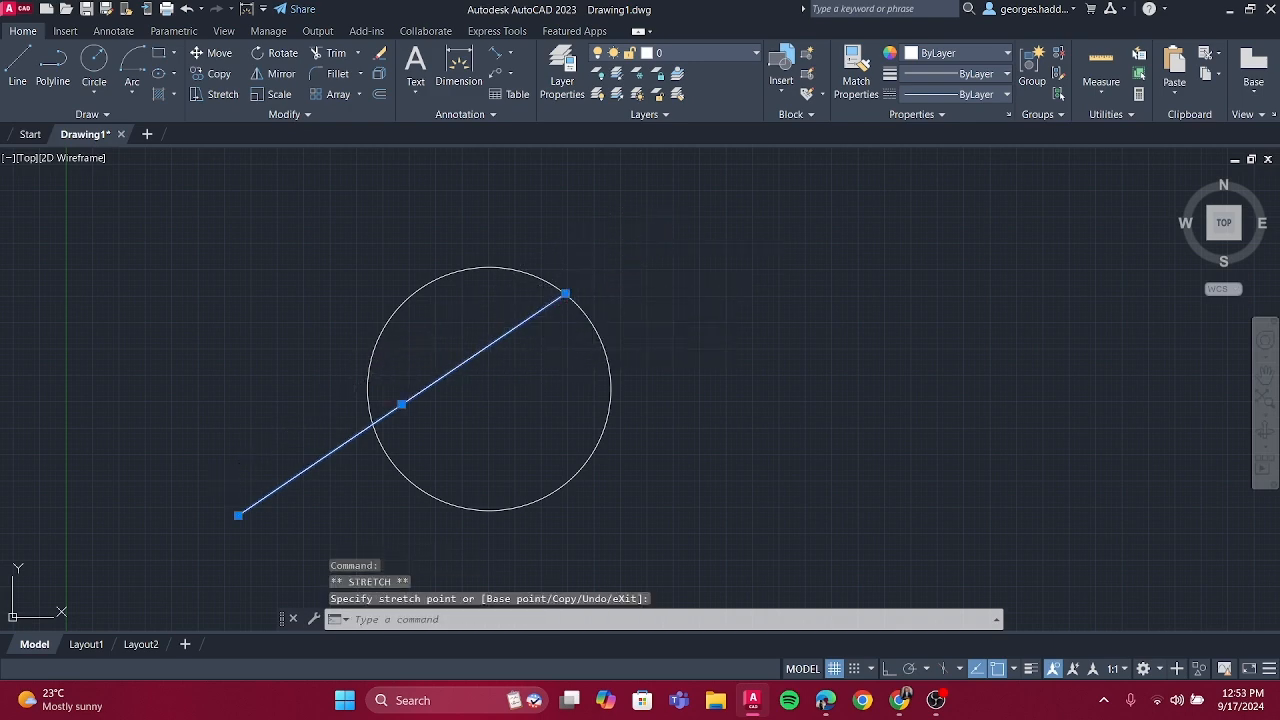
key("Escape")
key("ctrl+z")
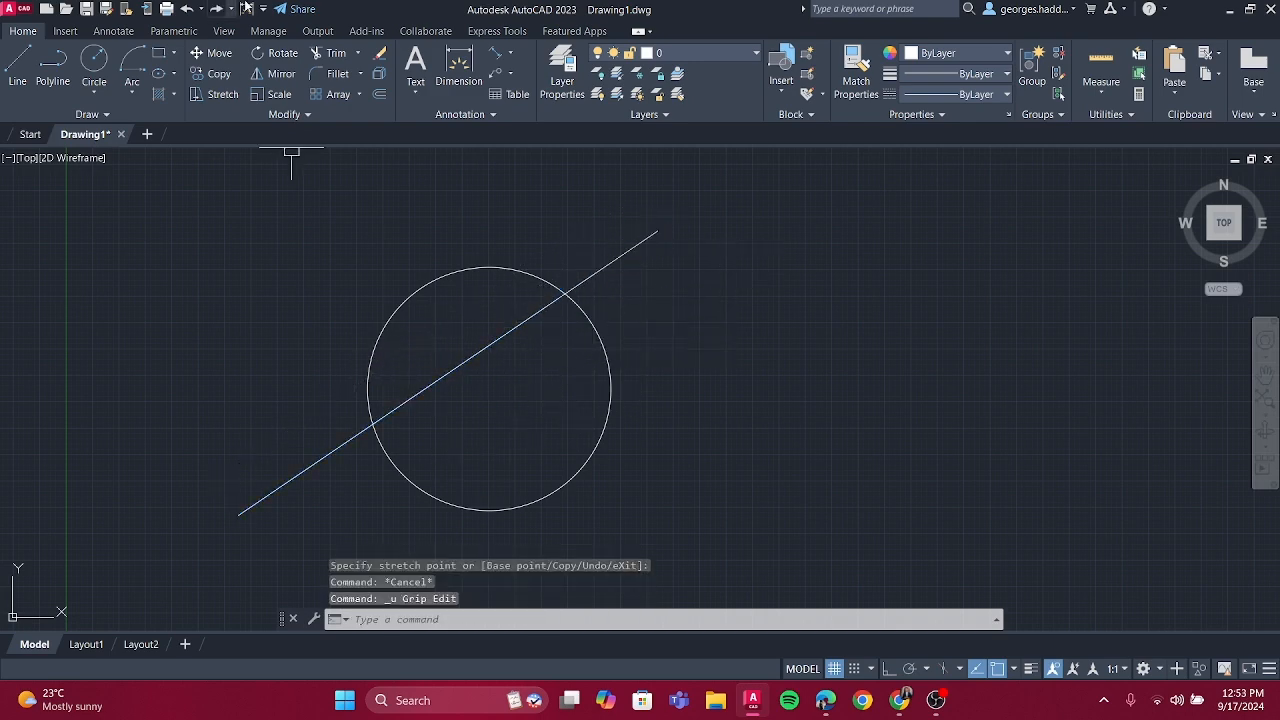
Try a quick Trim of the line's segment outside the circle at the upper right, and undo the trim
type("tr")
key("Return")
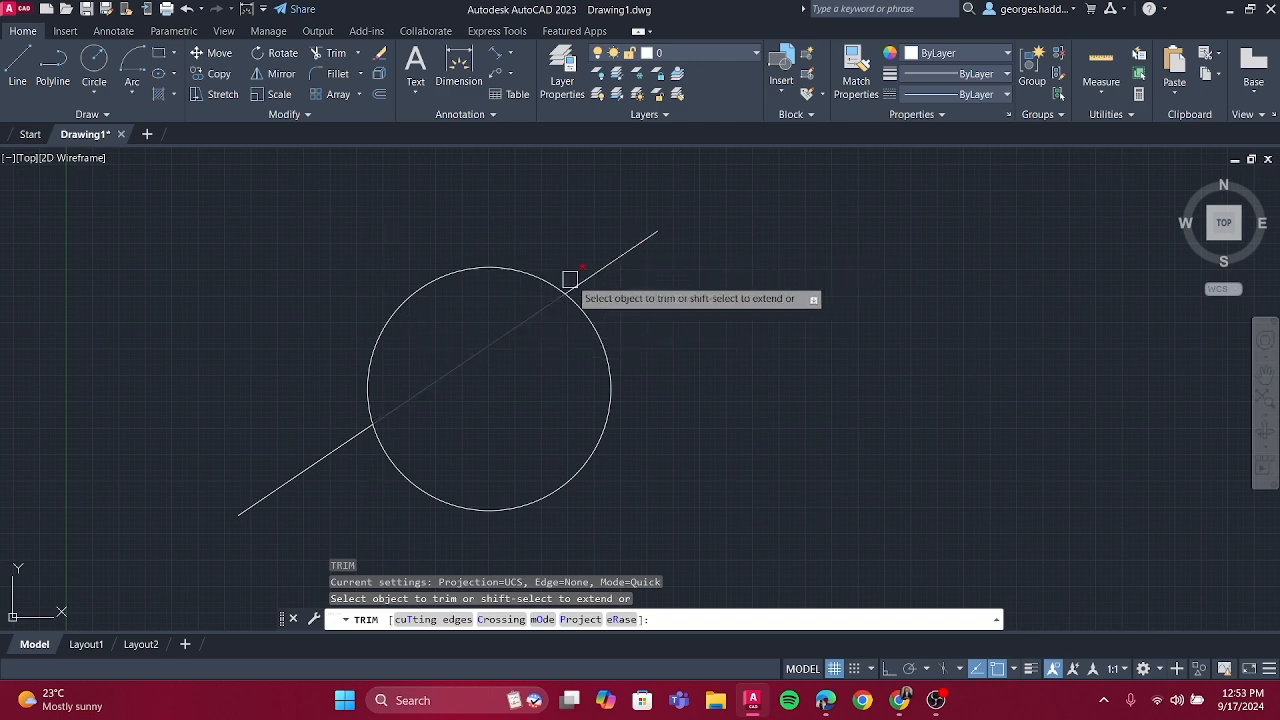
scroll(587, 278, "up", 2)
scroll(587, 278, "up", 2)
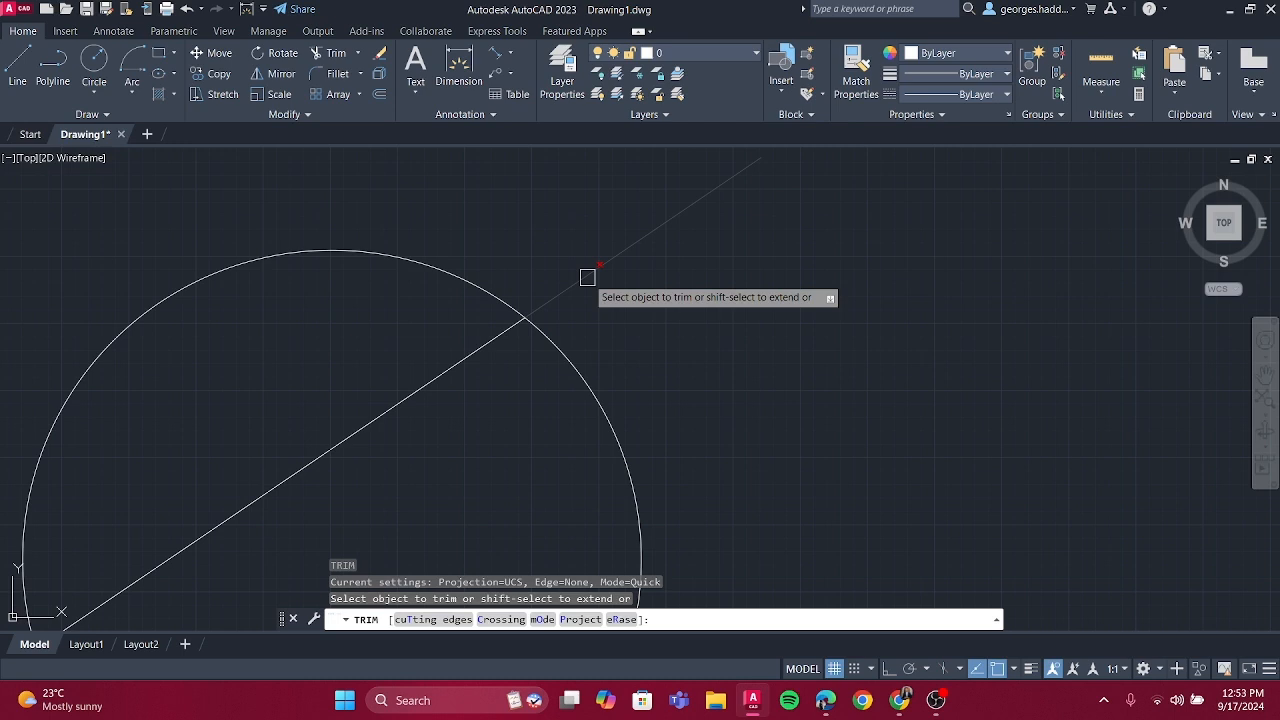
left_click(587, 277)
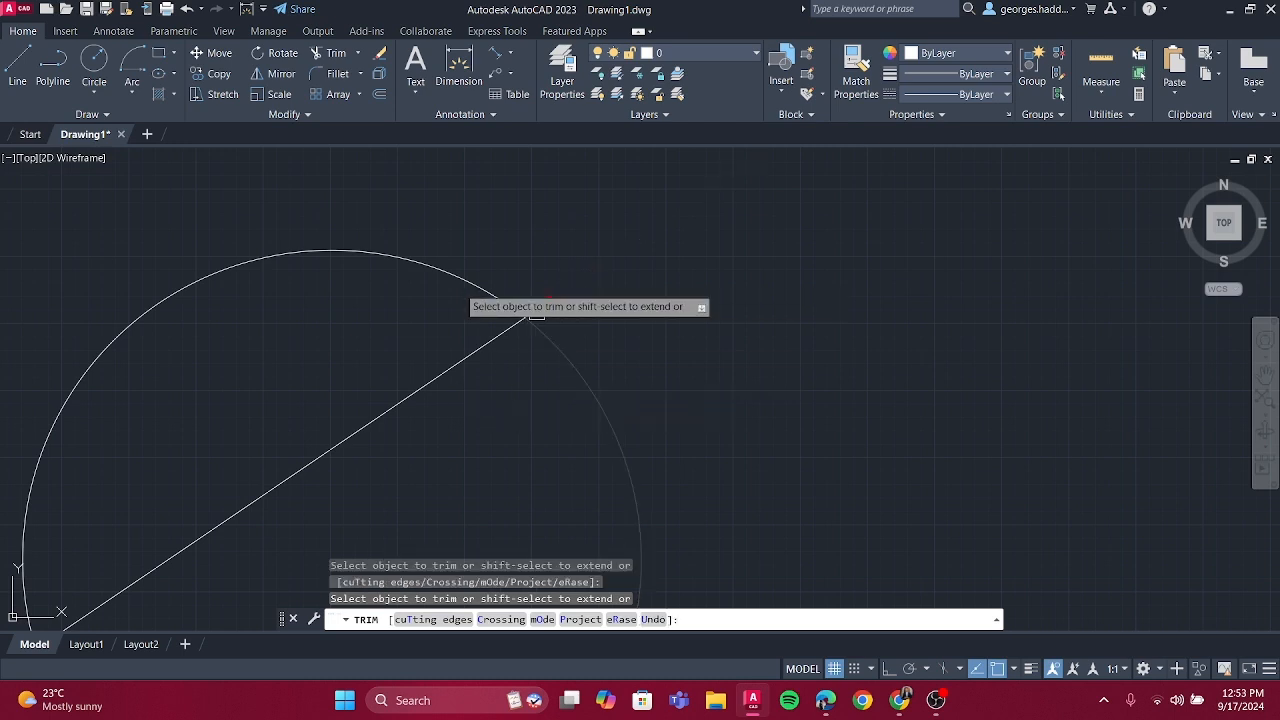
key("ctrl+z")
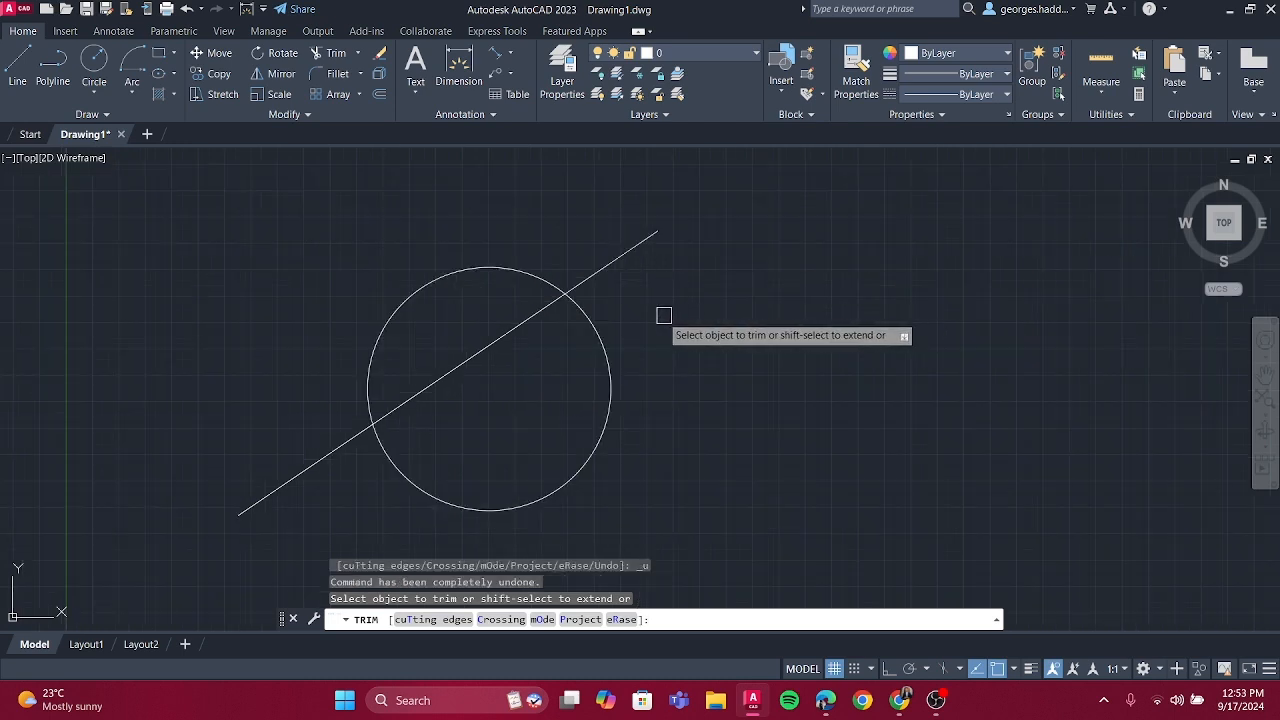
Trim the line's upper-right segment outside the circle, using the circle as the cutting edge, and end the Trim command
type("t")
key("Return")
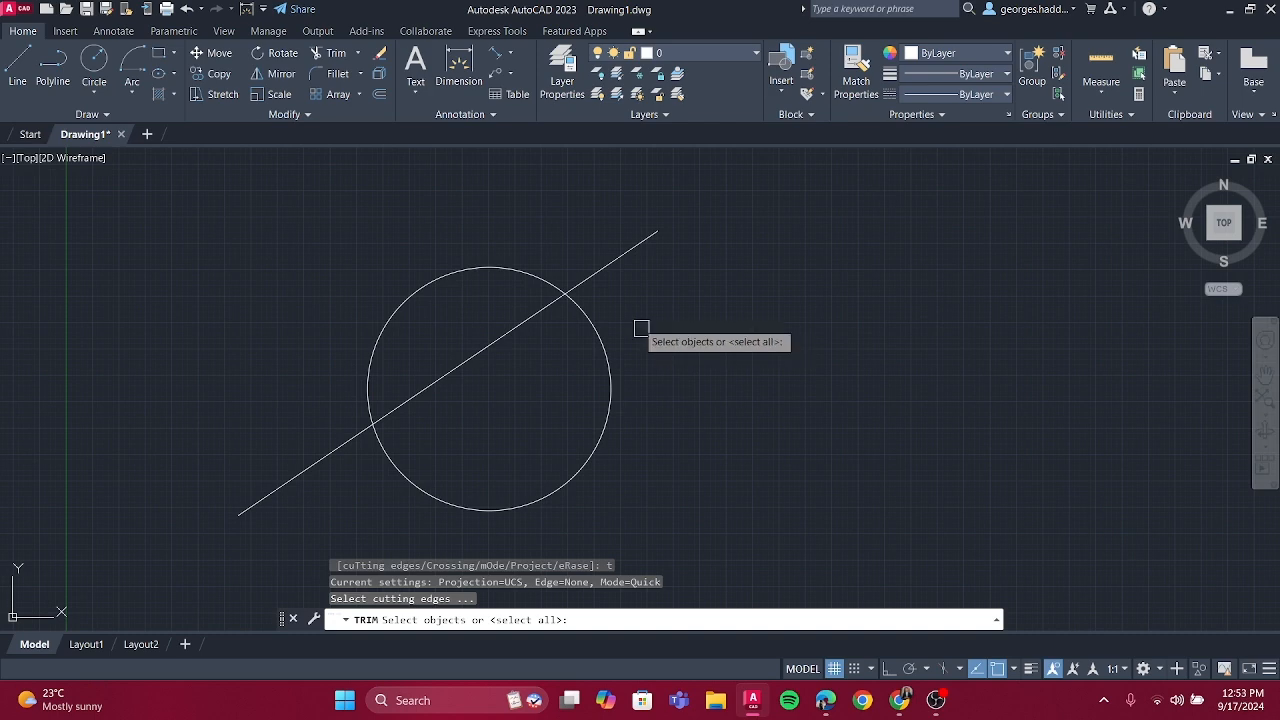
scroll(628, 285, "up", 2)
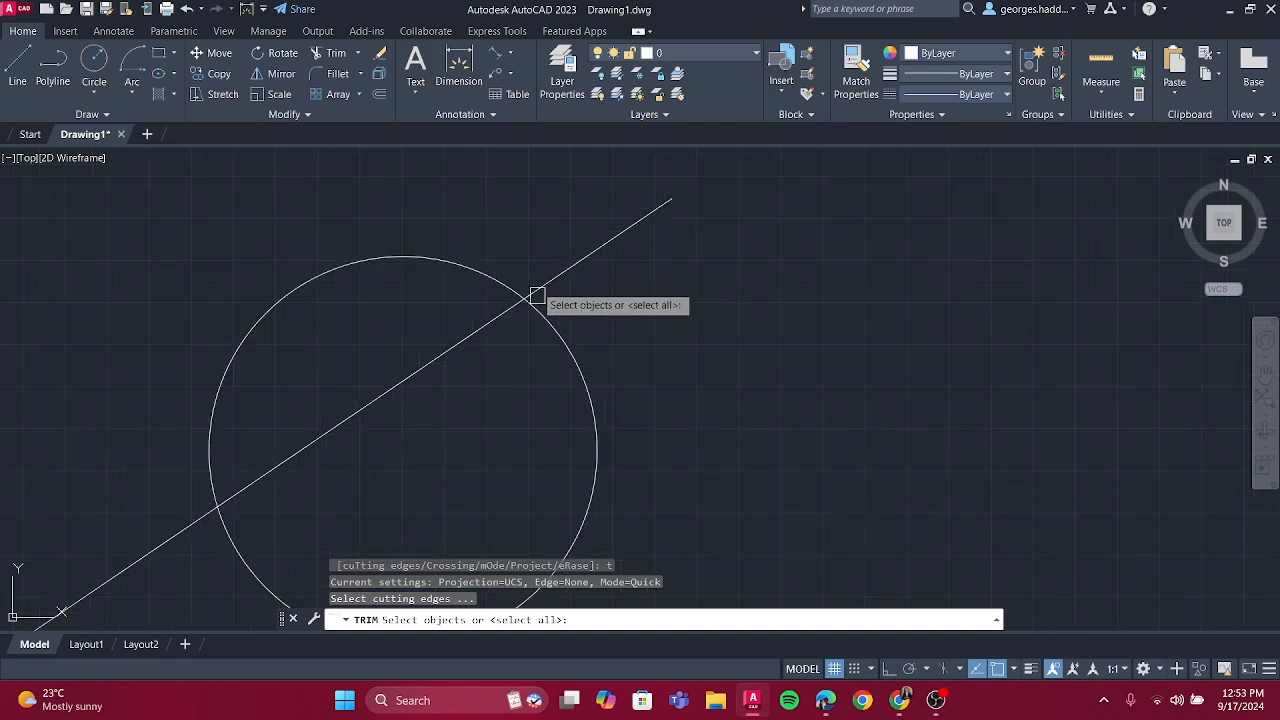
scroll(499, 284, "down", 2)
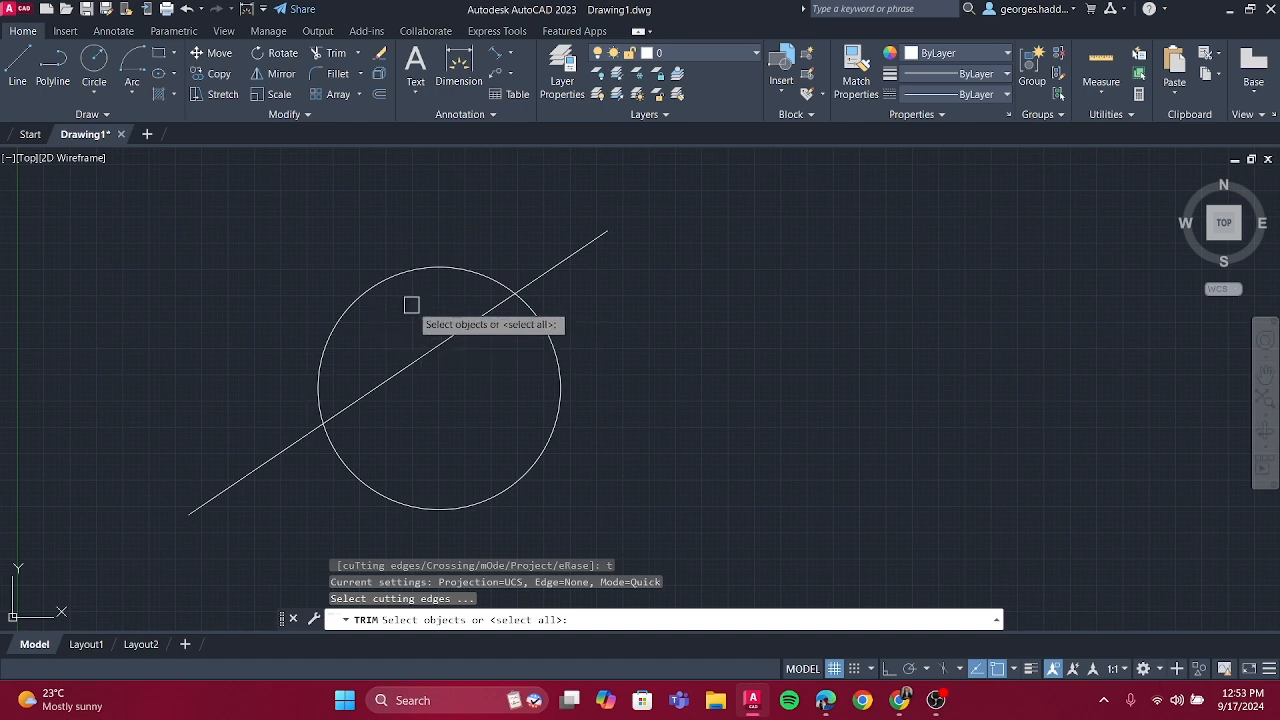
left_click(576, 448)
left_click(527, 421)
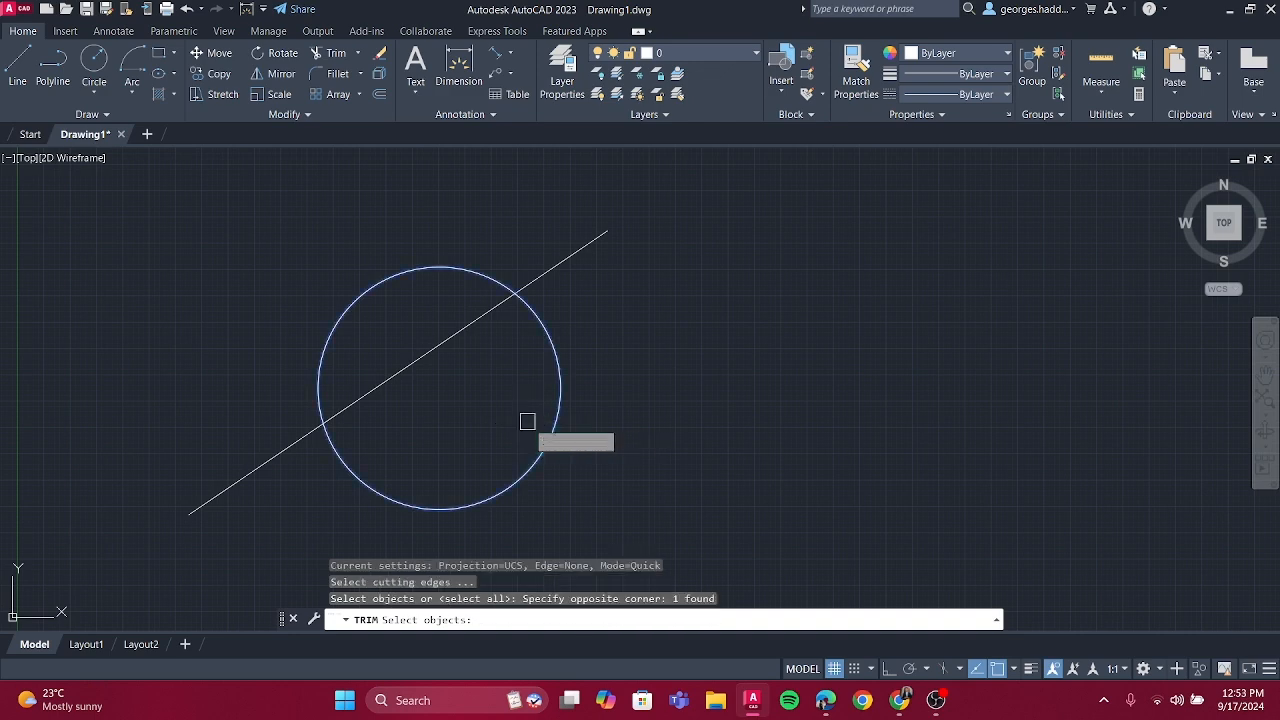
key("Return")
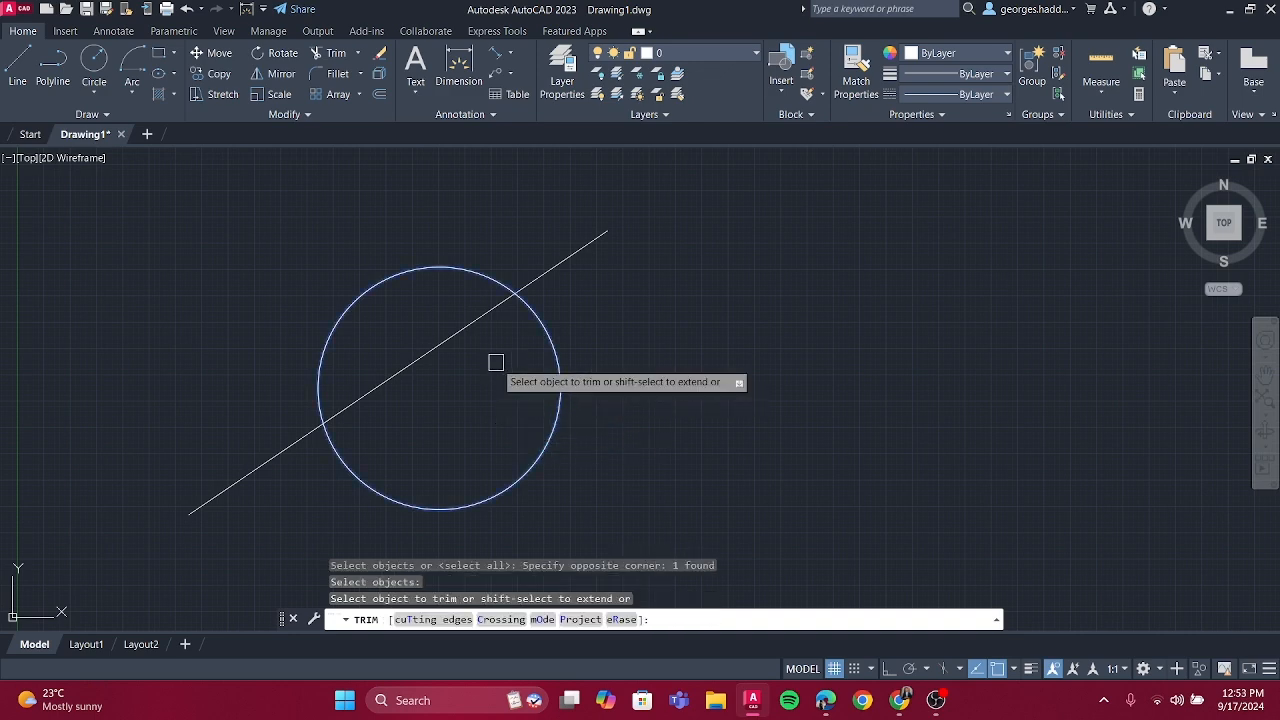
left_click(554, 273)
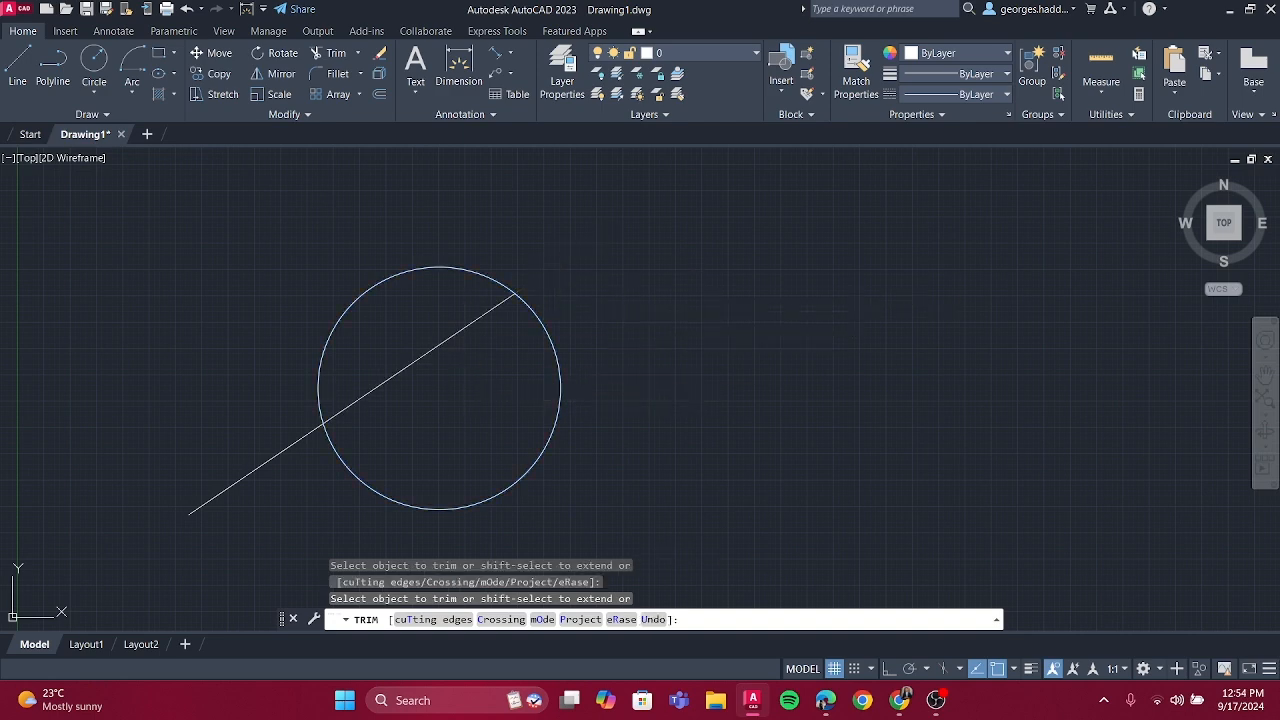
key("Escape")
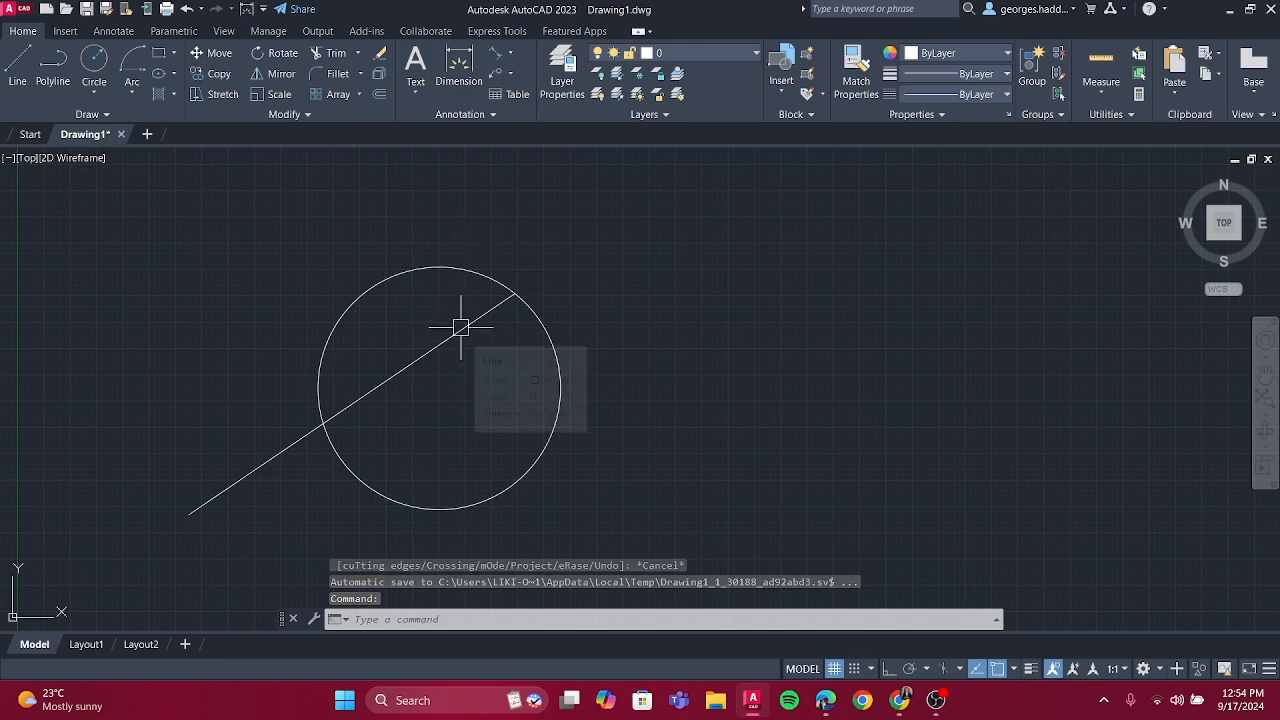
Erase the trimmed sloped line, keeping the circle
scroll(506, 374, "down", 4)
scroll(531, 343, "up", 3)
scroll(440, 259, "down", 1)
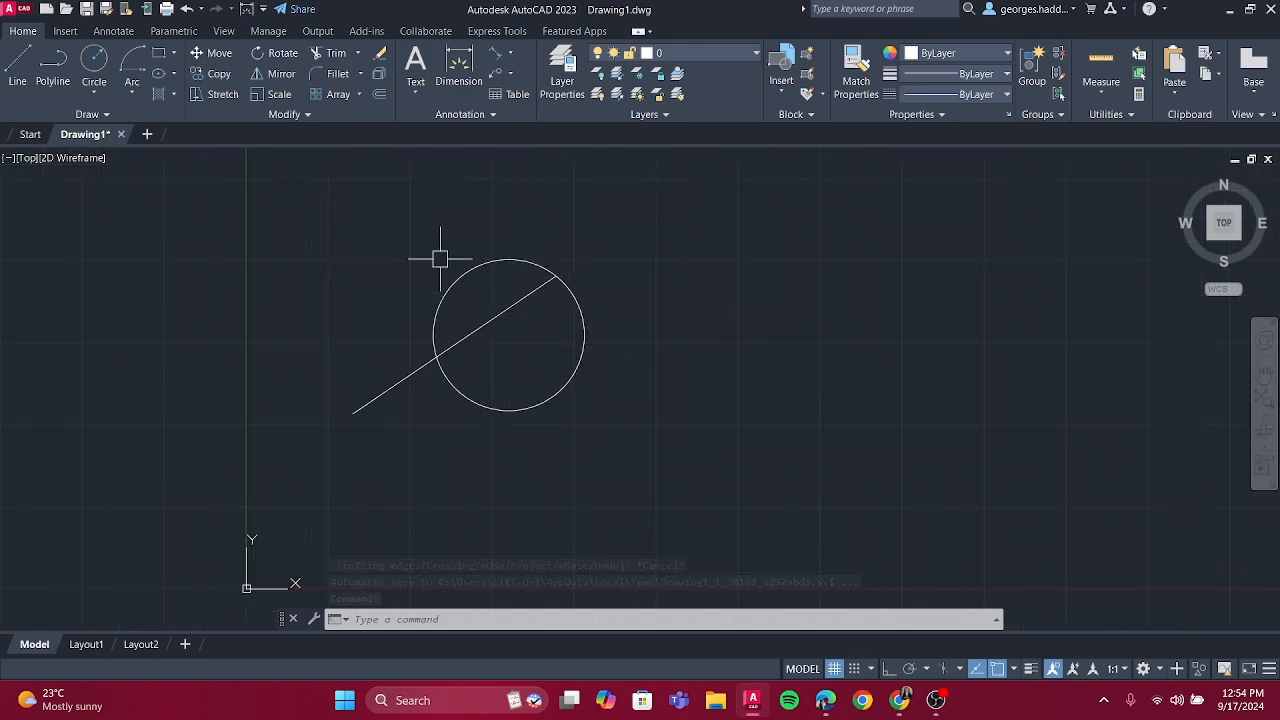
scroll(502, 269, "up", 2)
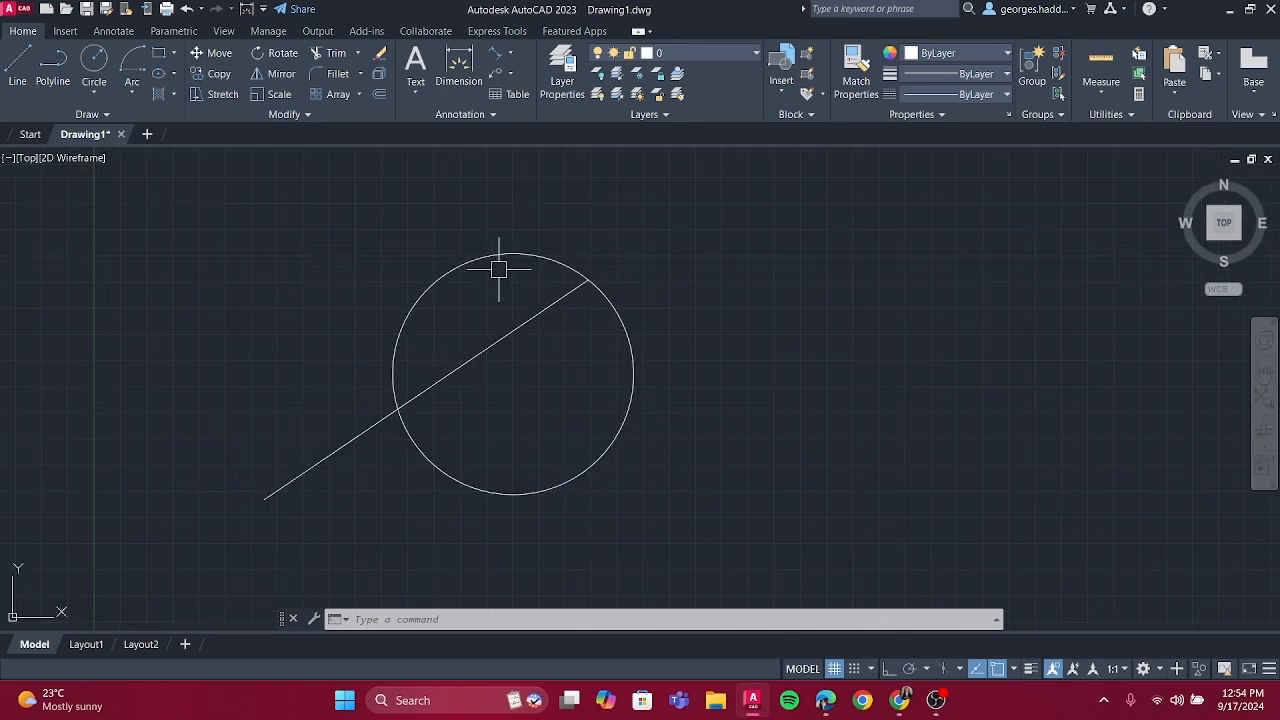
left_click(547, 314)
key("Delete")
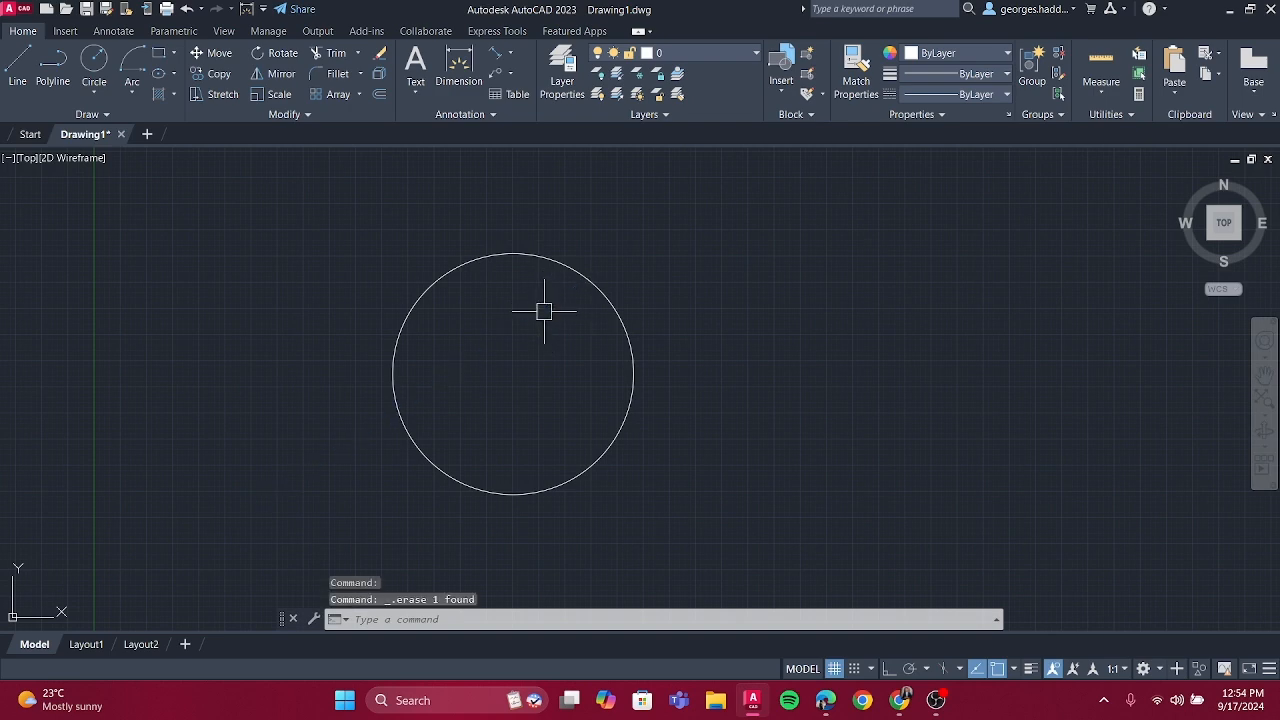
Draw a nearly vertical line through the circle from above it to below it, ending the Line command
left_click(17, 66)
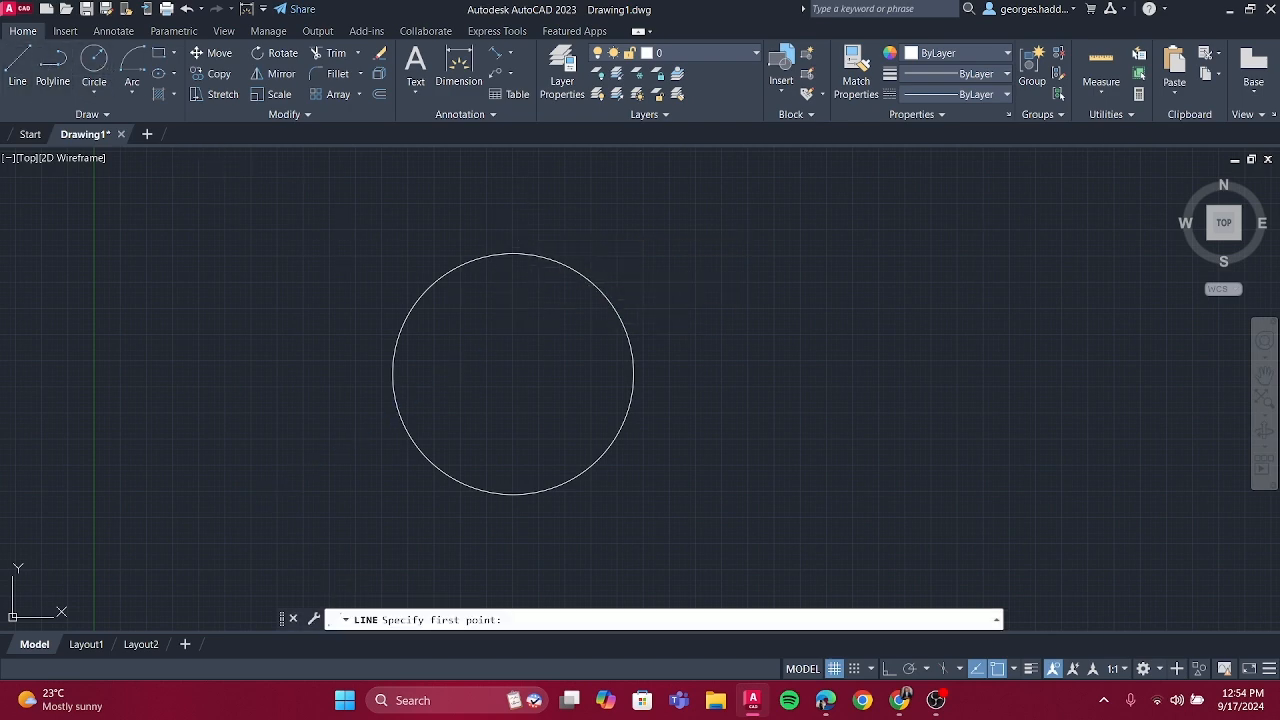
left_click(518, 210)
left_click(519, 563)
key("Escape")
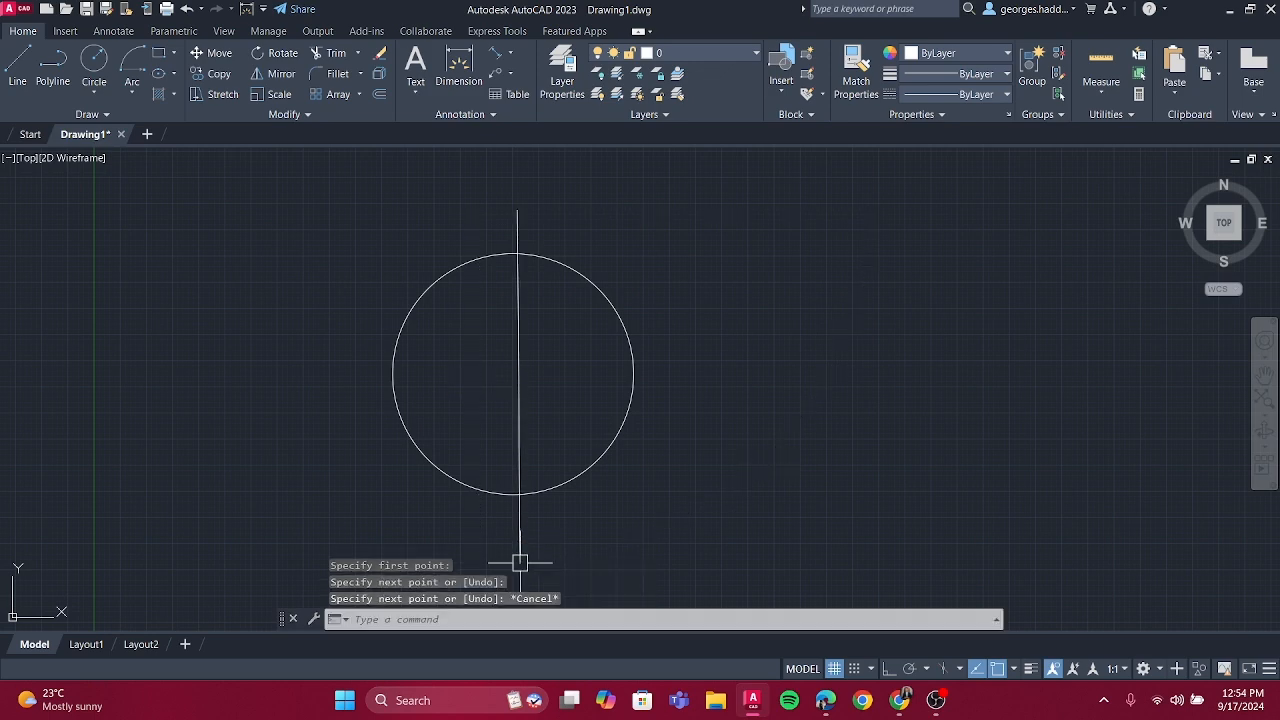
Draw a slightly rising line about 1496 units long from outside the circle to its left edge, ending the Line command
left_click(17, 66)
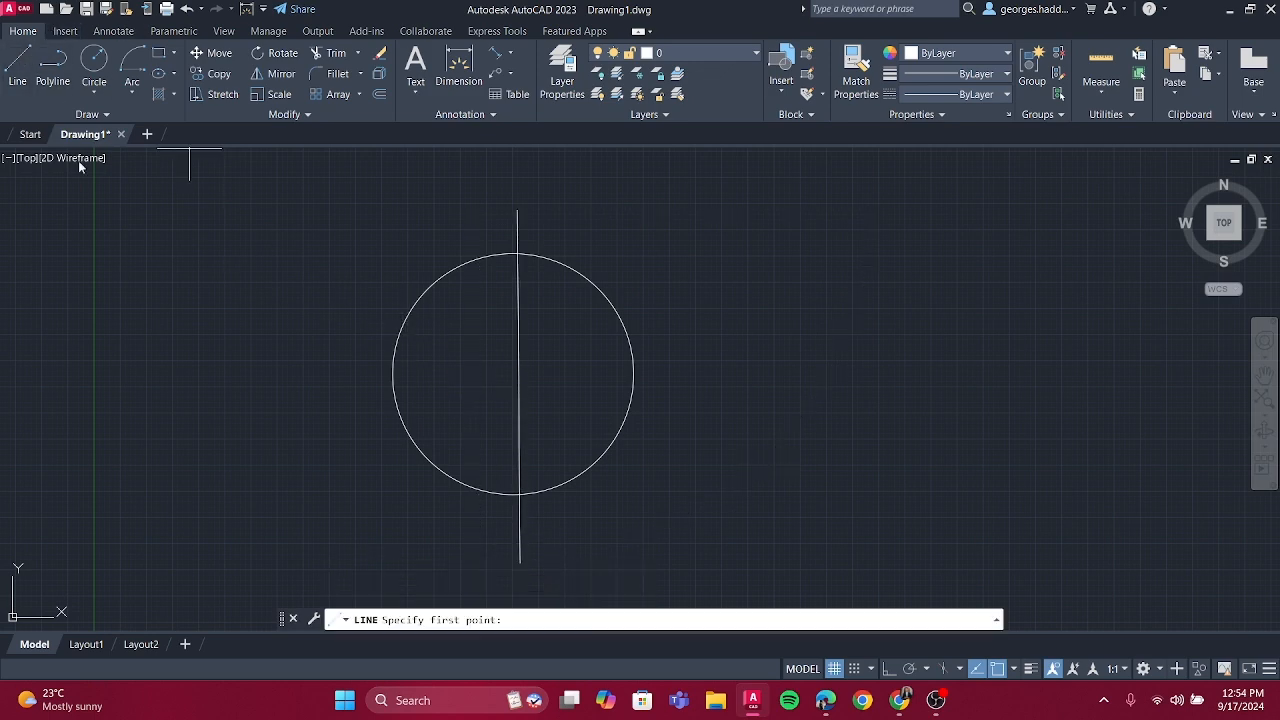
left_click(271, 402)
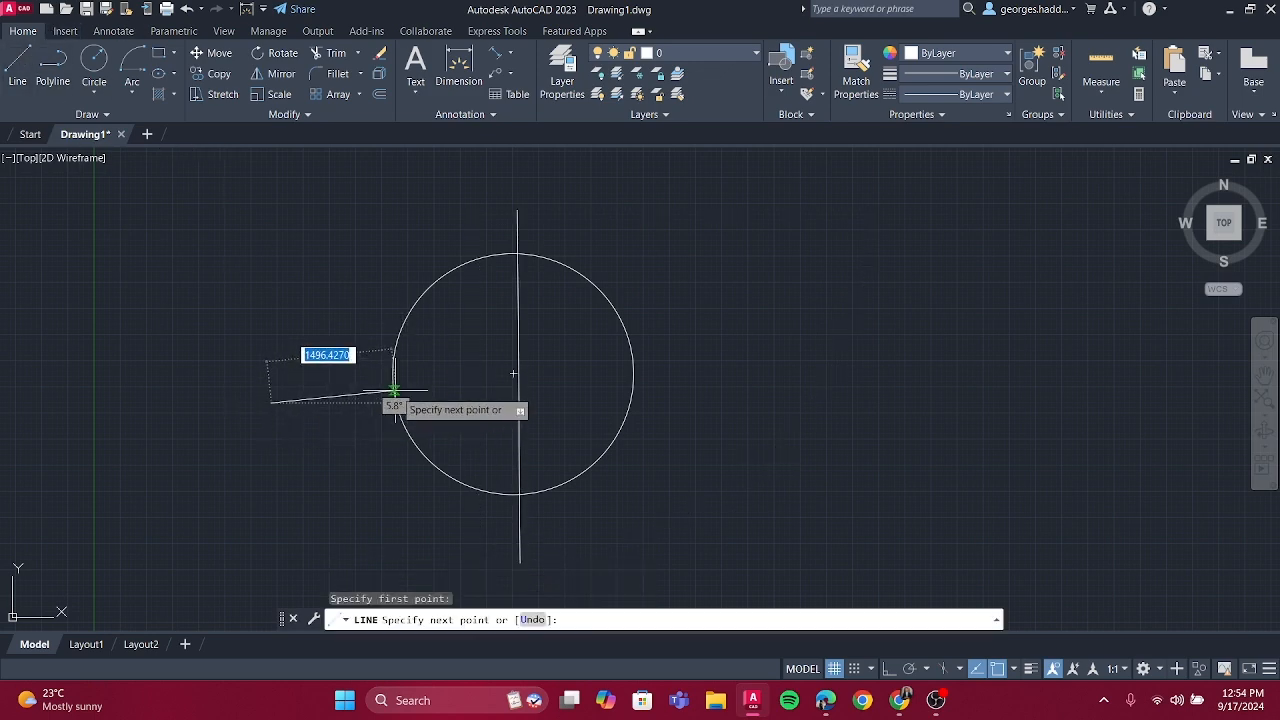
left_click(393, 390)
key("Escape")
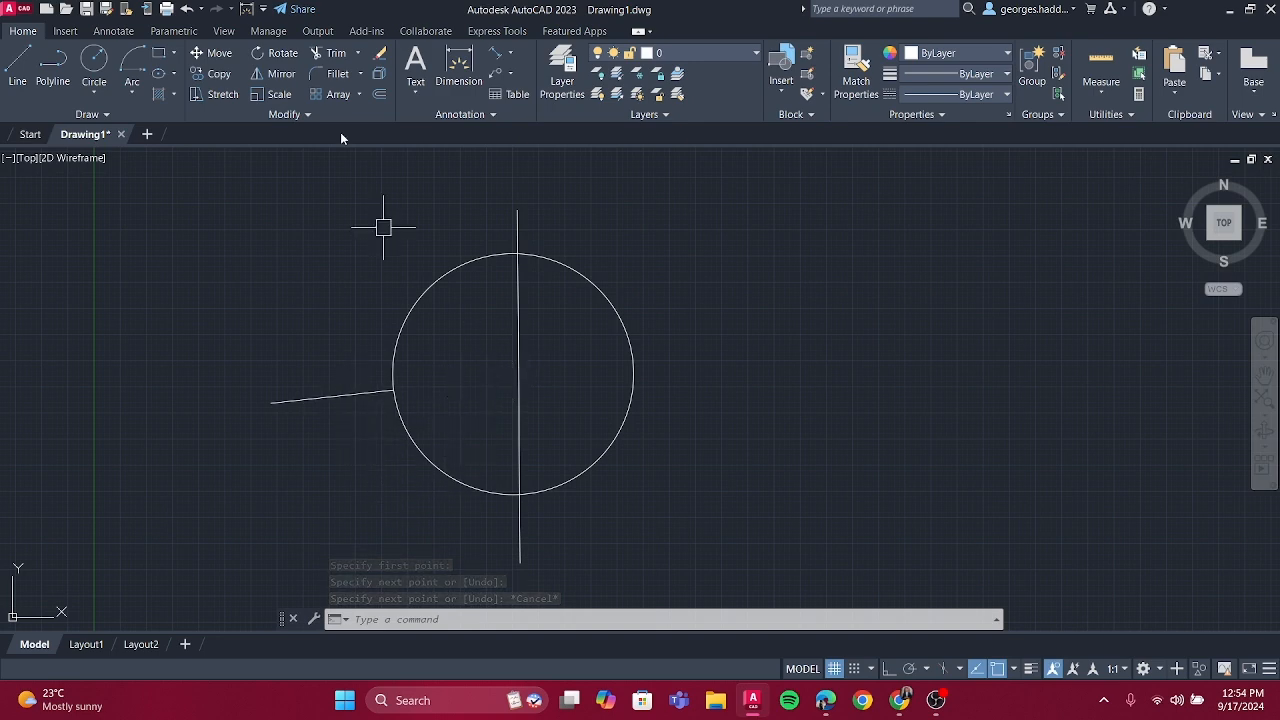
Try a quick Extend of the short line into the circle up to the vertical line, and undo the extension
left_click(359, 54)
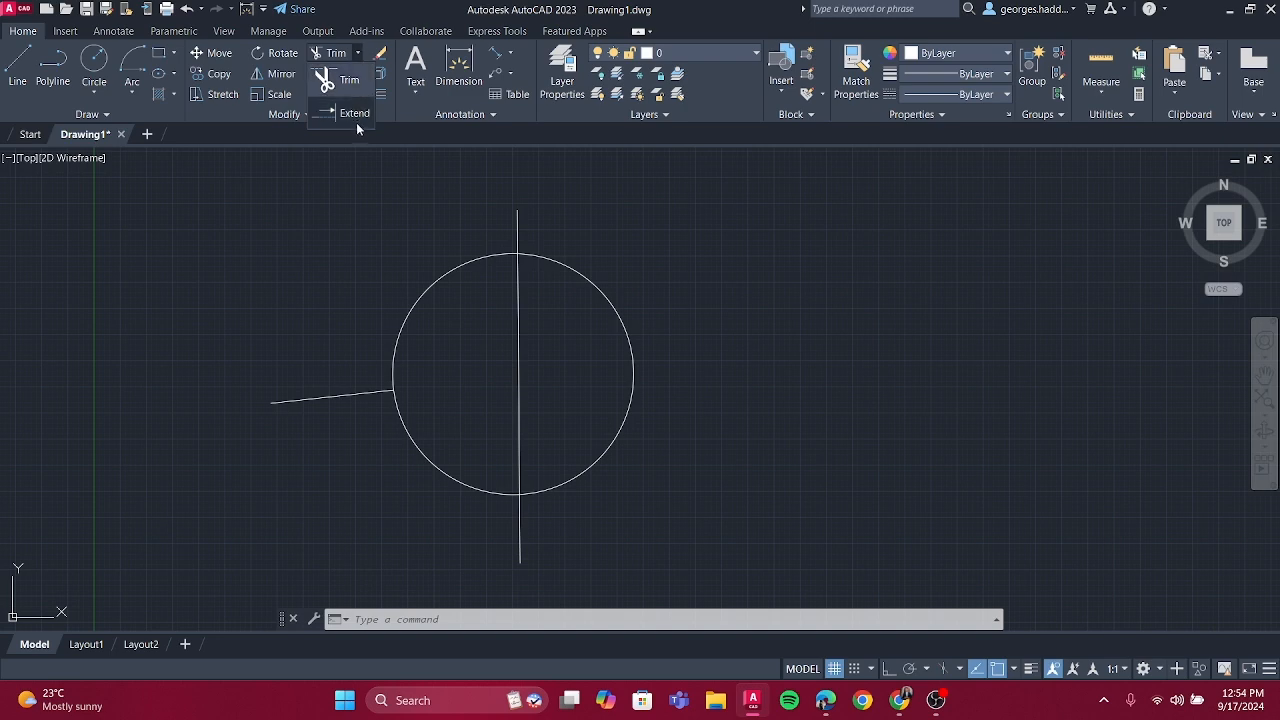
left_click(358, 55)
type("ex")
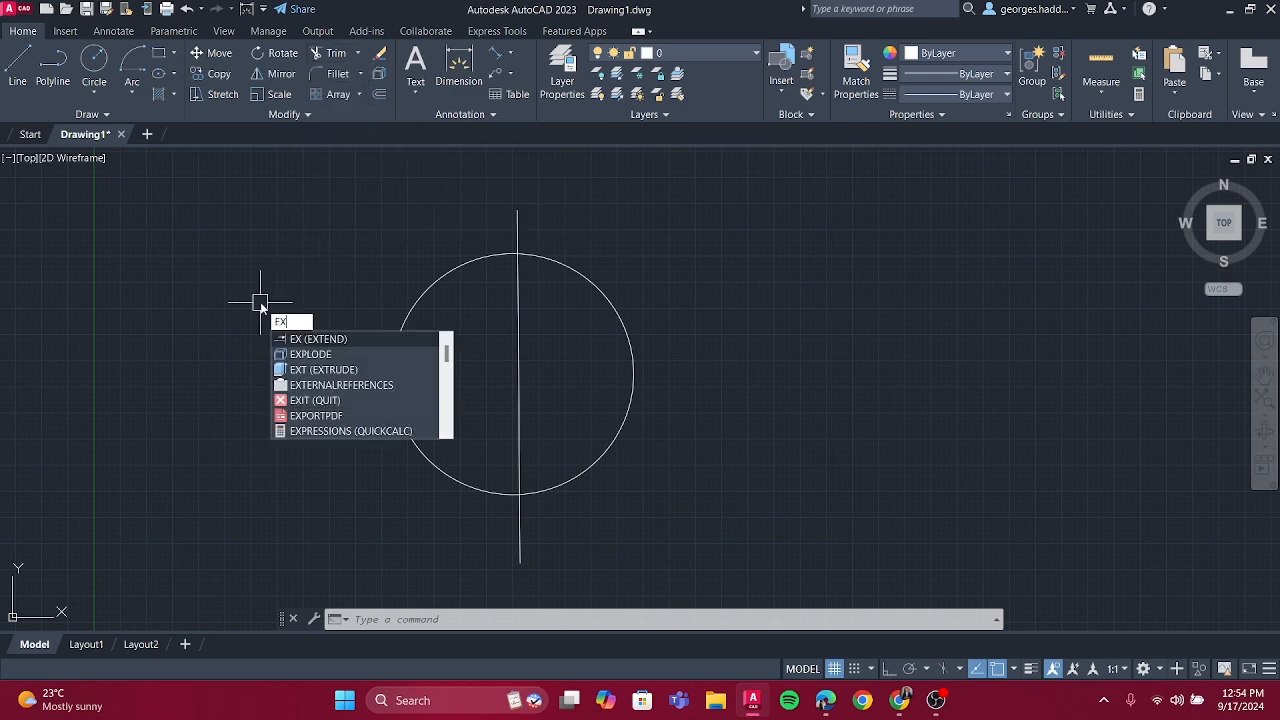
key("Return")
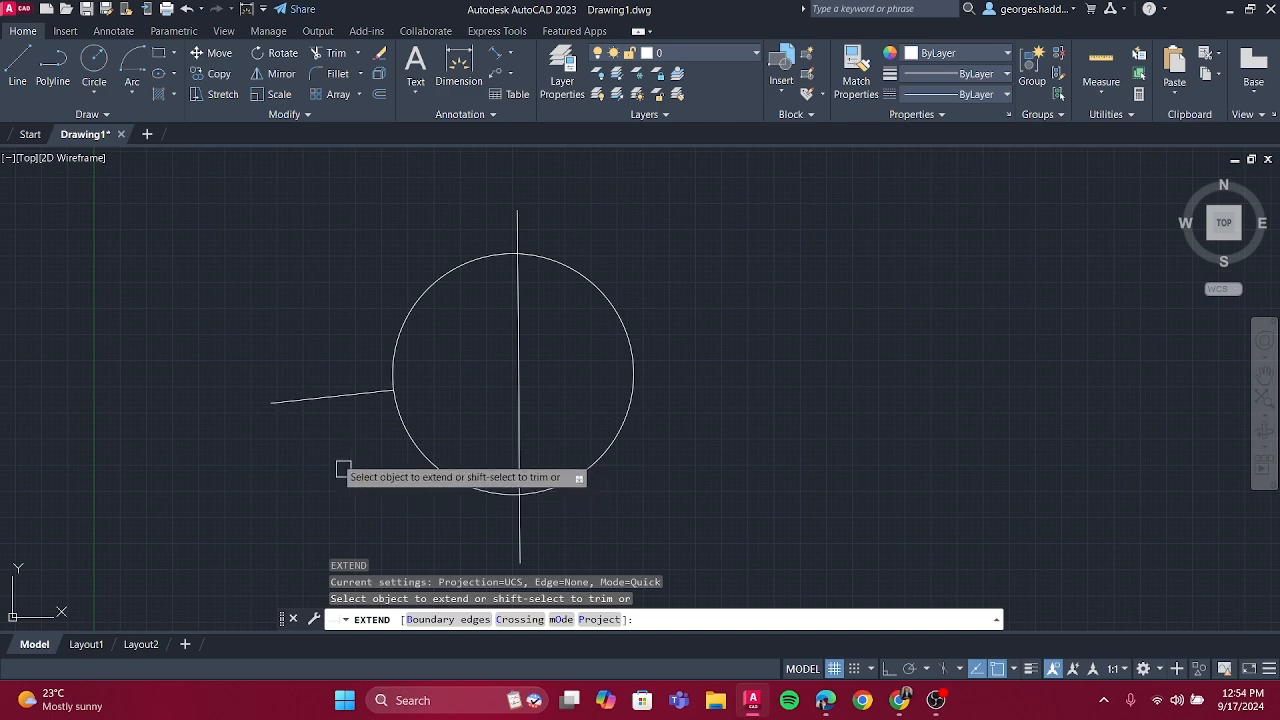
left_click(352, 395)
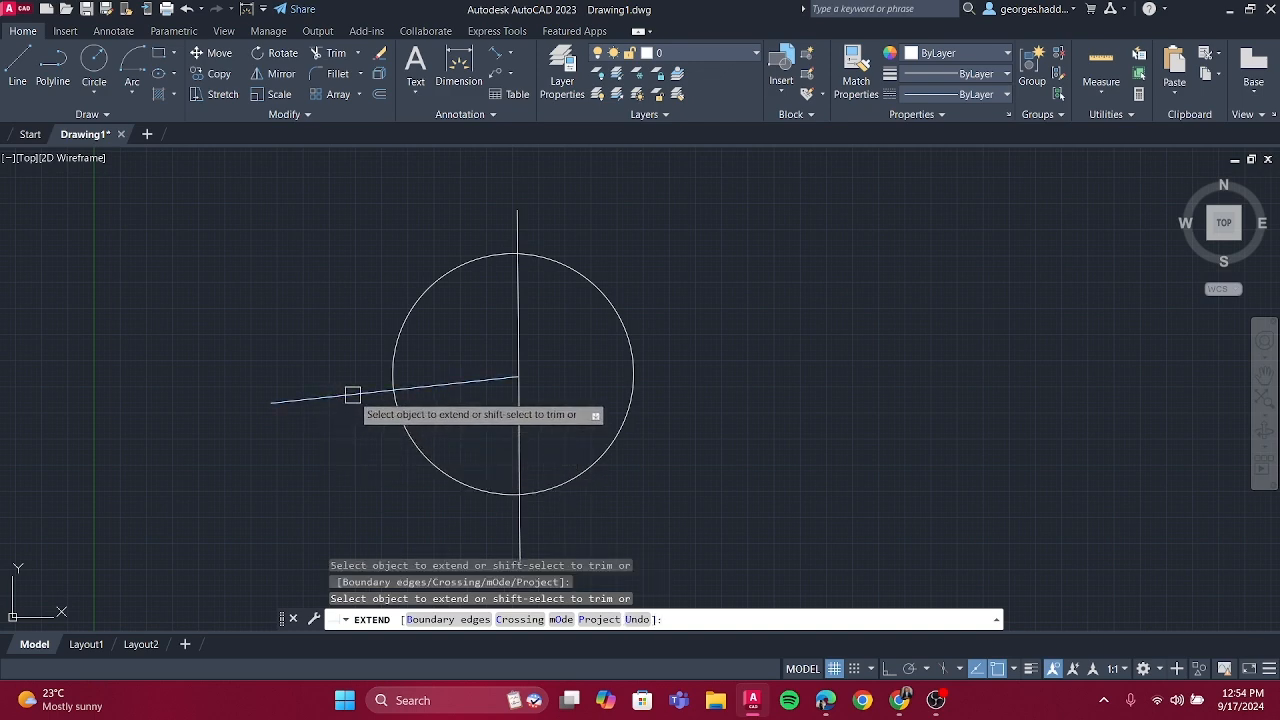
key("ctrl+z")
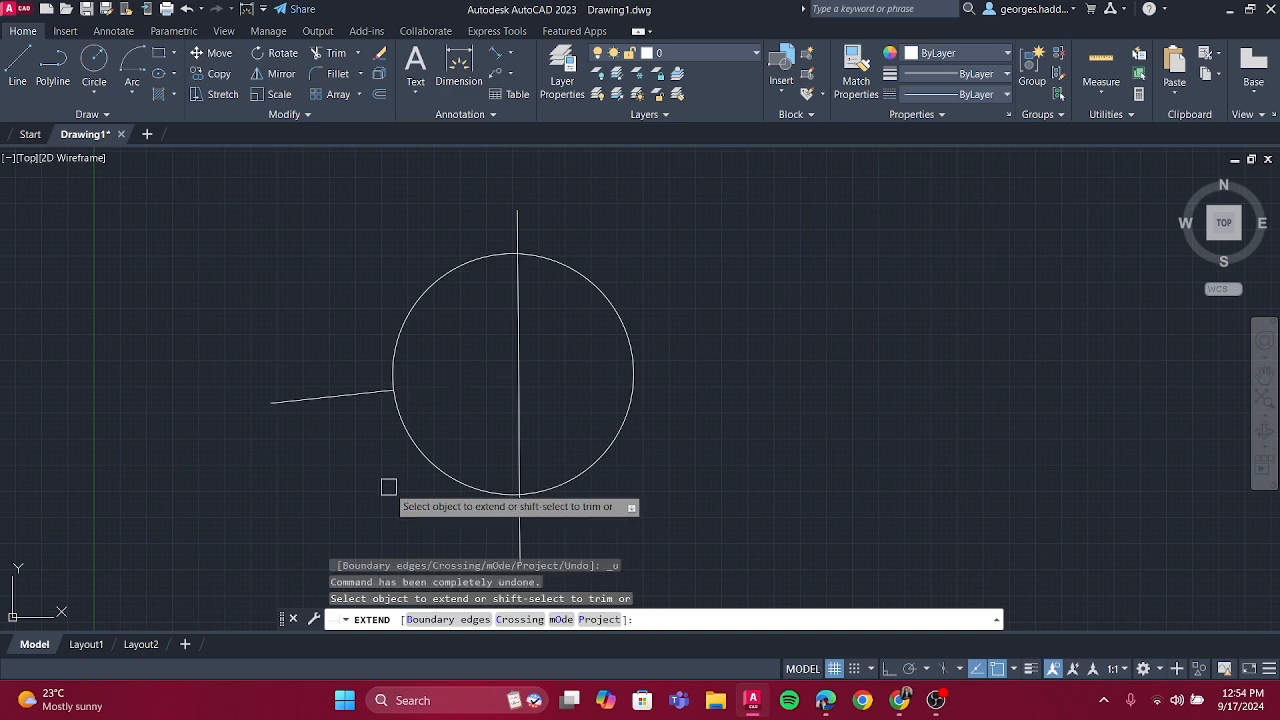
Extend the short line to the vertical line, using the vertical line as the boundary edge, and end the Extend command
type("b")
key("Return")
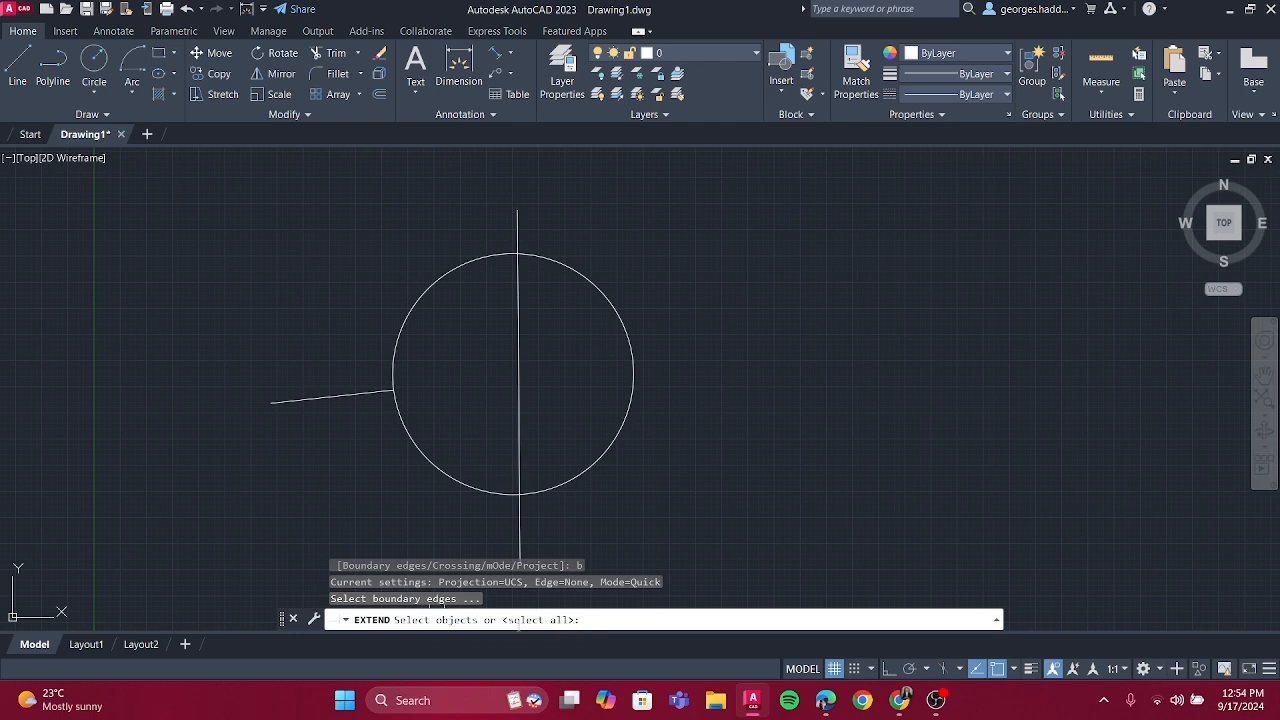
left_click(518, 361)
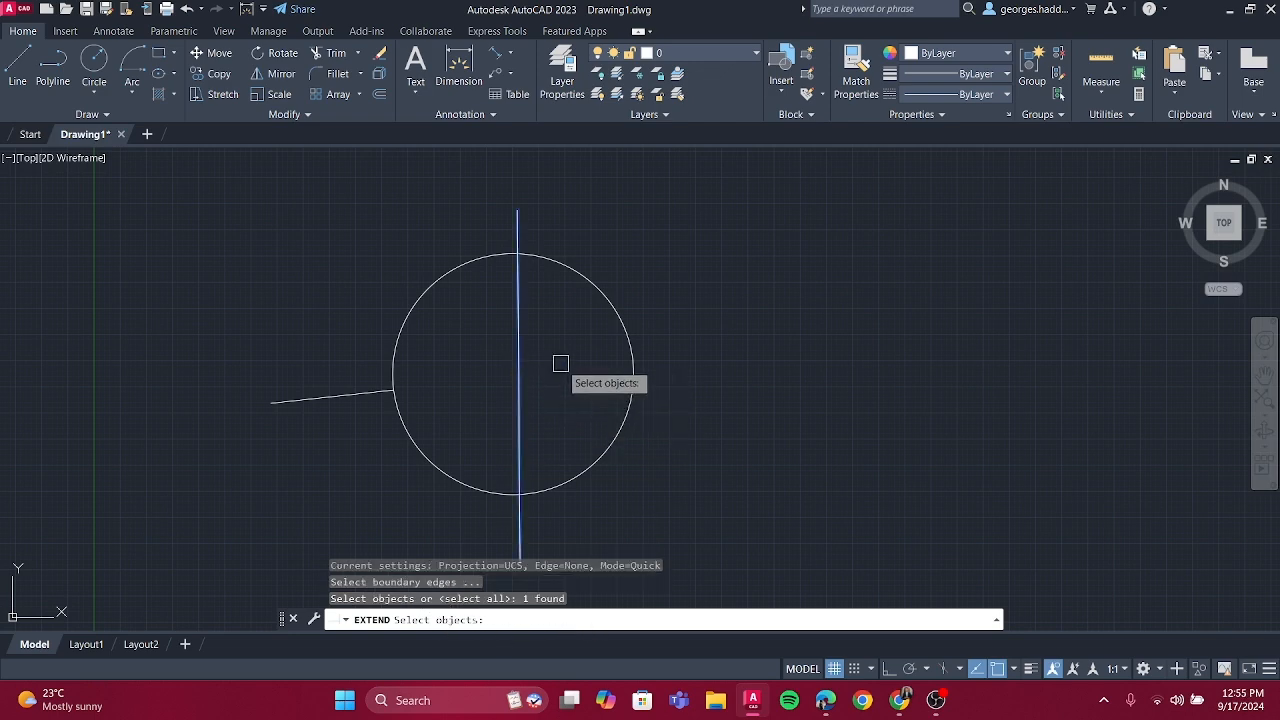
key("Return")
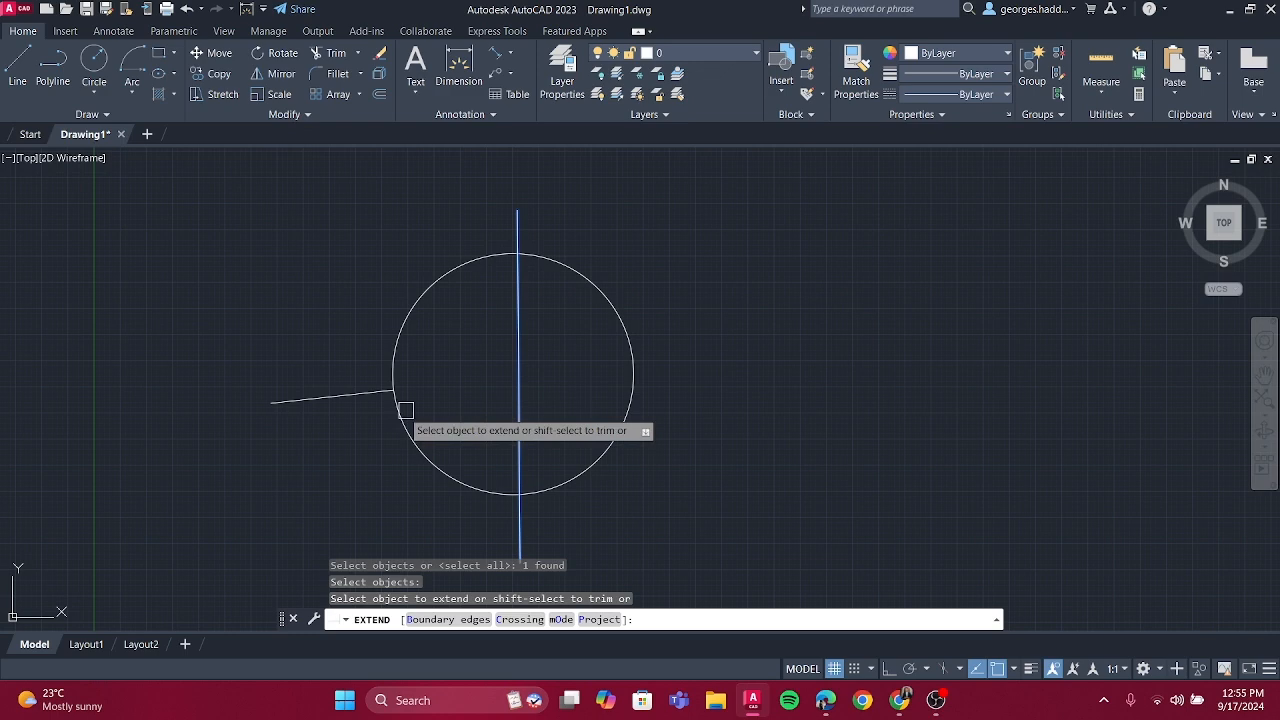
left_click(357, 396)
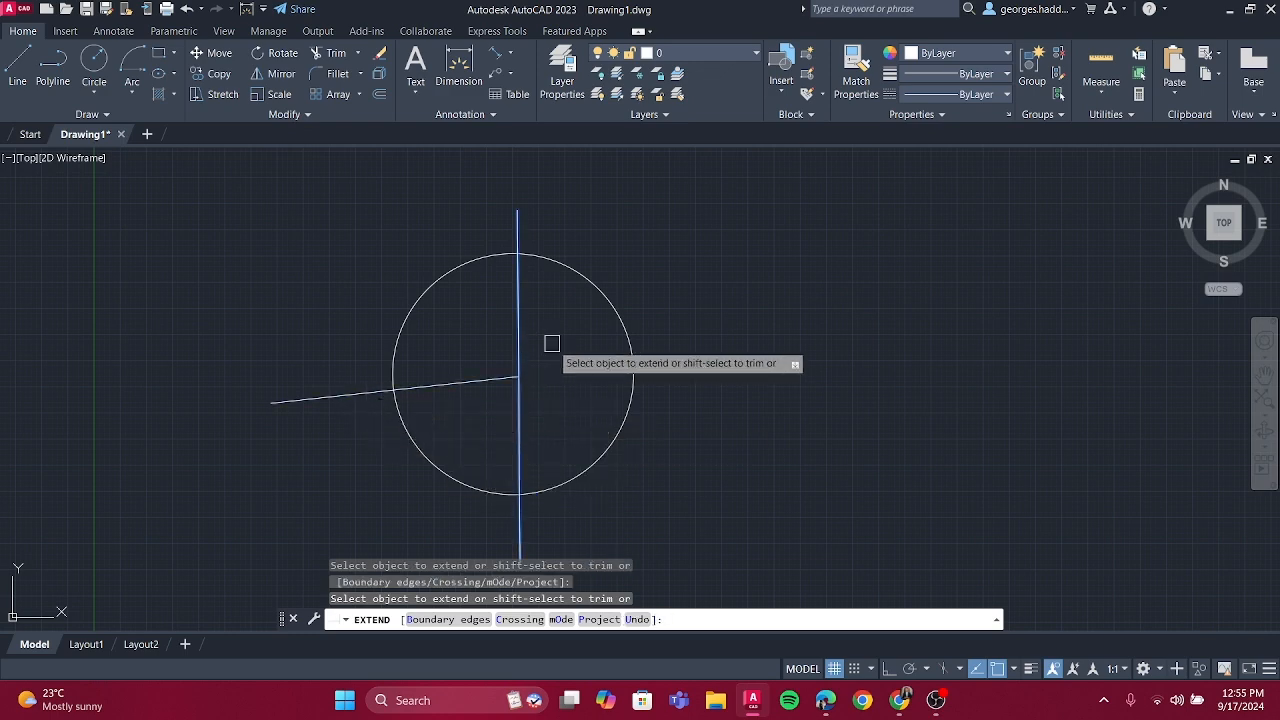
key("Escape")
scroll(529, 360, "down", 3)
middle_click_drag(528, 360, 573, 356)
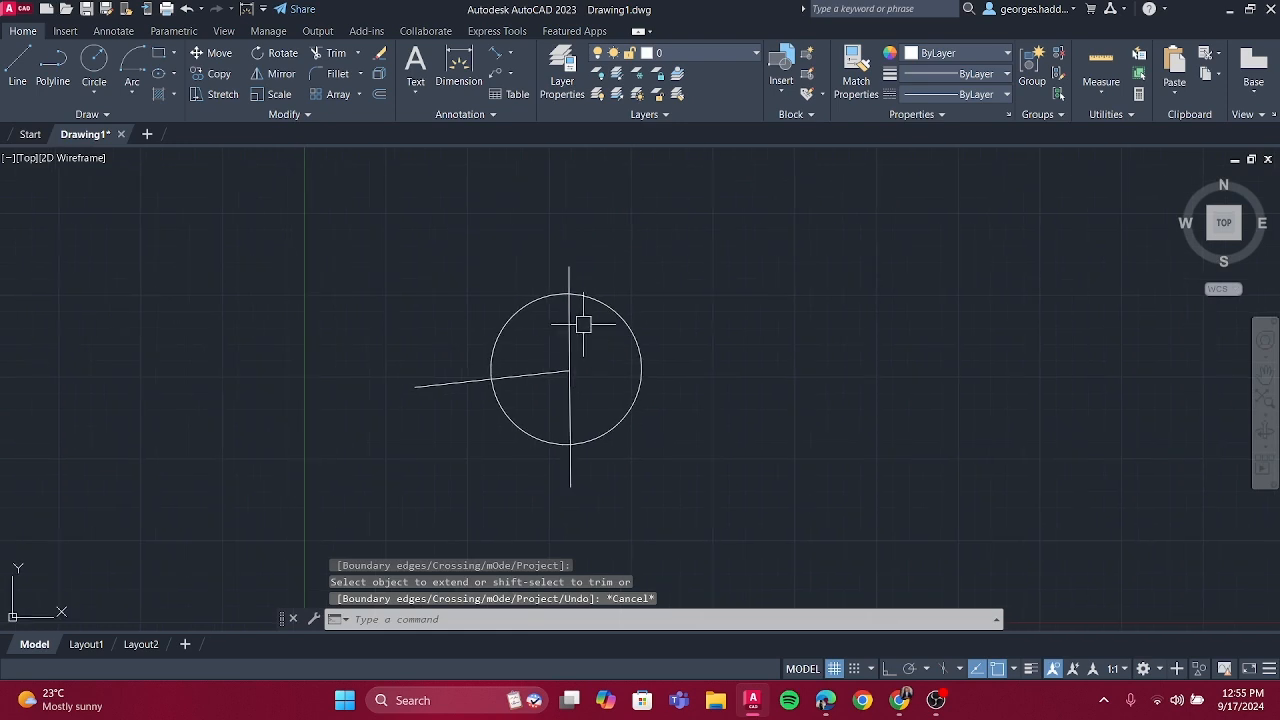